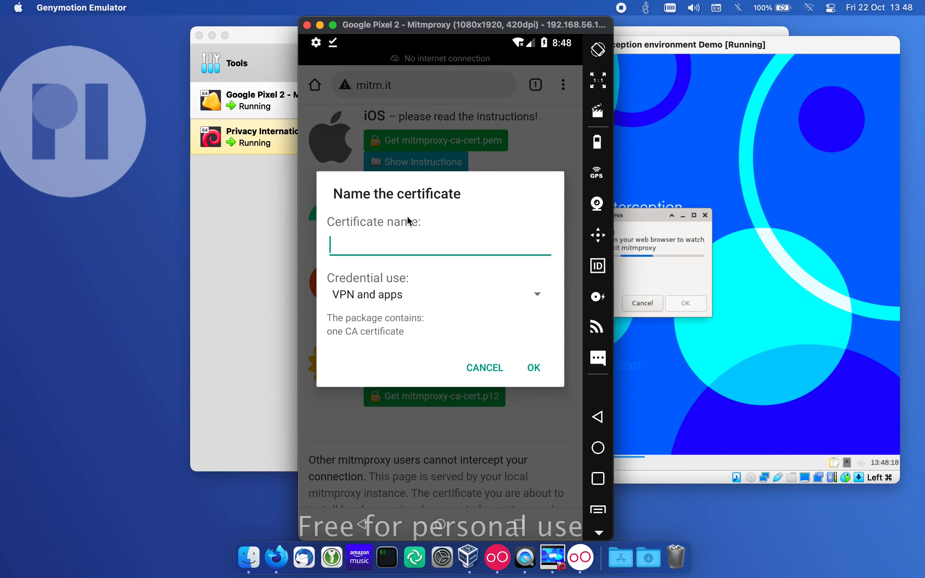
Cancel naming the certificate and open the Files app on the virtual phone, moving the emulator window clear of the VM.
left_click(492, 370)
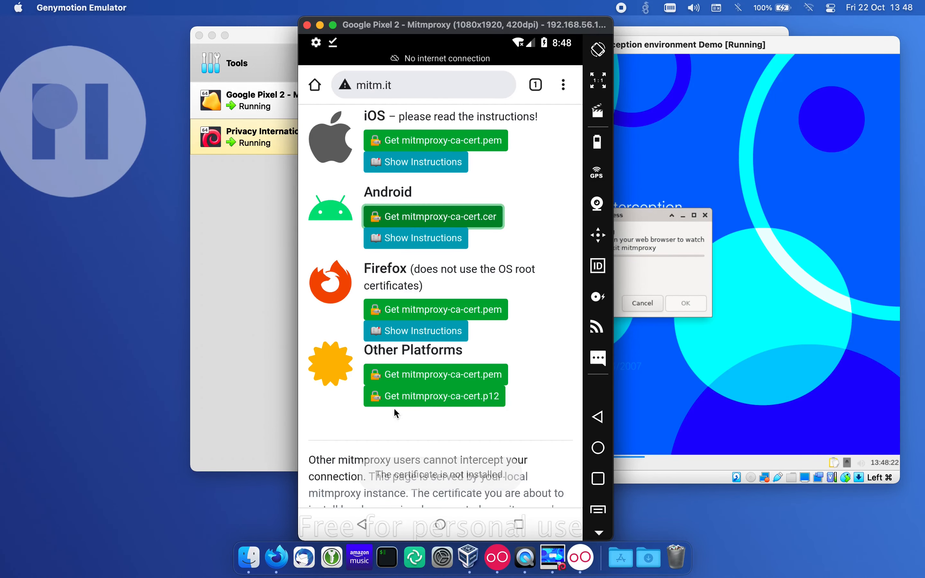
left_click(440, 525)
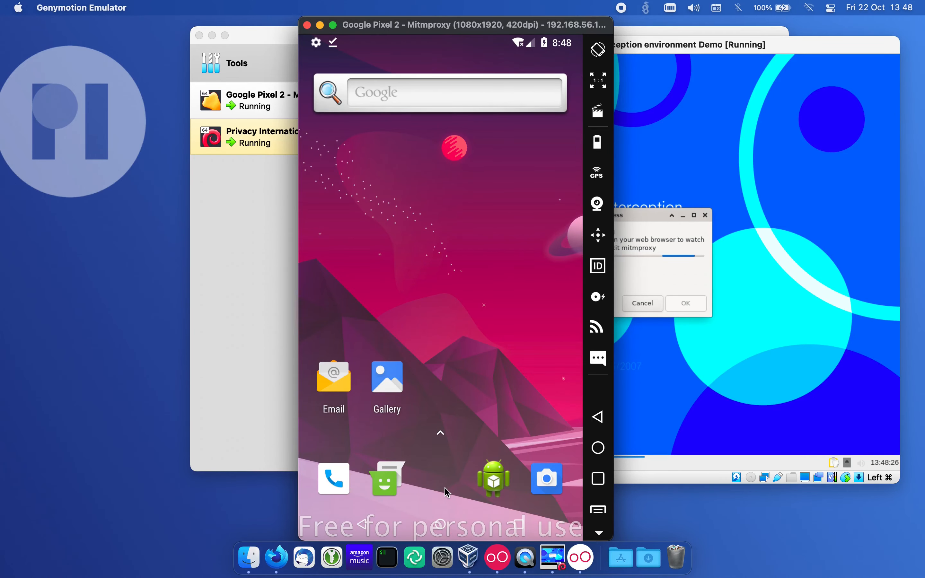
left_click_drag(450, 491, 446, 333)
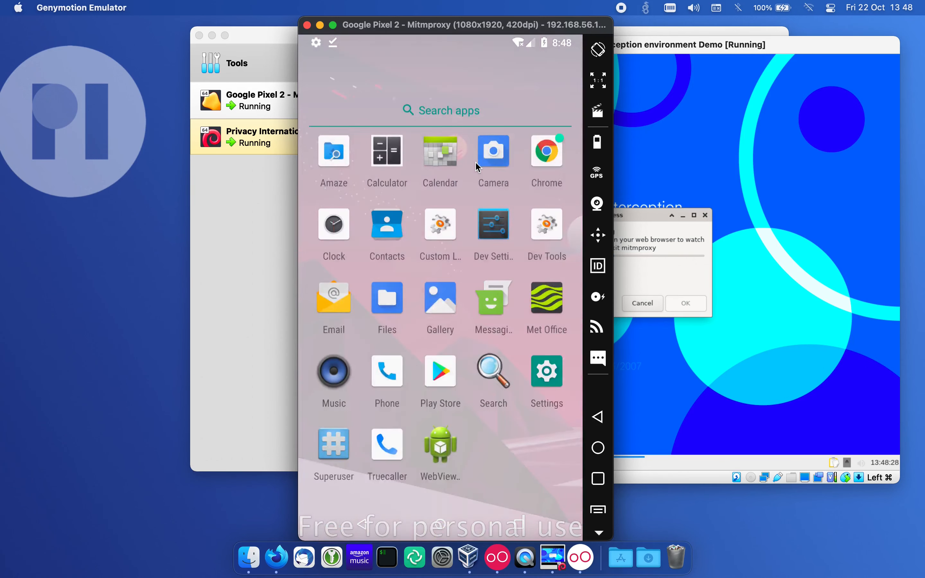
left_click(395, 266)
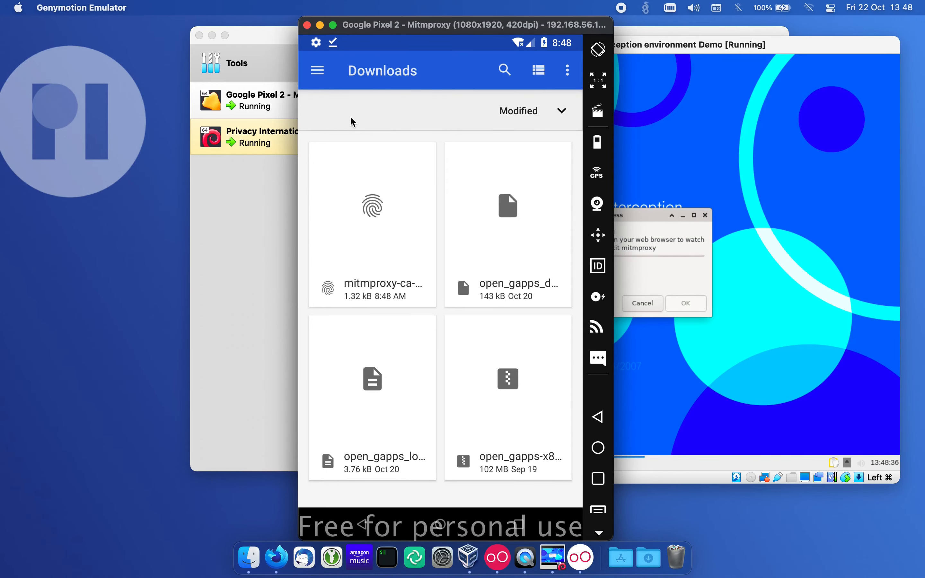
mouse_move(410, 24)
left_click_drag(410, 24, 133, 12)
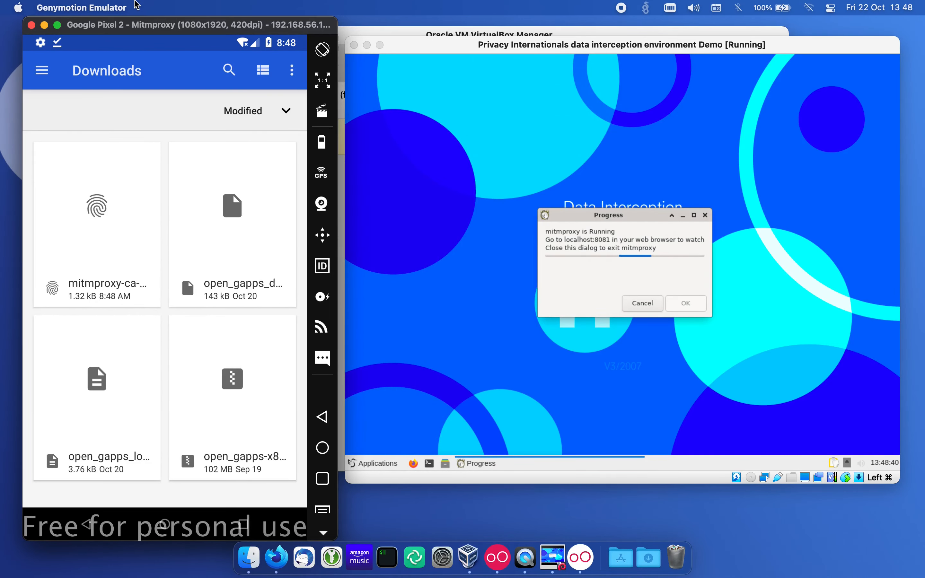
Switch to iTerm2, list the attached devices with adb devices, and open a shell on the phone with adb shell.
left_click(455, 201)
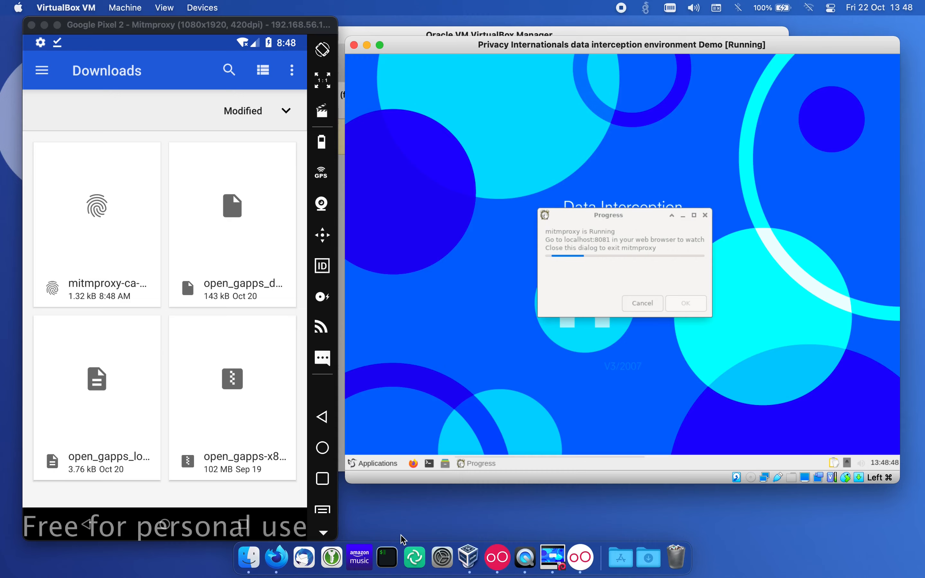
left_click(387, 558)
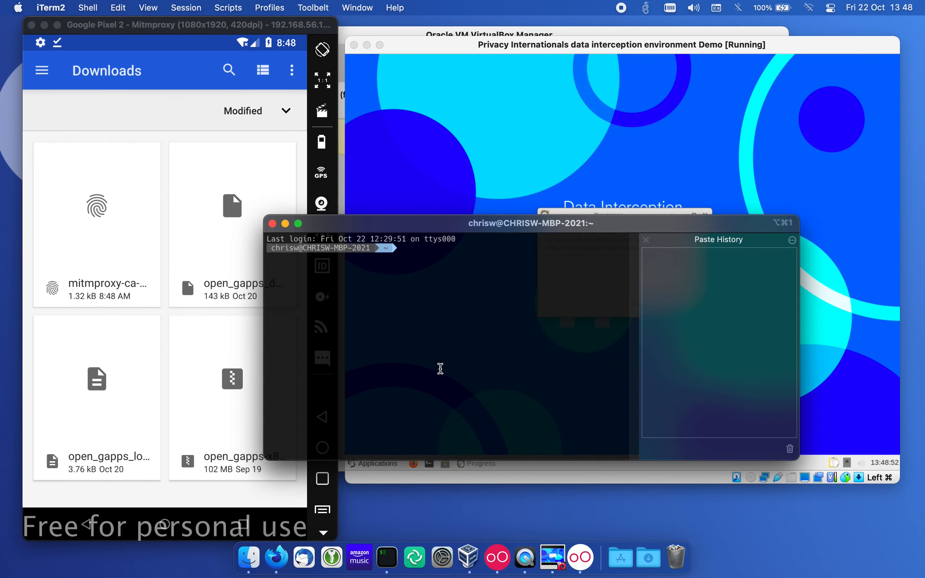
type("adb devices")
key("Return")
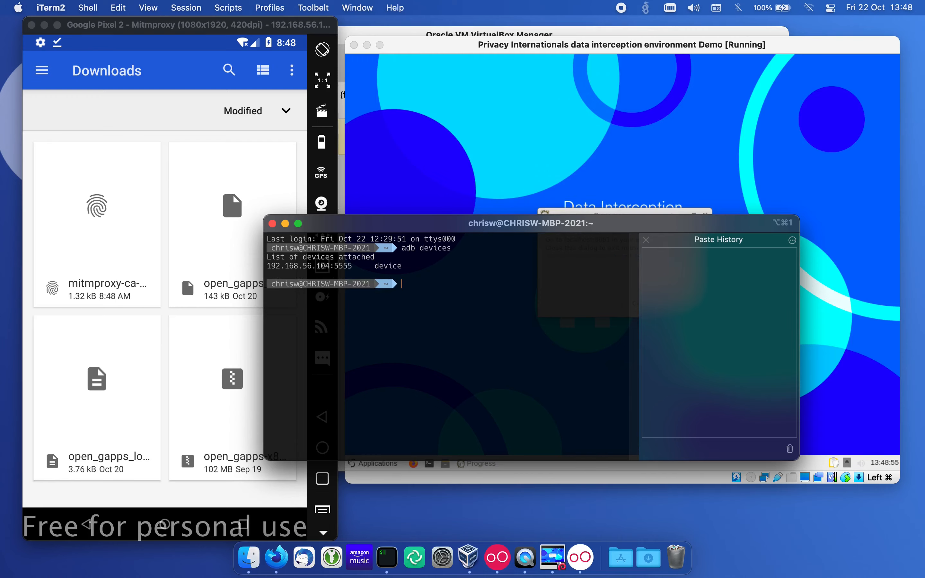
type("adb shell")
key("Return")
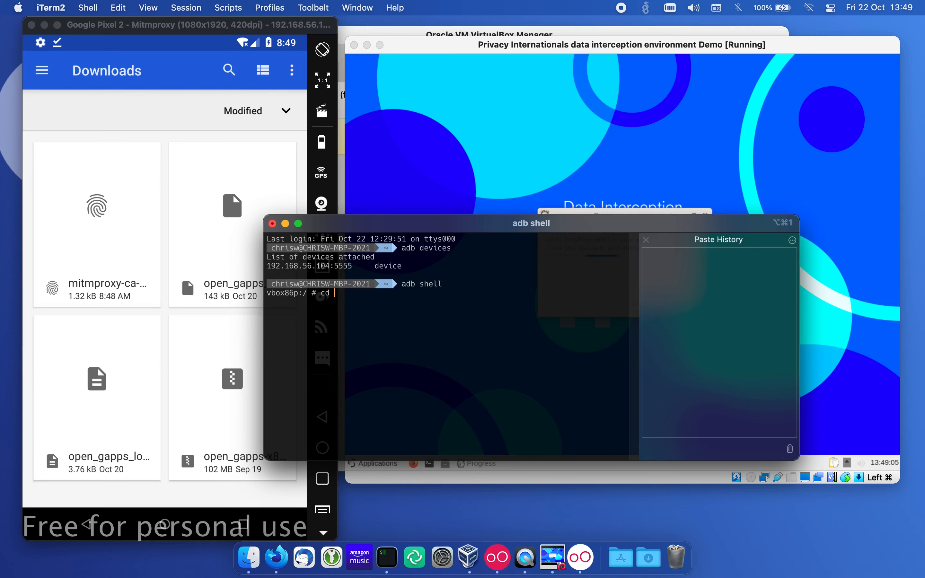
Change to /sdcard/Download/ in the phone's shell and list its contents with ls -lah, keeping the terminal clear of the emulator.
type("cd /sdcard/Download/")
key("Return")
type("ls -l")
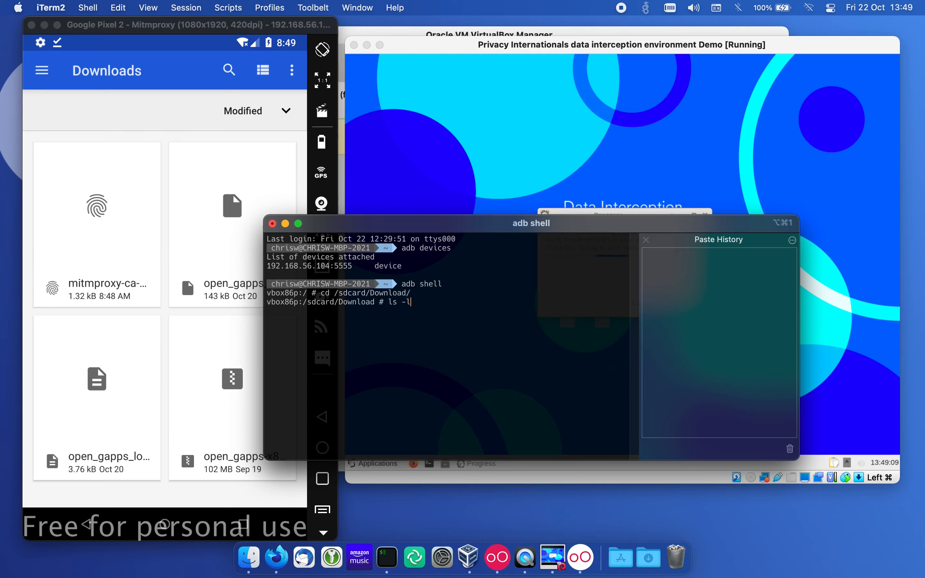
type("ah")
key("Return")
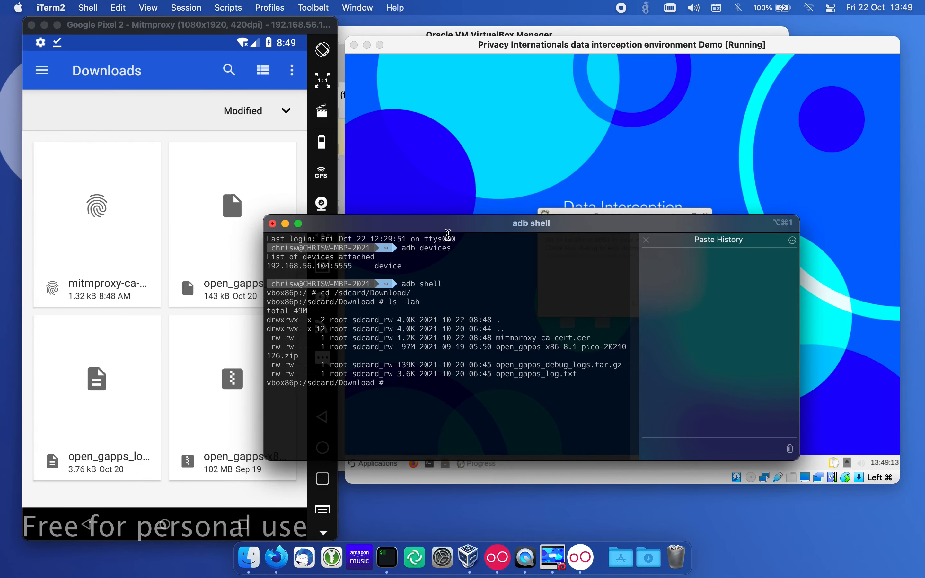
left_click_drag(458, 227, 578, 35)
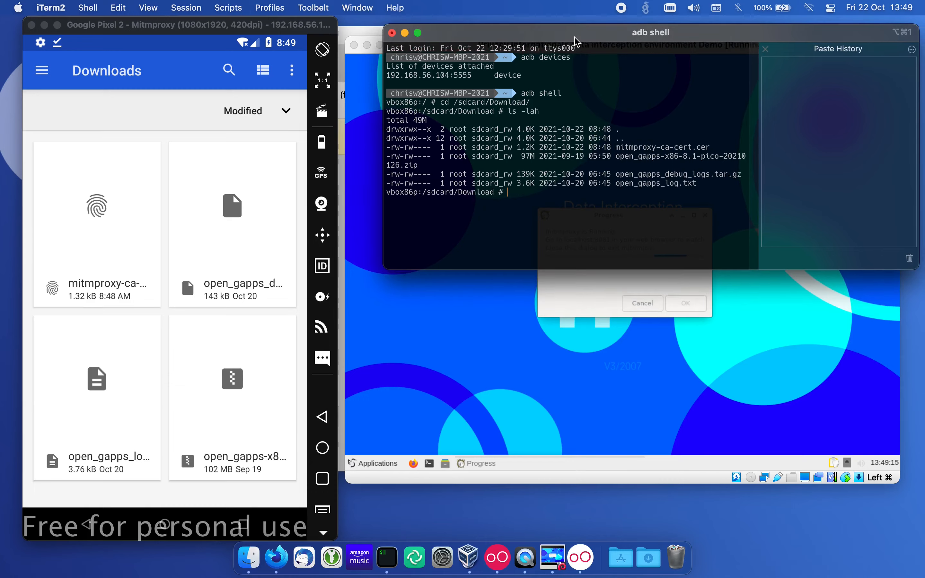
Switch to Firefox, look up the openssl certificate ID command in the GitHub README, and minimize the browser.
left_click(278, 561)
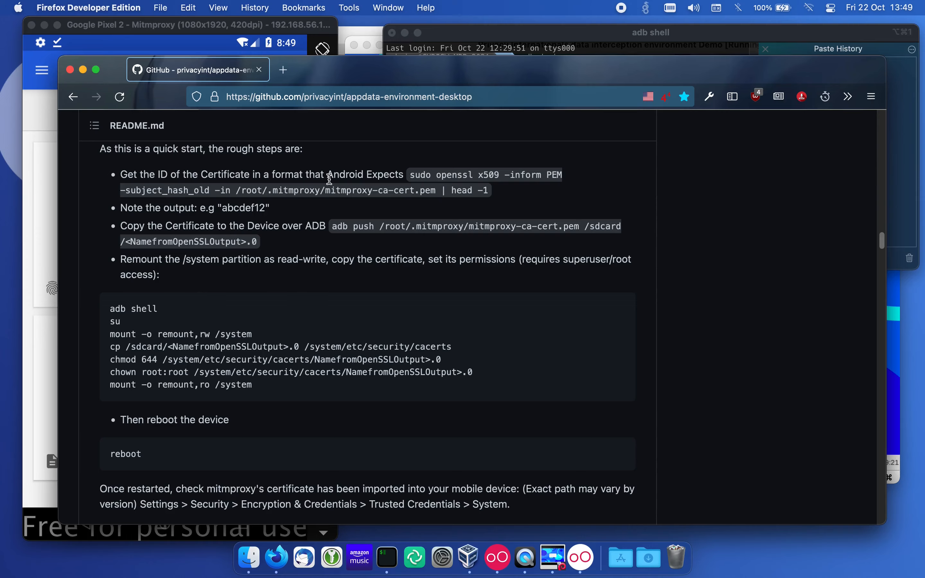
left_click_drag(409, 180, 491, 193)
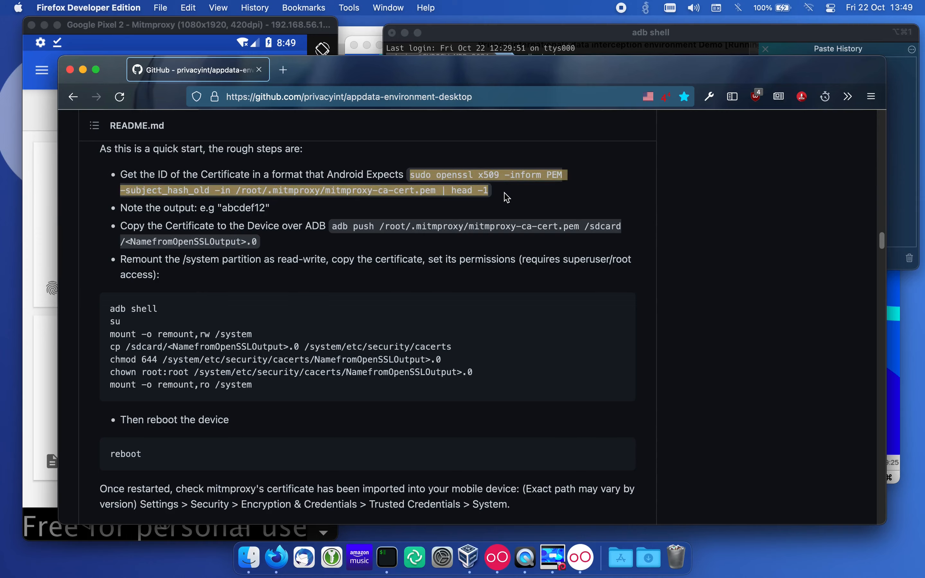
left_click(505, 193)
left_click(83, 69)
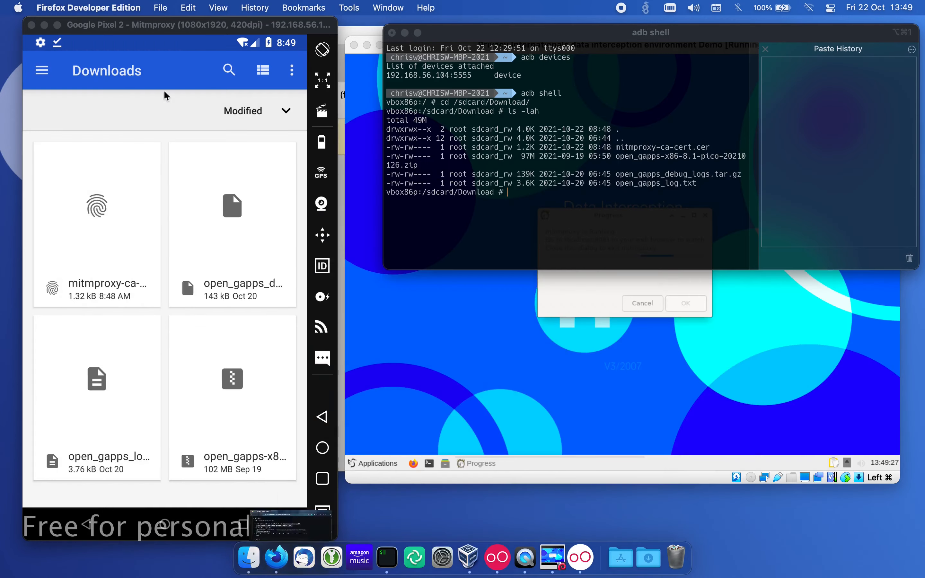
Switch to the data interception VM in VirtualBox and stop the running mitmproxy session.
left_click(489, 323)
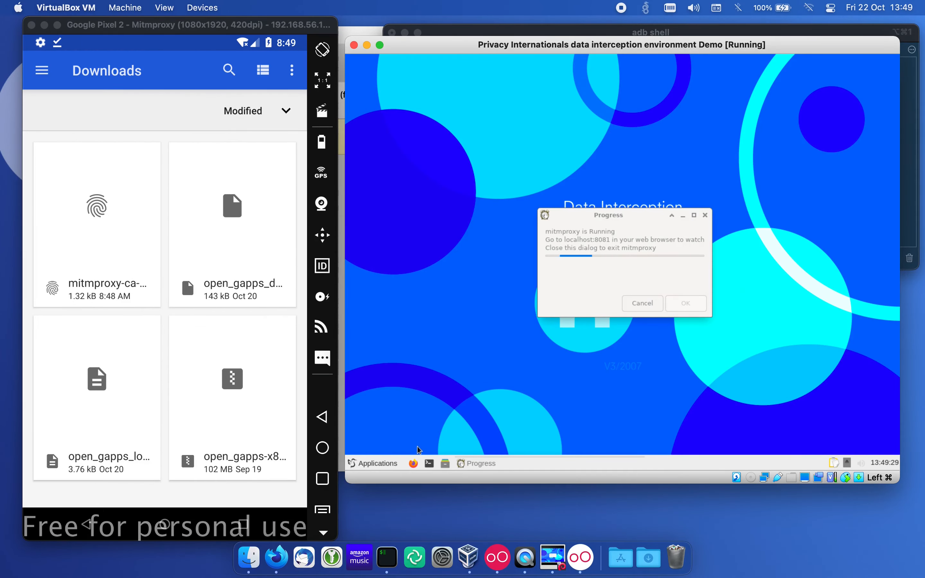
left_click(637, 309)
left_click(598, 276)
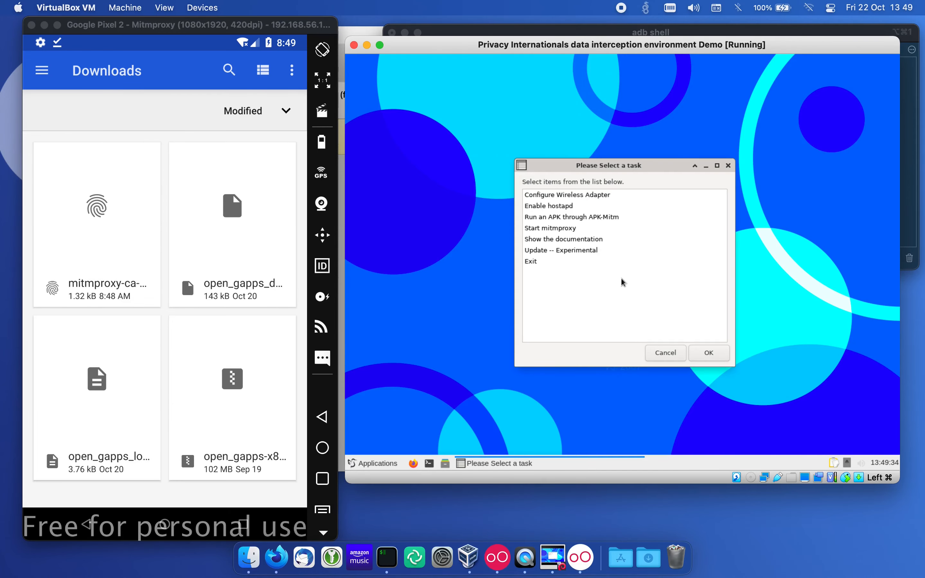
Show the documentation from the task list and go to Step 6 - Notes for Android Nougat or Later.
left_click(569, 241)
left_click(708, 353)
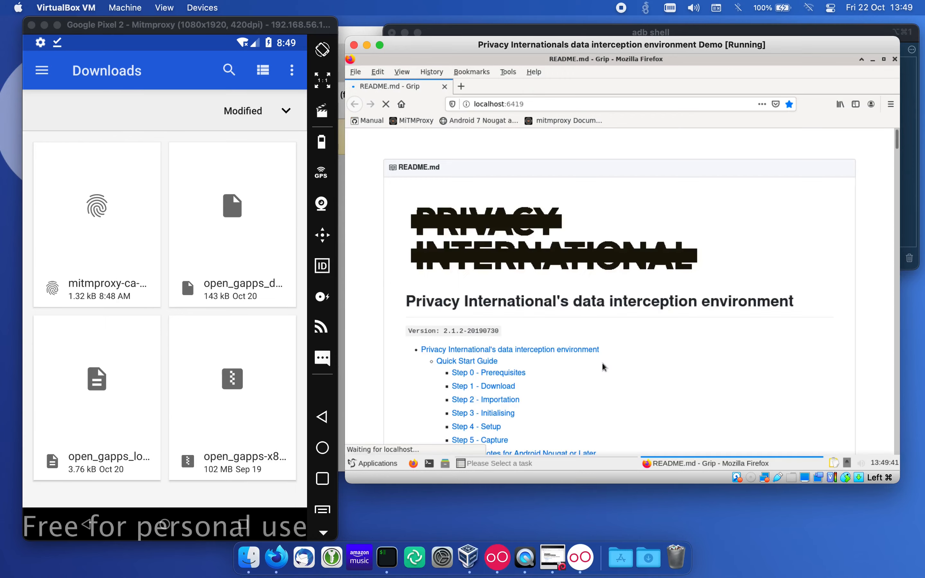
scroll(535, 403, "down", 1)
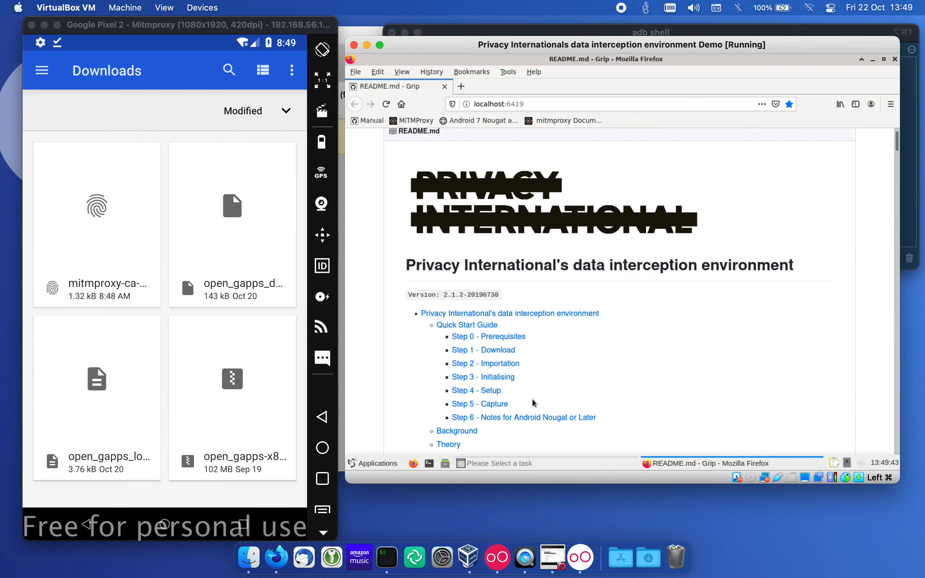
scroll(535, 403, "down", 1)
left_click(527, 401)
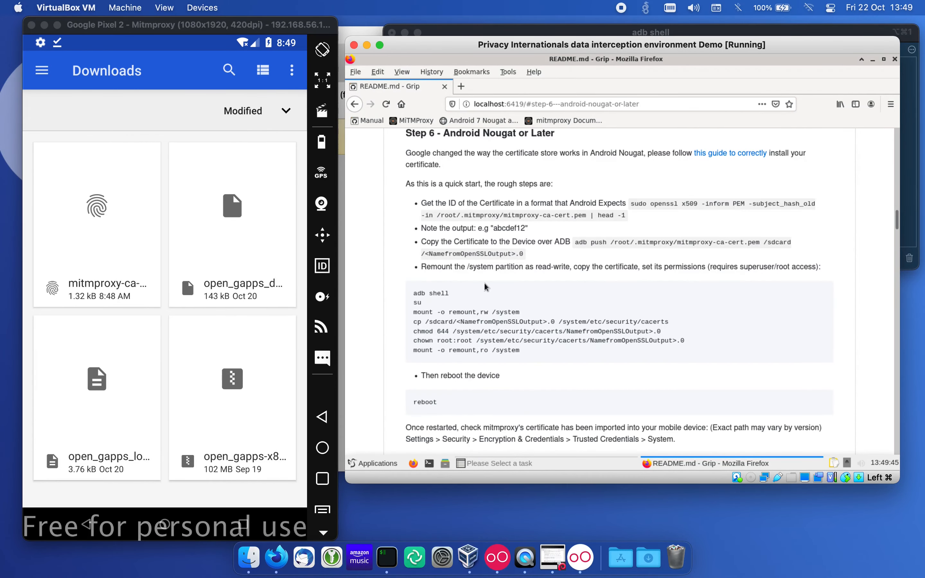
Copy the sudo openssl x509 subject_hash_old command for mitmproxy-ca-cert.pem from the Step 6 instructions.
left_click_drag(637, 225, 638, 203)
right_click(638, 203)
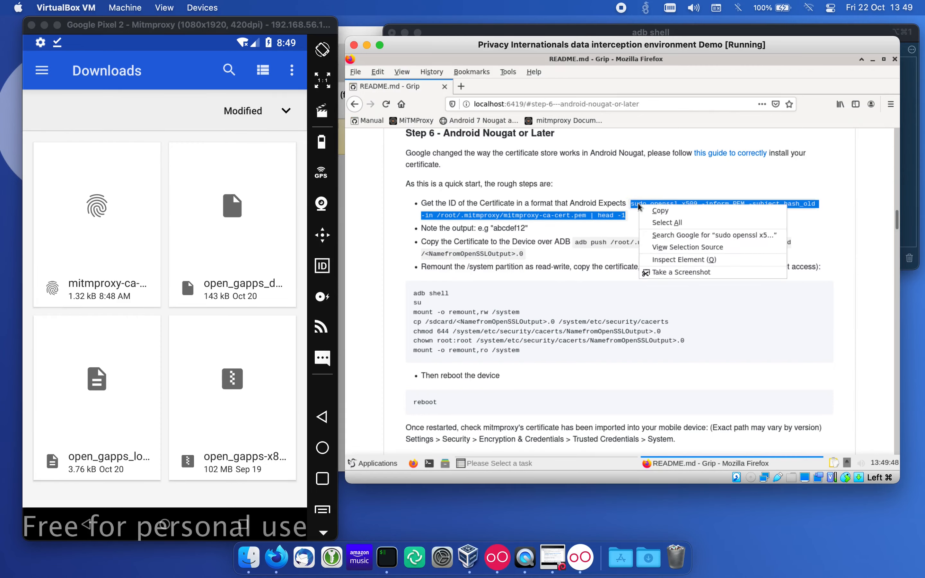
left_click(657, 211)
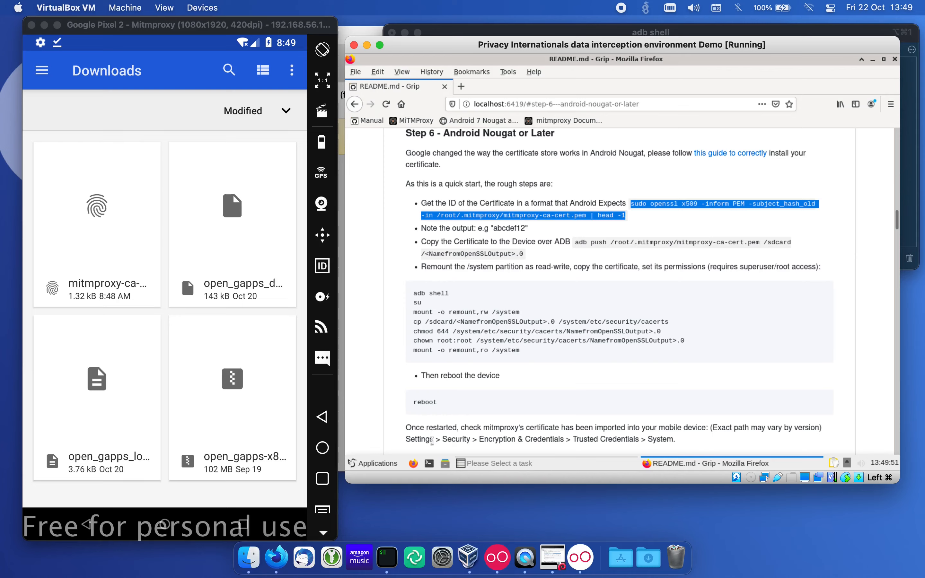
Open a terminal in the VM and run the copied openssl command to get the certificate's hash ID.
left_click(431, 463)
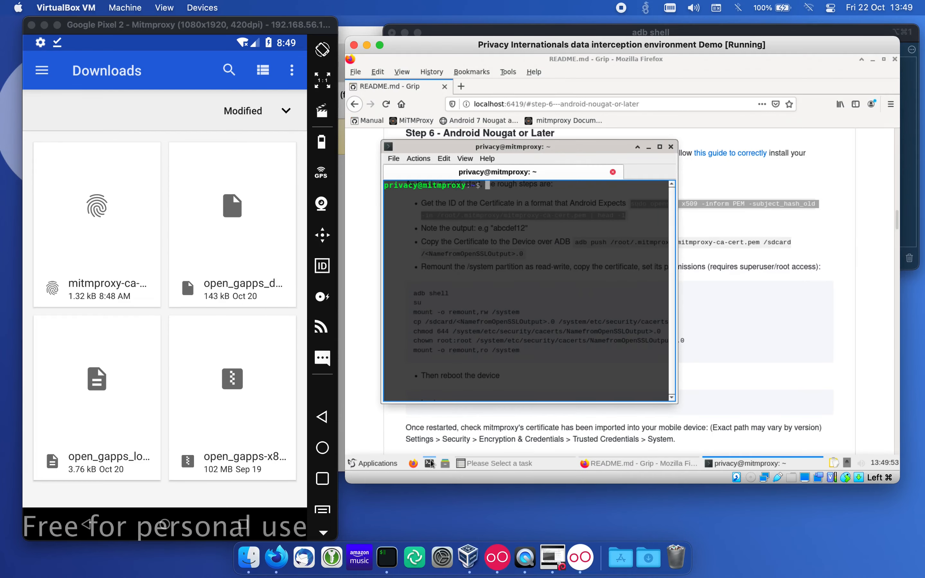
right_click(460, 318)
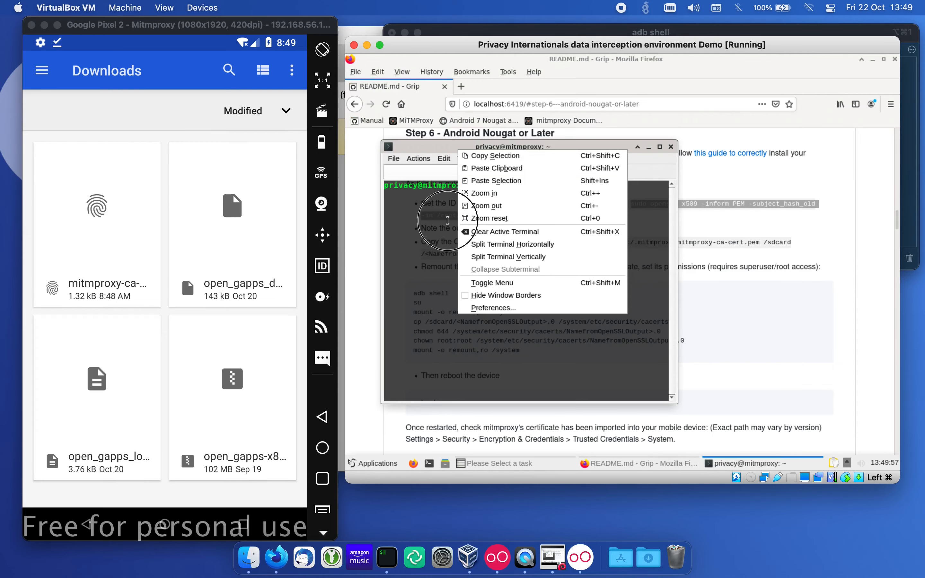
left_click(448, 218)
right_click(448, 218)
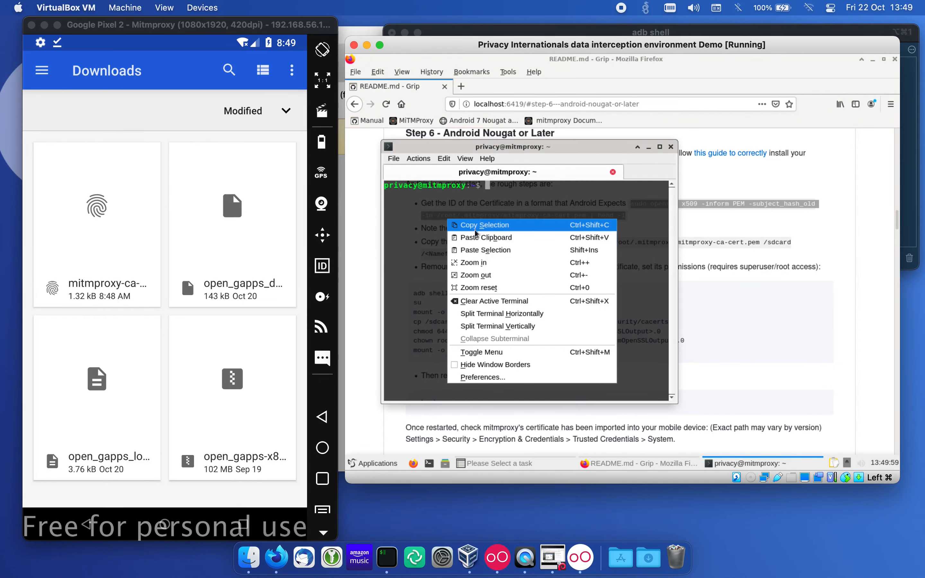
left_click(483, 244)
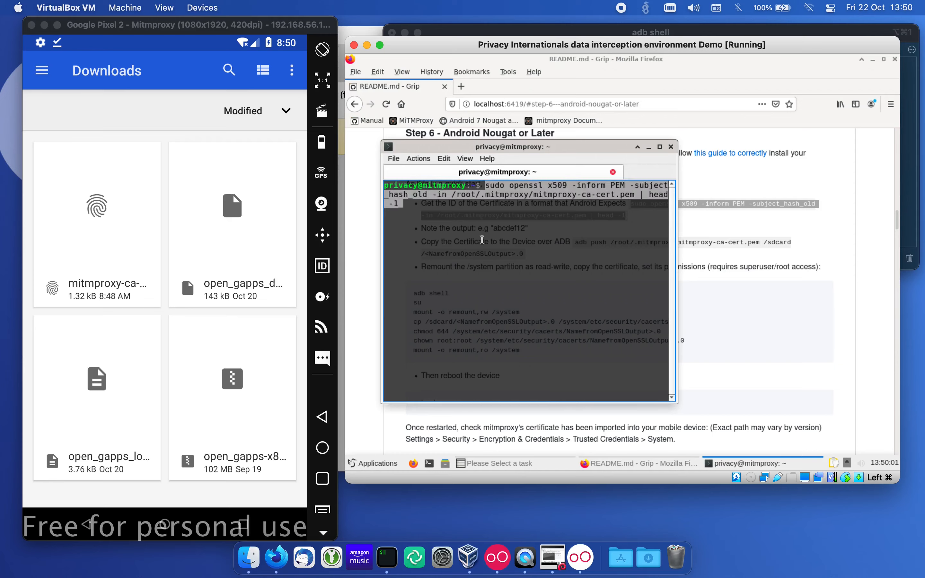
key("Return")
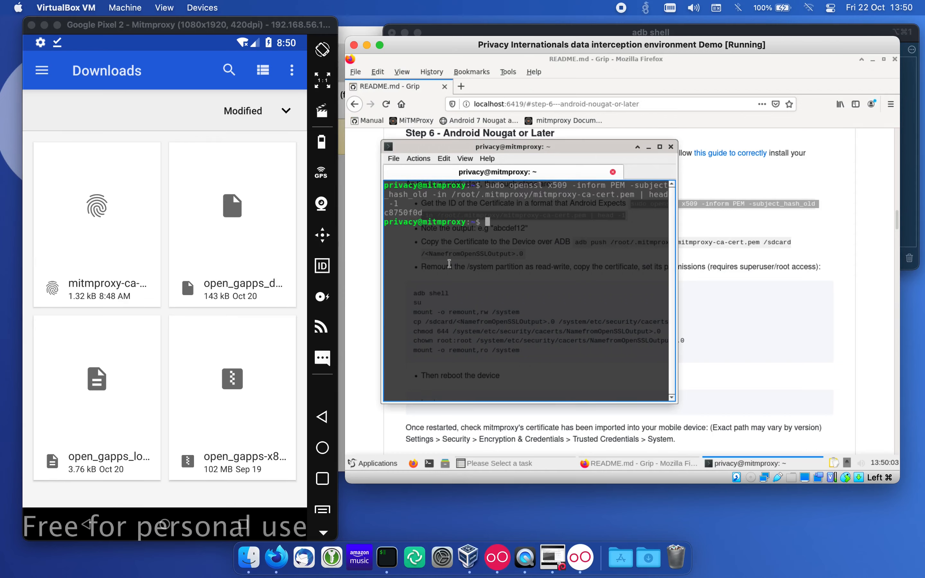
Highlight the certificate hash in the VM terminal output and arrange it and the adb shell window so both are readable.
left_click(386, 213)
left_click_drag(386, 212, 423, 213)
left_click_drag(508, 153, 668, 147)
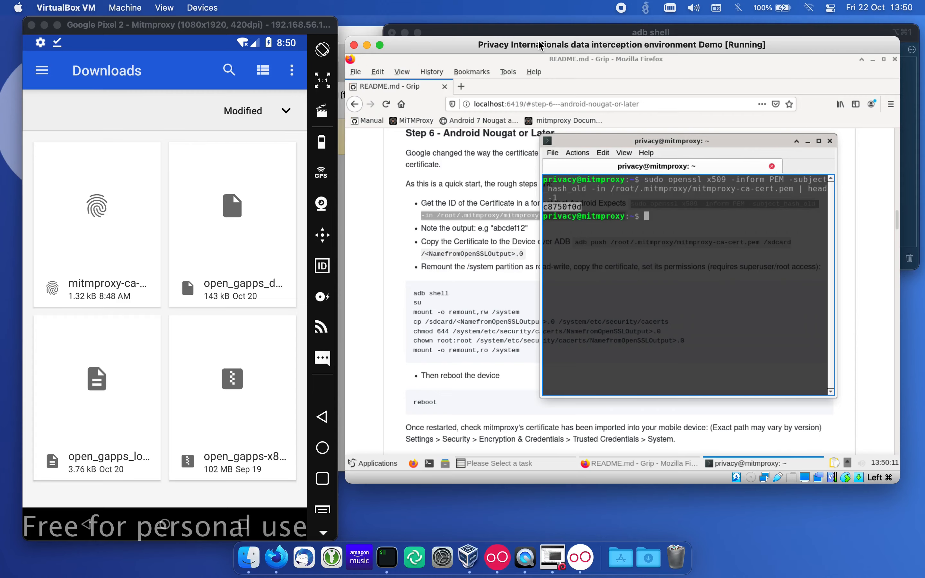
left_click_drag(539, 34, 161, 17)
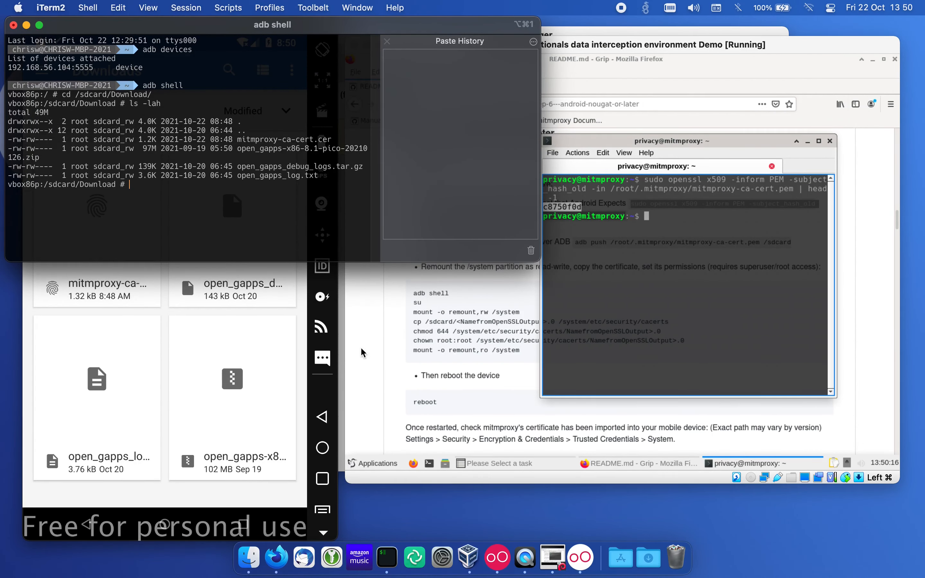
Switch to Firefox and copy the command mount -o remount,rw /system from the README.
left_click(287, 556)
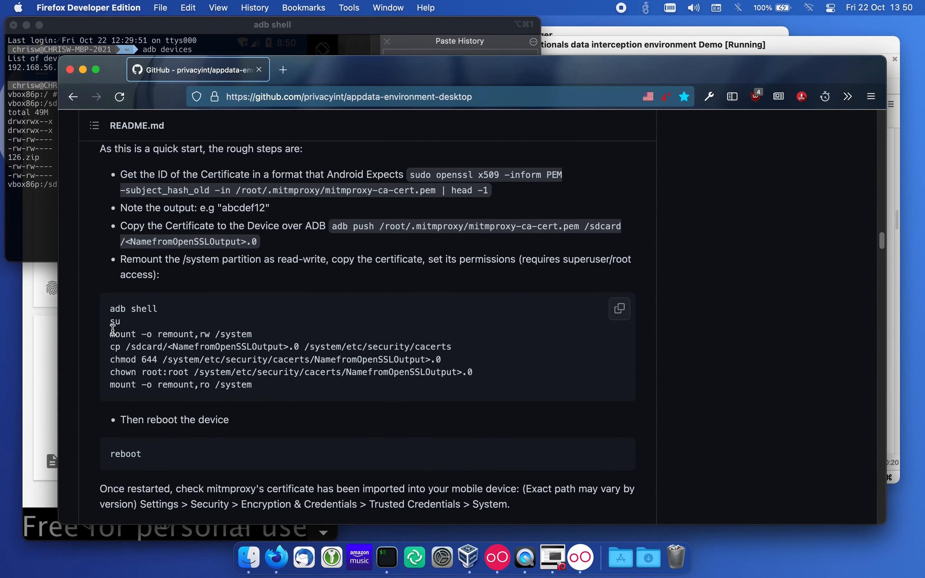
left_click_drag(112, 334, 253, 333)
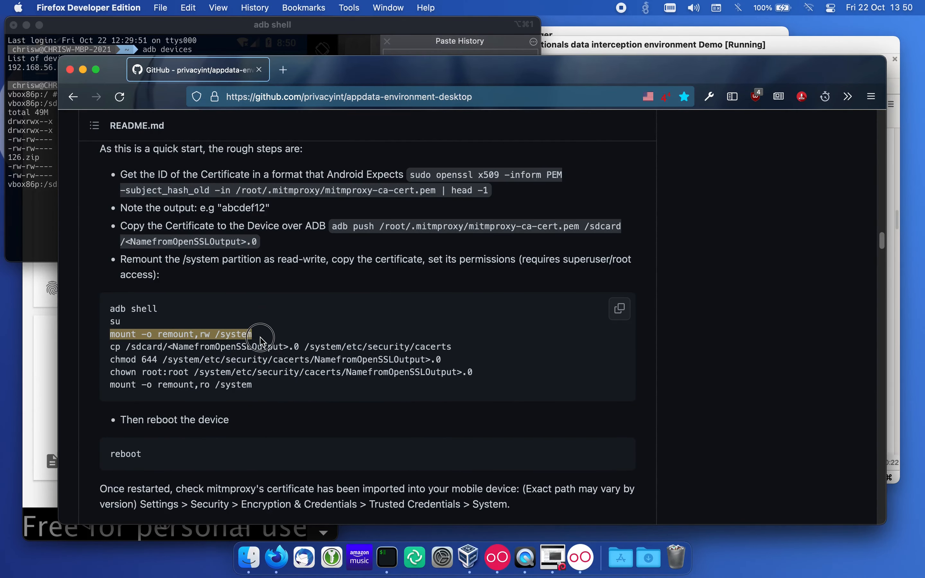
right_click(241, 335)
left_click(251, 338)
Switch to superuser with su in the adb shell and remount the system partition using mount -o remount,rw /system.
left_click(41, 227)
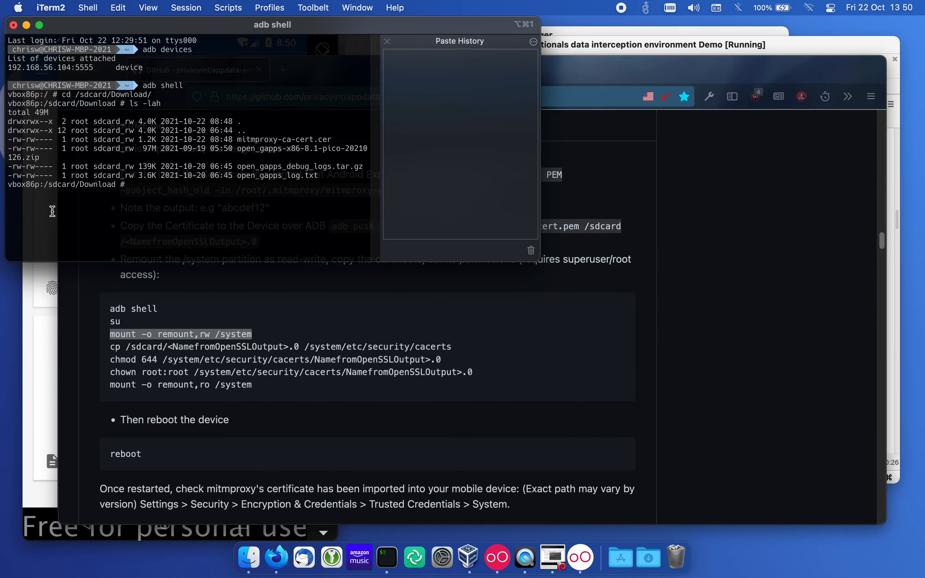
type("su")
key("Return")
key("super+v")
key("Return")
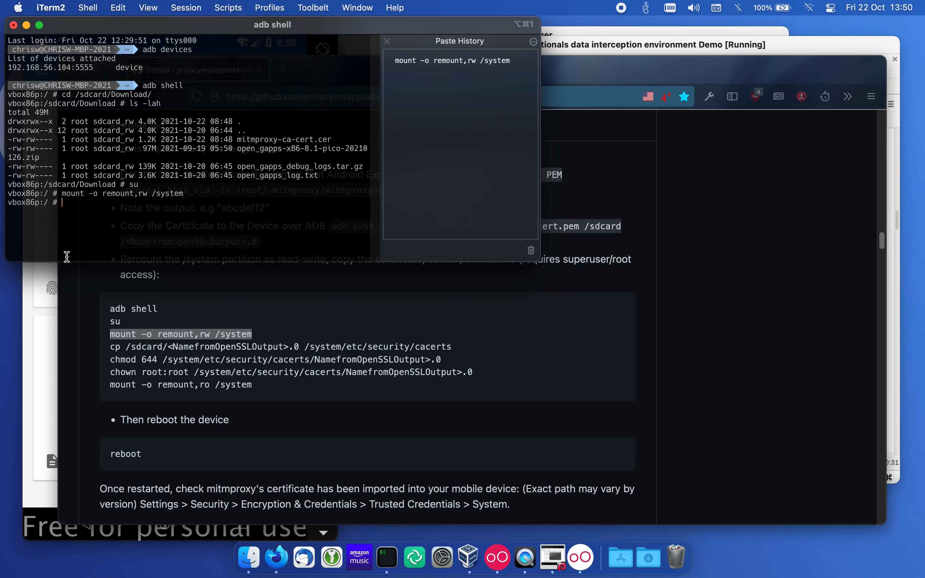
Enter a cp command for /sdcard/Download/mitmproxy-ca-cert.cer with /system/etc/security/cacerts/ as the destination folder, without running it.
type("cp /sdcard/Do")
key("Tab")
type("m")
key("Tab")
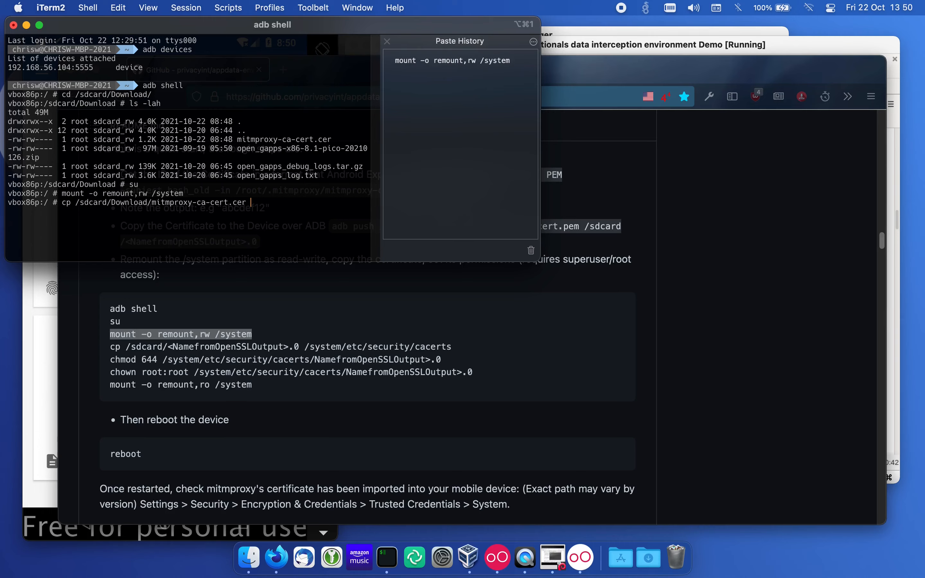
type("/sy")
key("Tab")
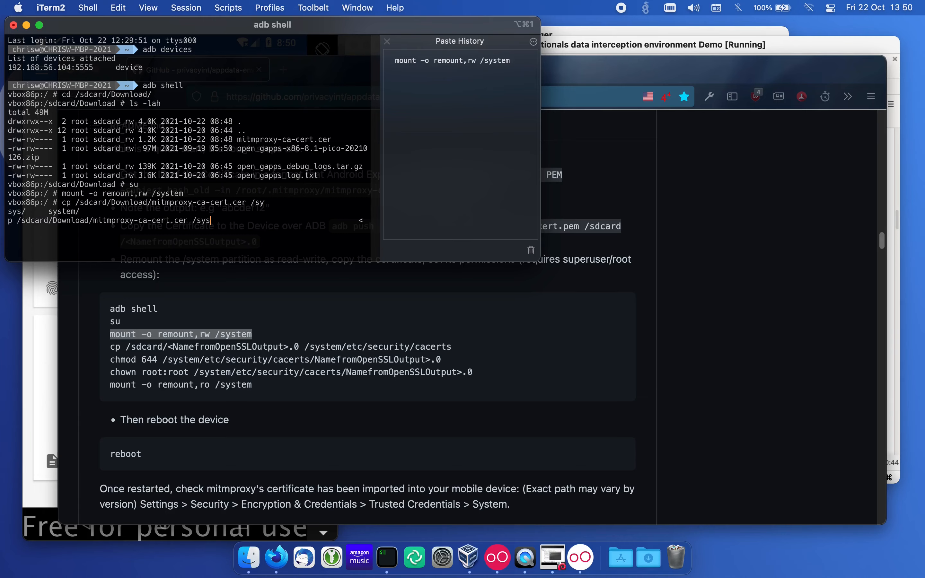
type("t")
key("Tab")
type("e")
key("Tab")
type("sec")
key("Tab")
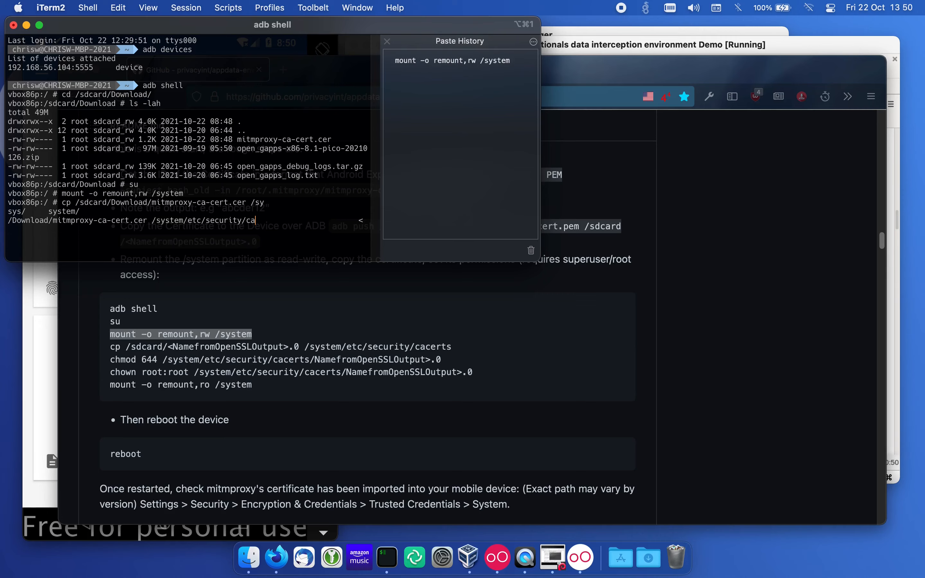
type("ca")
key("Tab")
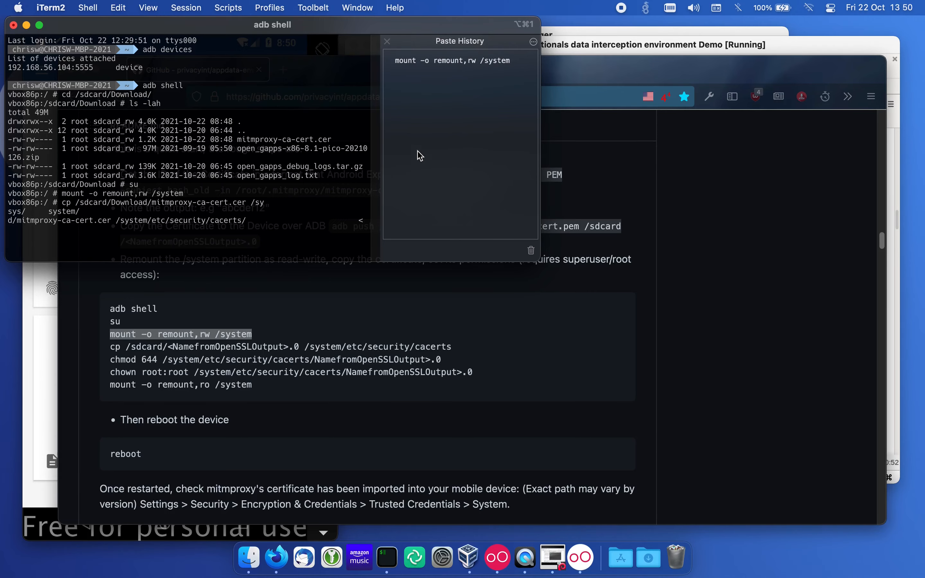
Bring the VM forward to read the certificate hash, return to the adb shell, complete the destination with c8750f0d.0 and run the copy.
left_click(611, 53)
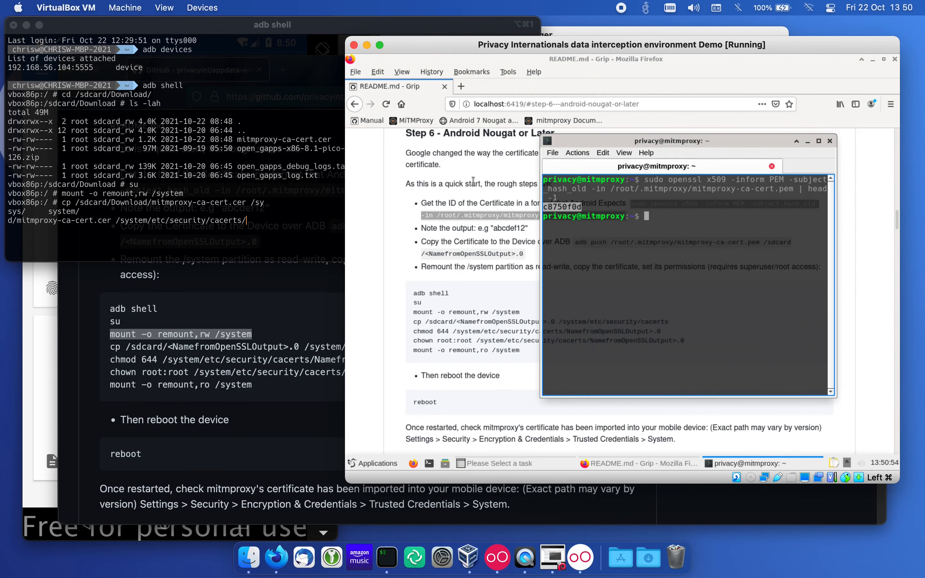
left_click(298, 234)
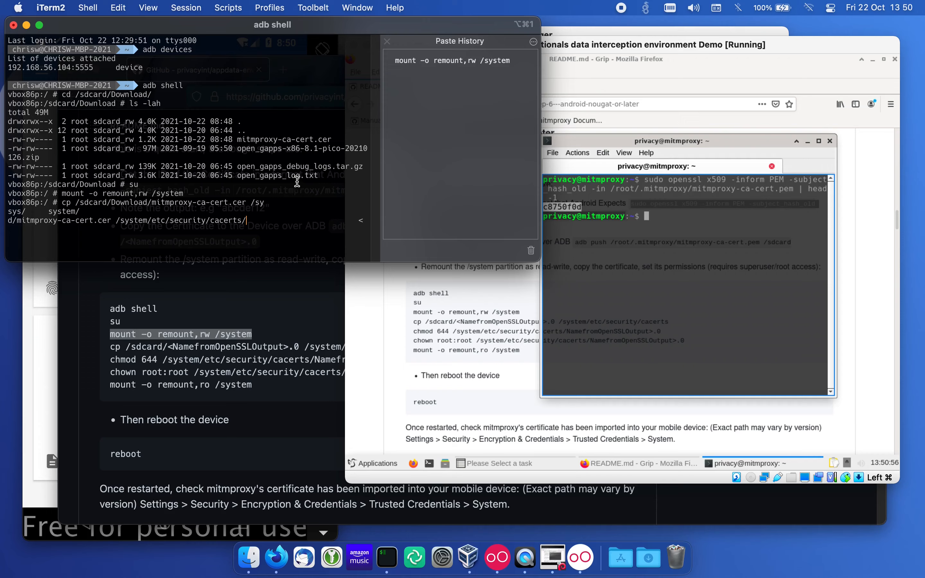
type("c8750f0d.0")
key("Return")
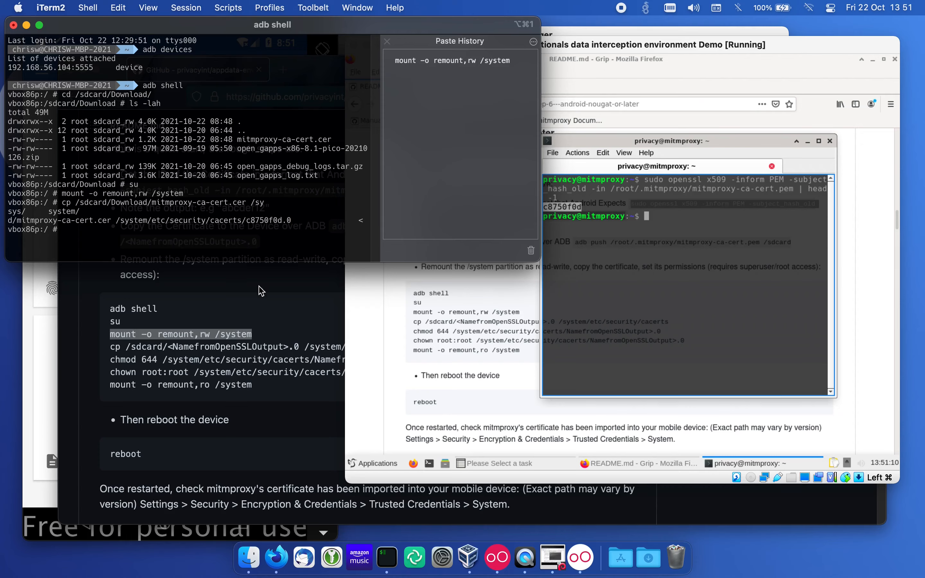
Copy chmod 644 /system/etc/security/cacerts/ from the README in Firefox and run it in the adb shell on c8750f0d.0.
left_click(171, 362)
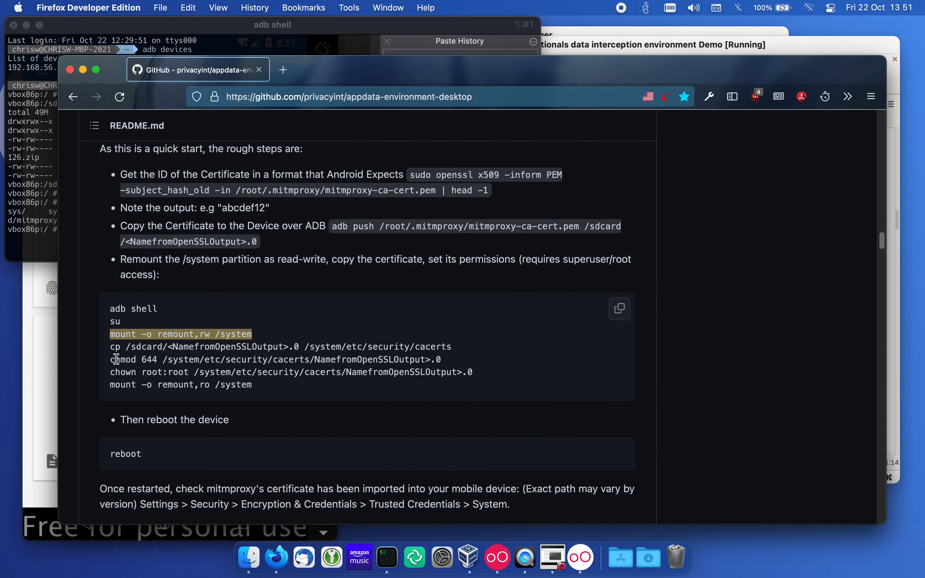
left_click_drag(108, 360, 315, 365)
right_click(302, 362)
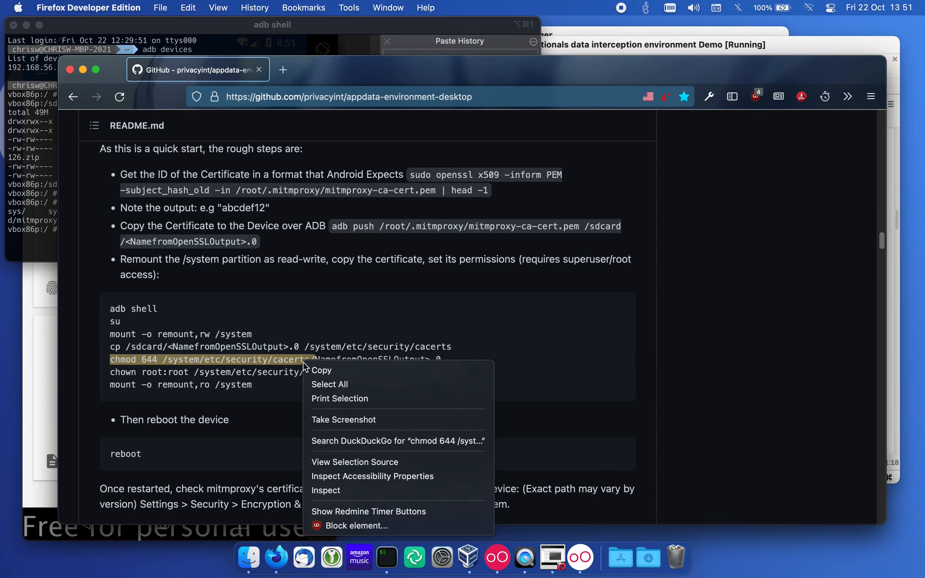
left_click(319, 370)
left_click(49, 239)
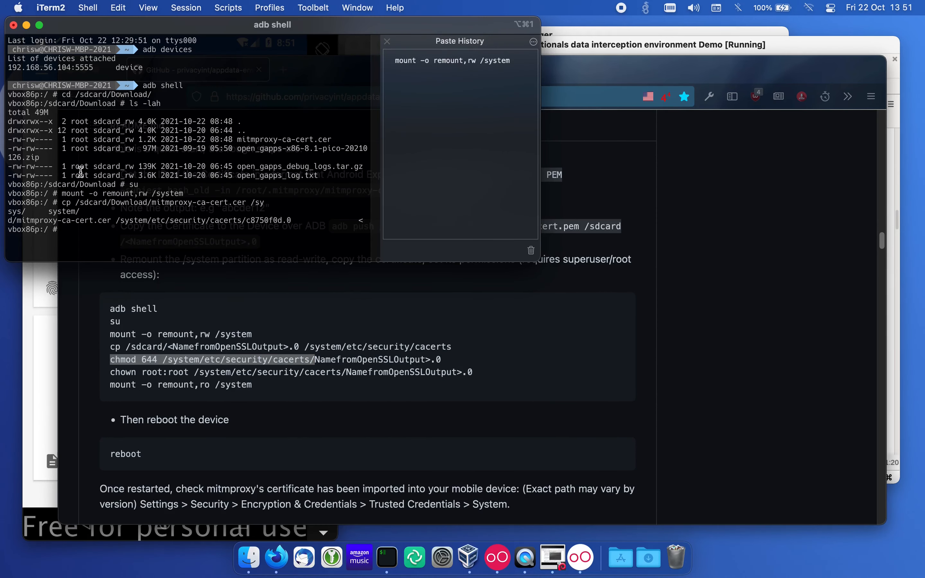
key("super+v")
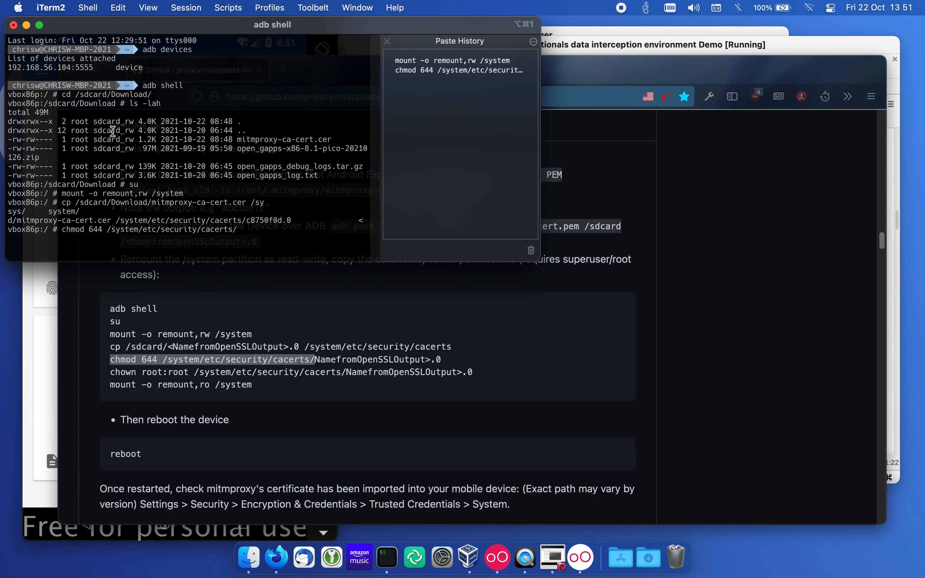
type("c")
key("Tab")
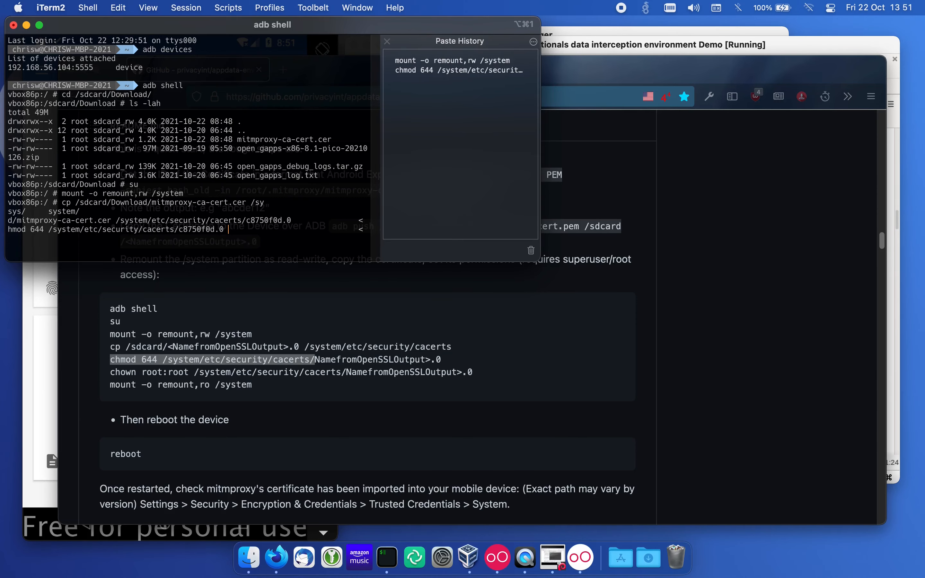
key("Return")
Copy chown root:root /system/etc/security/cacerts/ from the README in Firefox and run it in the adb shell on c8750f0d.0.
left_click(144, 380)
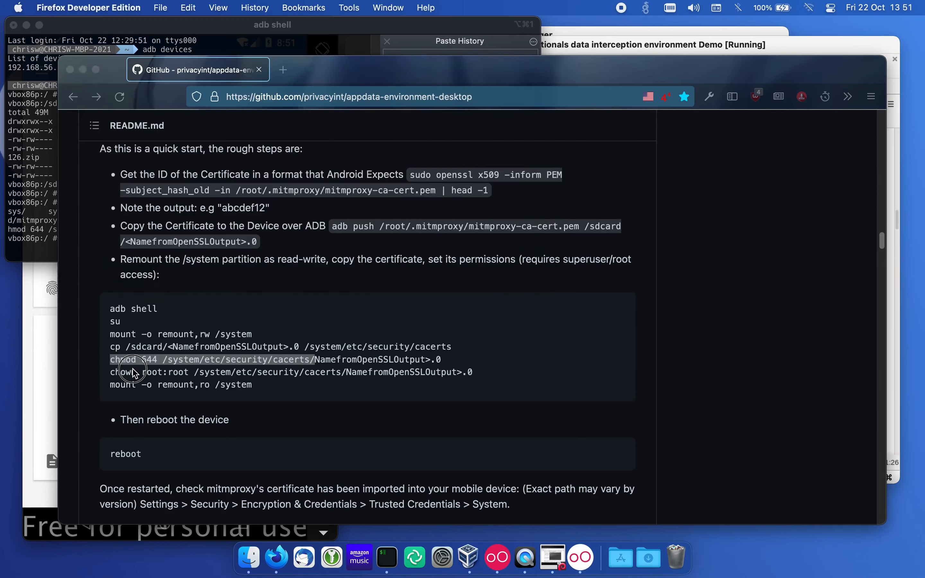
left_click_drag(111, 372, 347, 376)
right_click(336, 372)
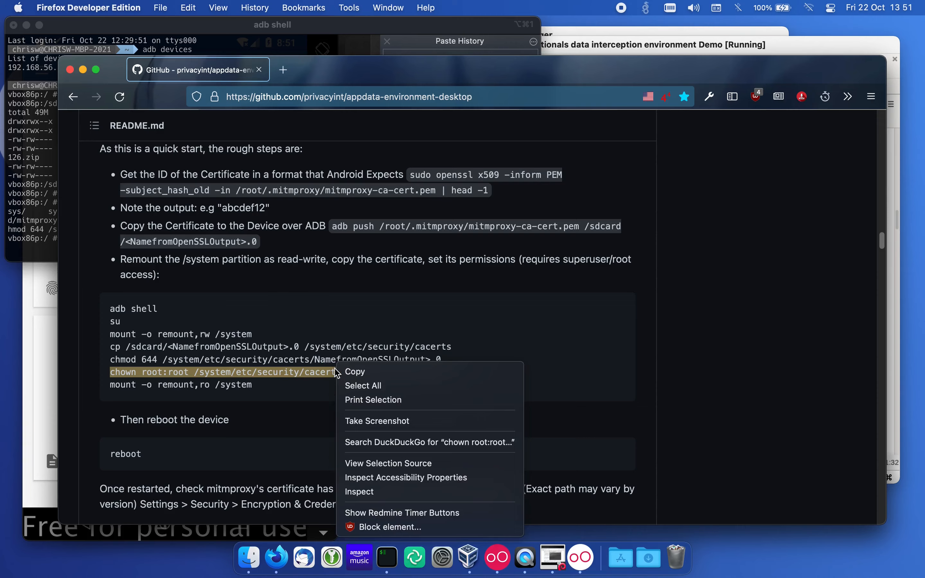
left_click(360, 370)
left_click(49, 188)
key("super+v")
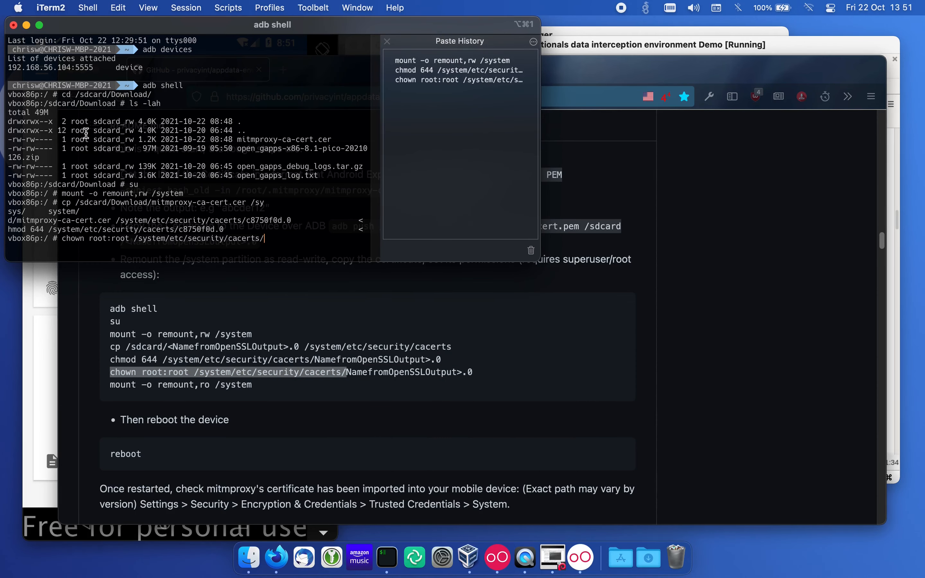
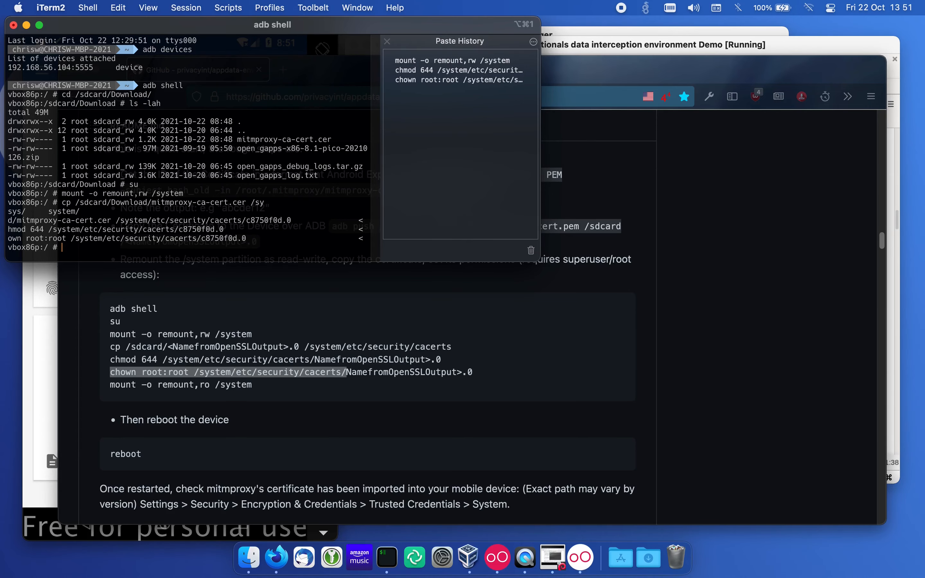
Copy mount -o remount,ro /system from the README in Firefox and run it in the adb shell.
left_click(112, 384)
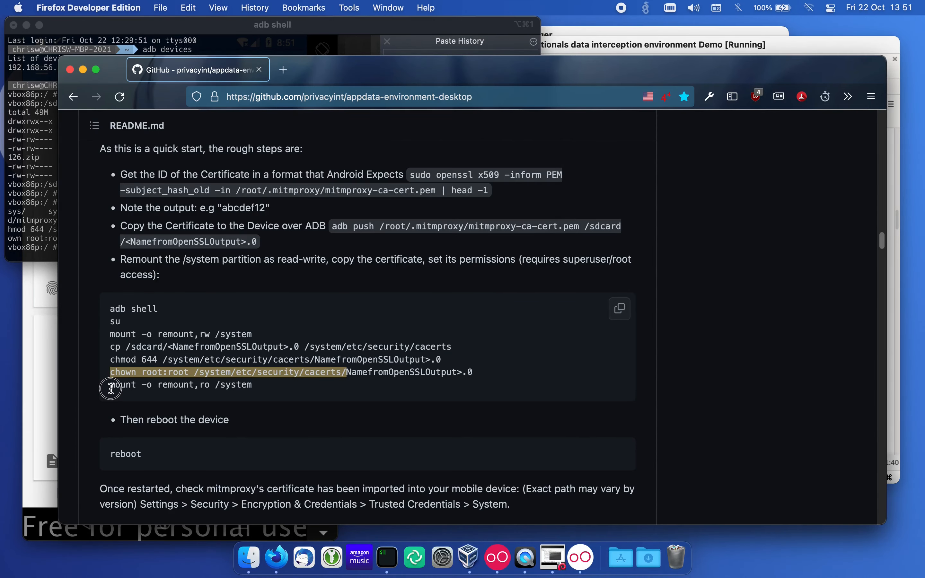
left_click(111, 386)
left_click_drag(111, 386, 262, 387)
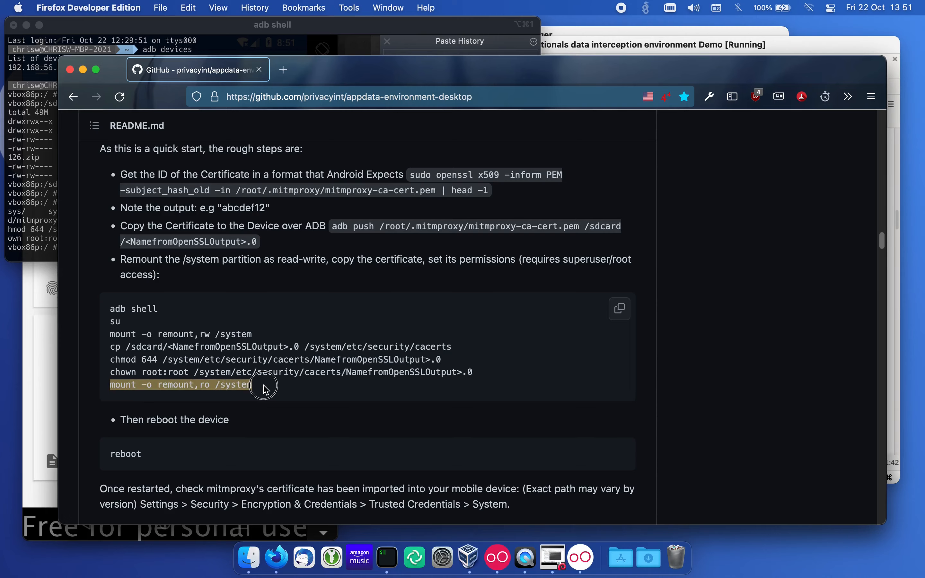
right_click(242, 389)
left_click(260, 371)
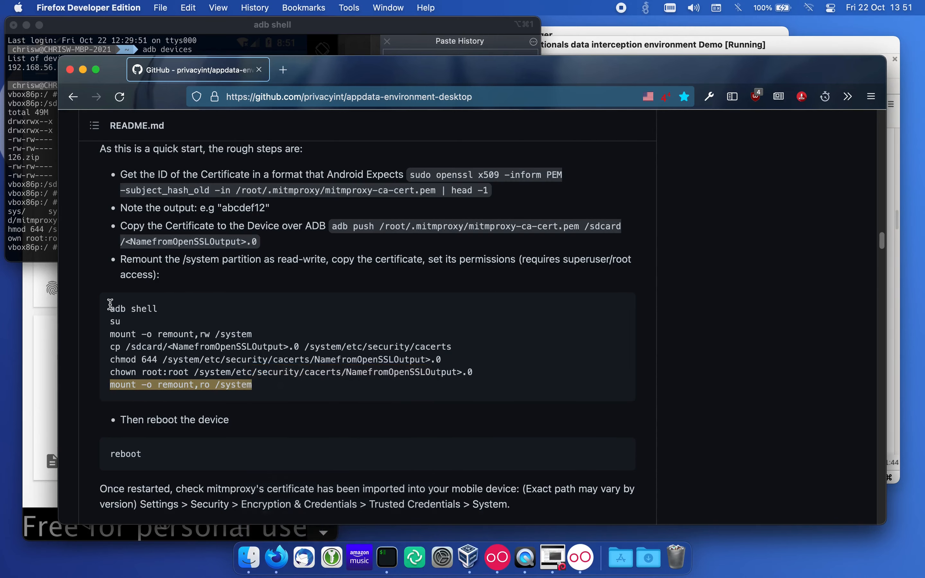
left_click(48, 245)
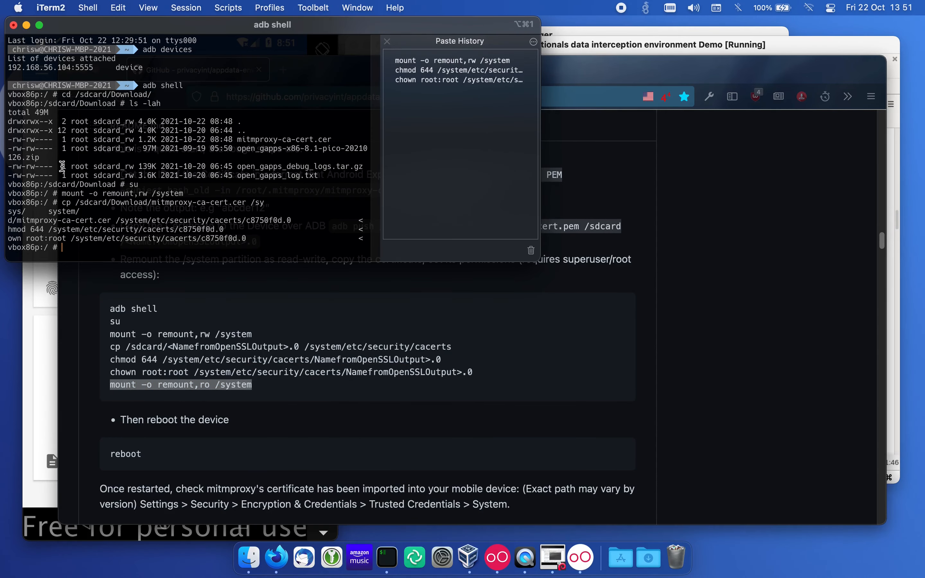
key("super+v")
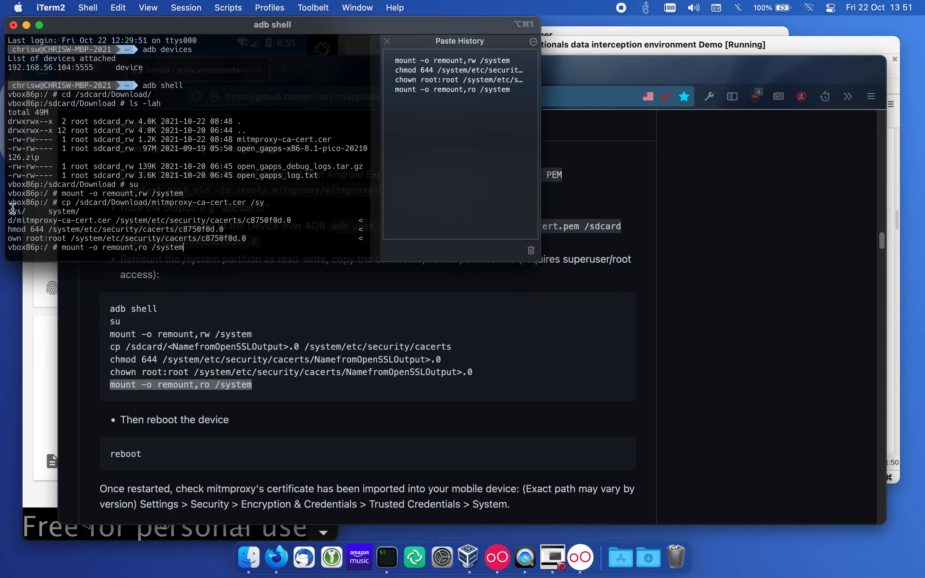
key("Return")
Restart the phone with the reboot command and bring the Genymotion emulator window forward.
type("reboot")
key("Return")
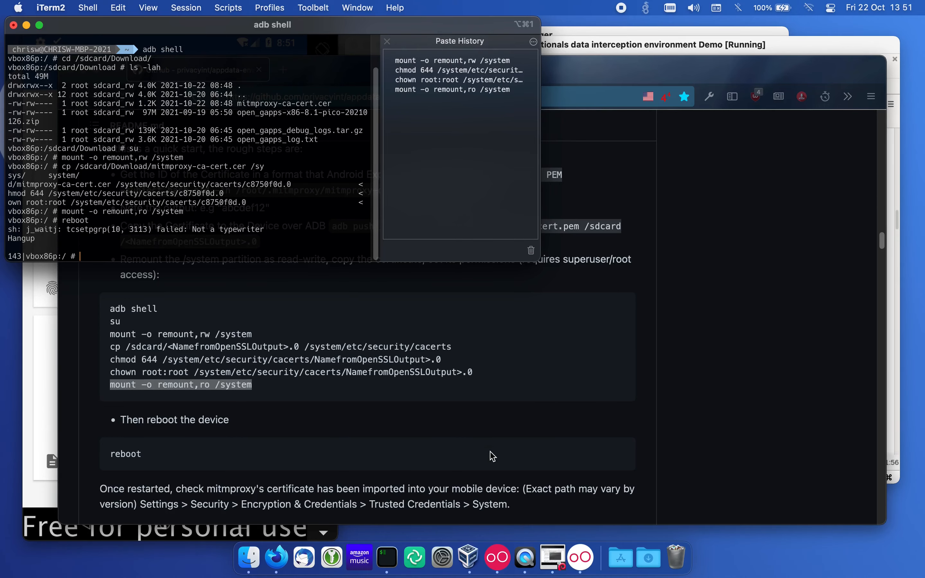
left_click(45, 389)
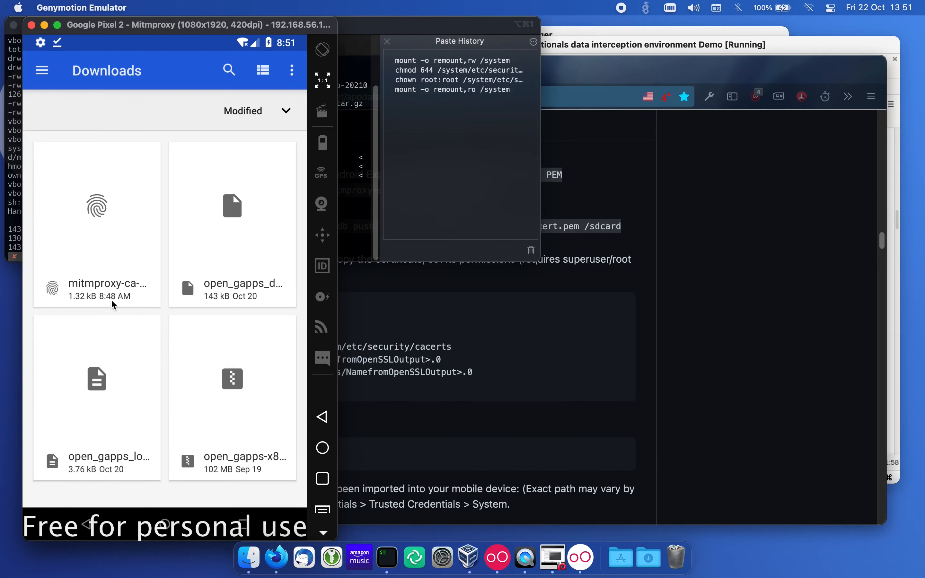
Switch to the VirtualBox VM and close its terminal session with exit.
left_click(635, 49)
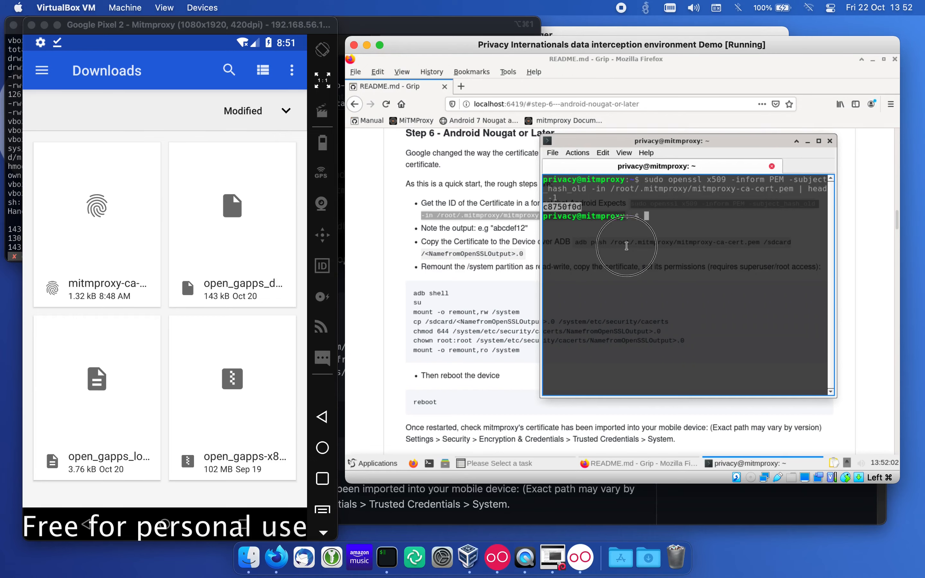
left_click(651, 246)
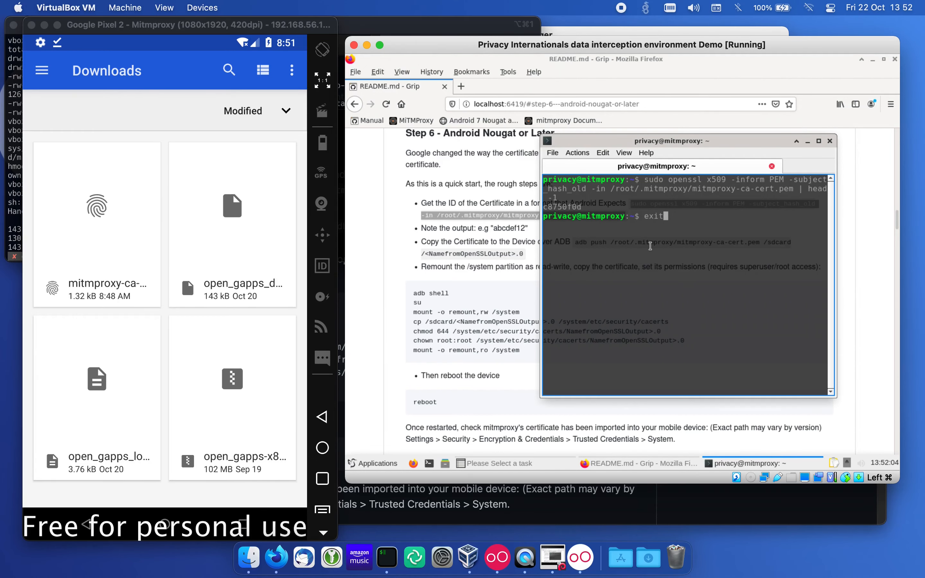
type("exit")
key("Return")
left_click(595, 265)
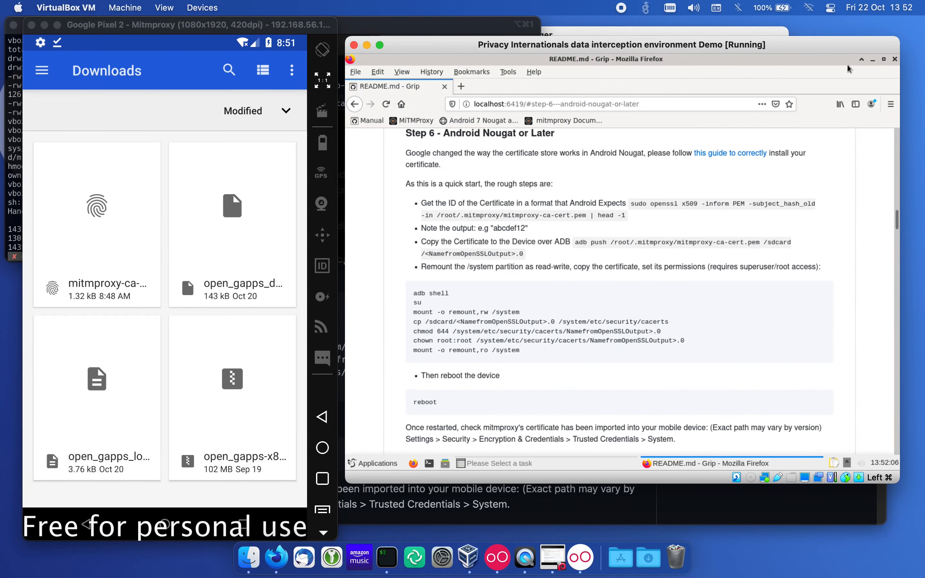
Minimize the VM's Firefox window and run the Start mitmproxy task from the task list.
left_click(873, 60)
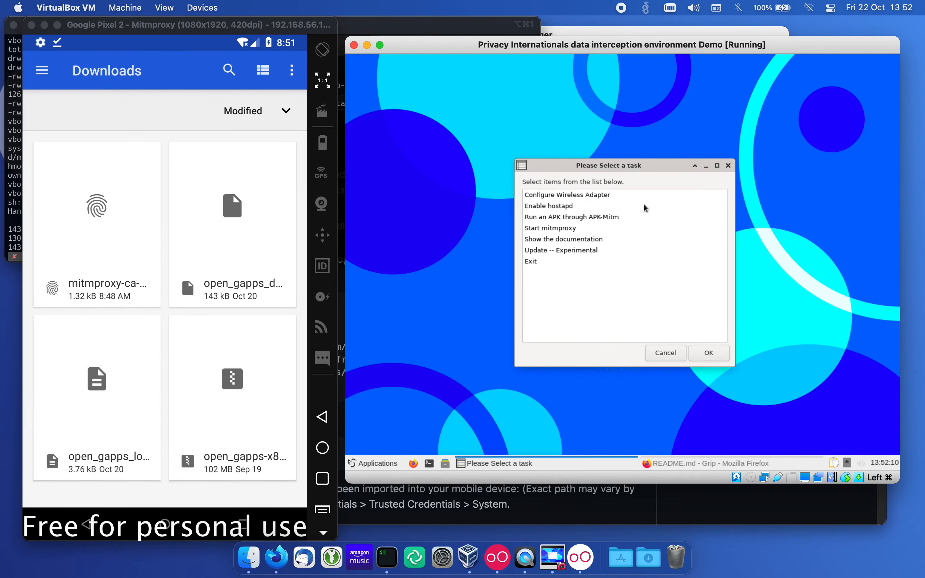
left_click(546, 230)
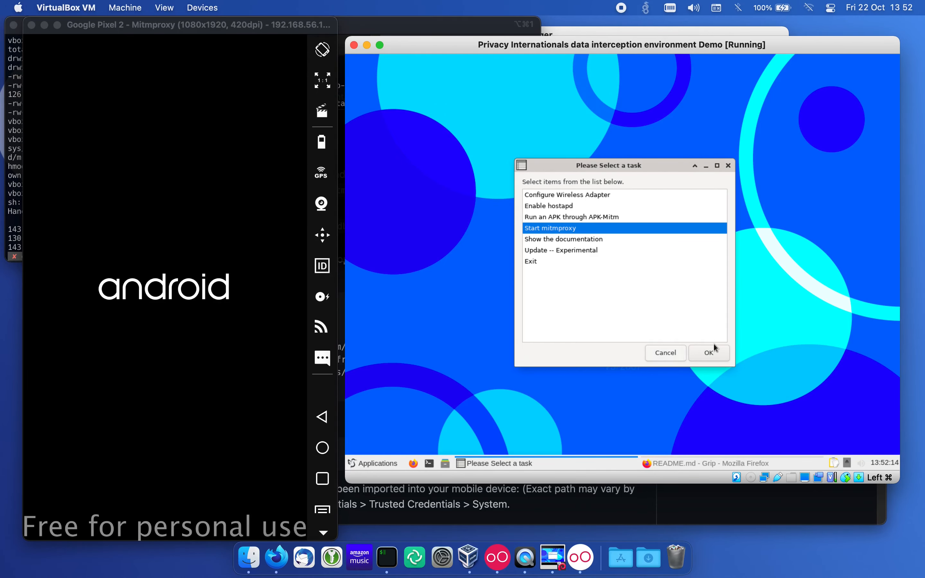
left_click(709, 353)
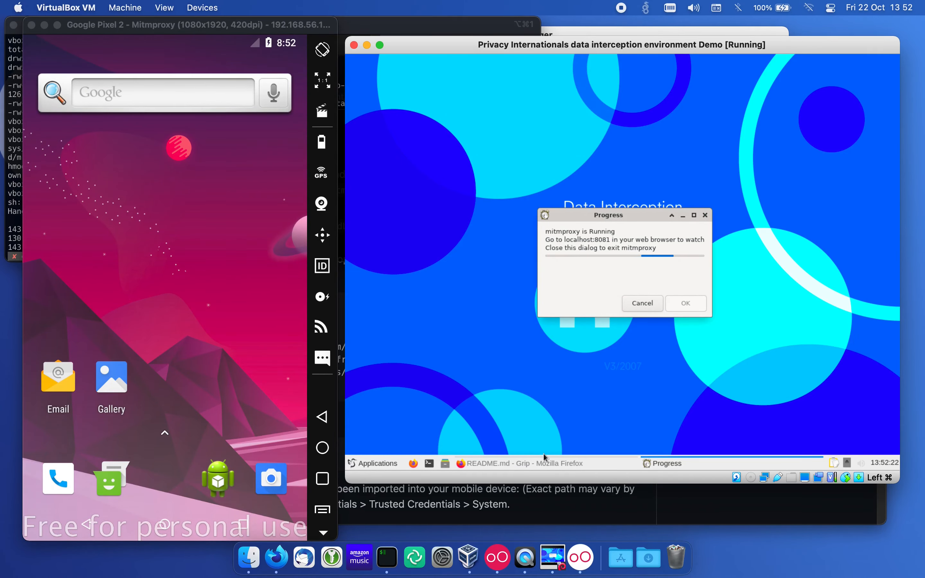
Restore Firefox in the VM and open the bookmarked MiTMProxy web interface at 127.0.0.1:8081.
left_click(537, 462)
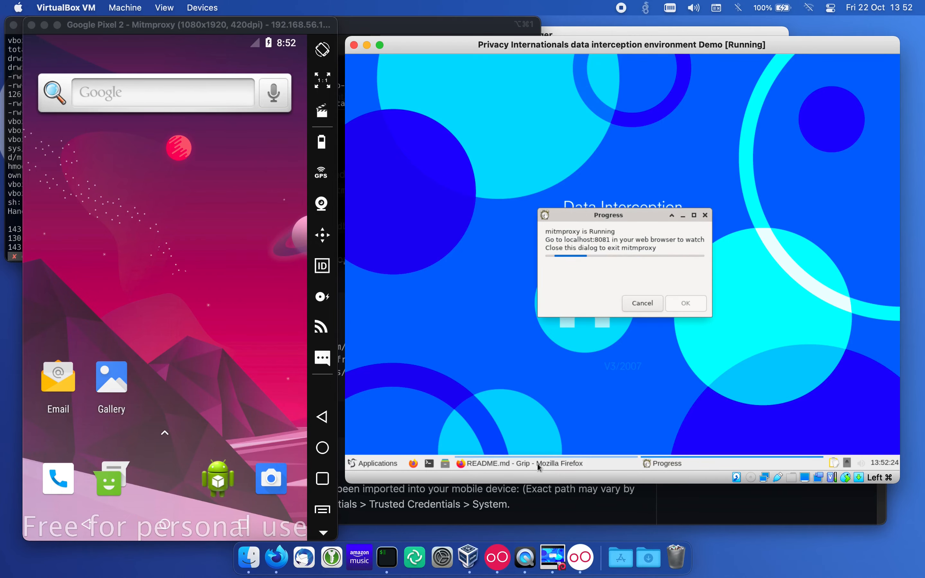
left_click(537, 462)
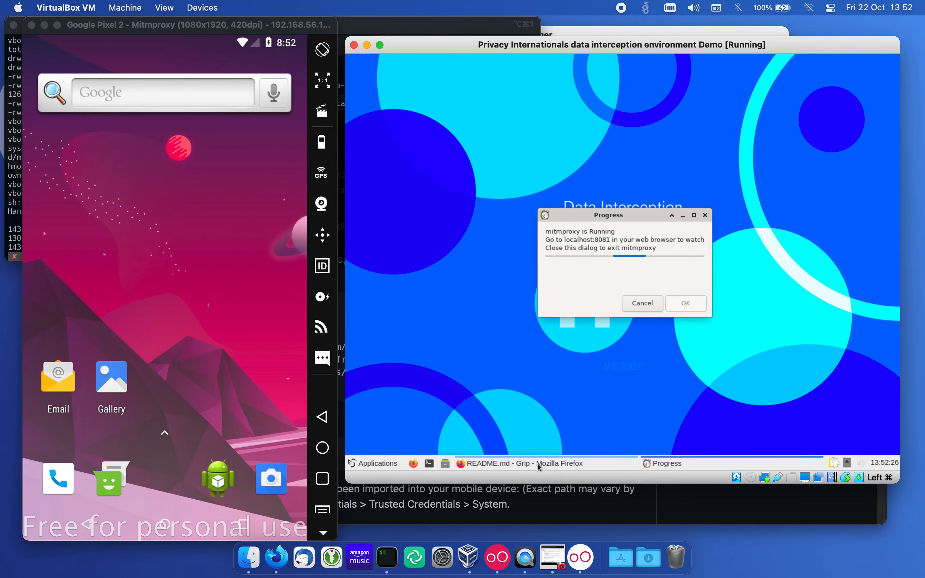
left_click(537, 463)
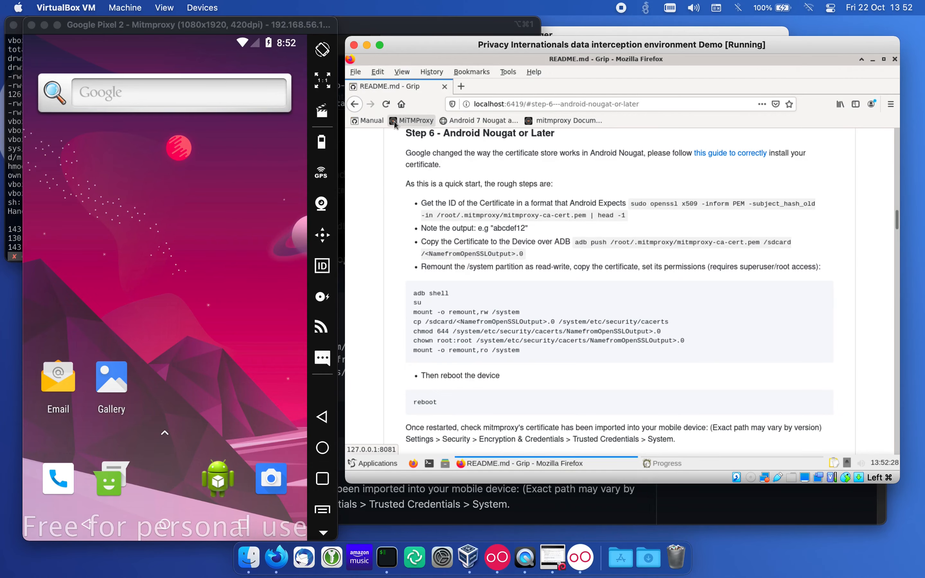
left_click(404, 122)
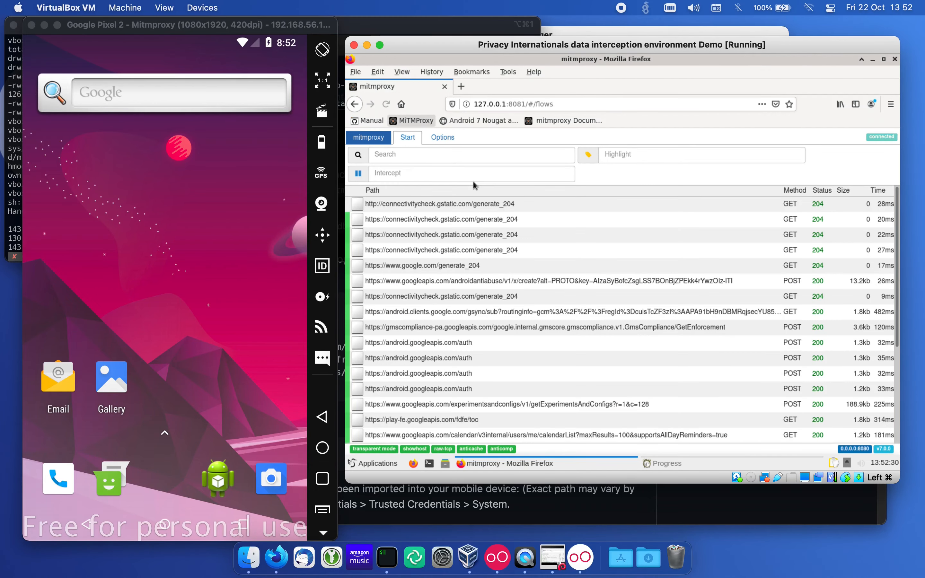
Check the phone's Wi-Fi connection through its quick settings and return to the home screen.
left_click(237, 209)
left_click_drag(232, 50, 221, 306)
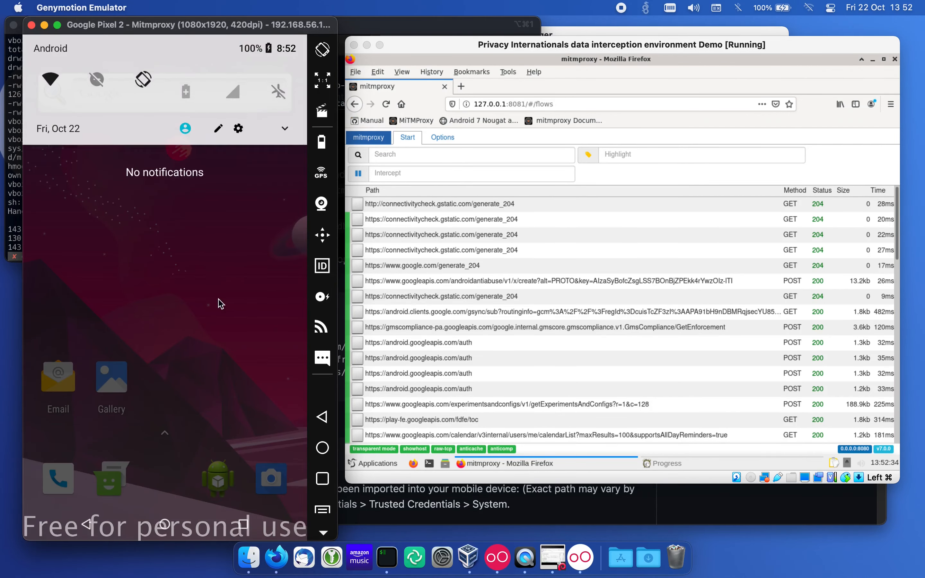
left_click_drag(111, 115, 71, 383)
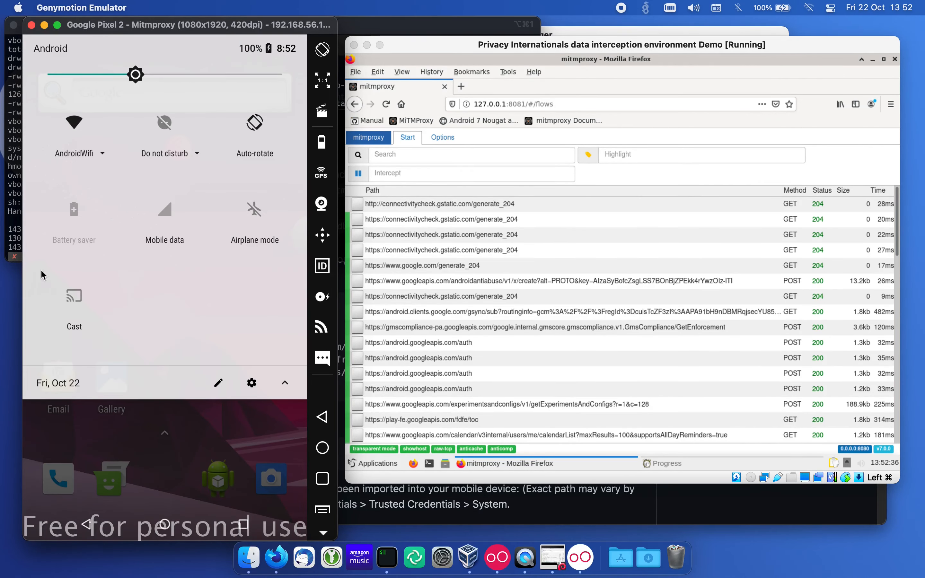
left_click(78, 125)
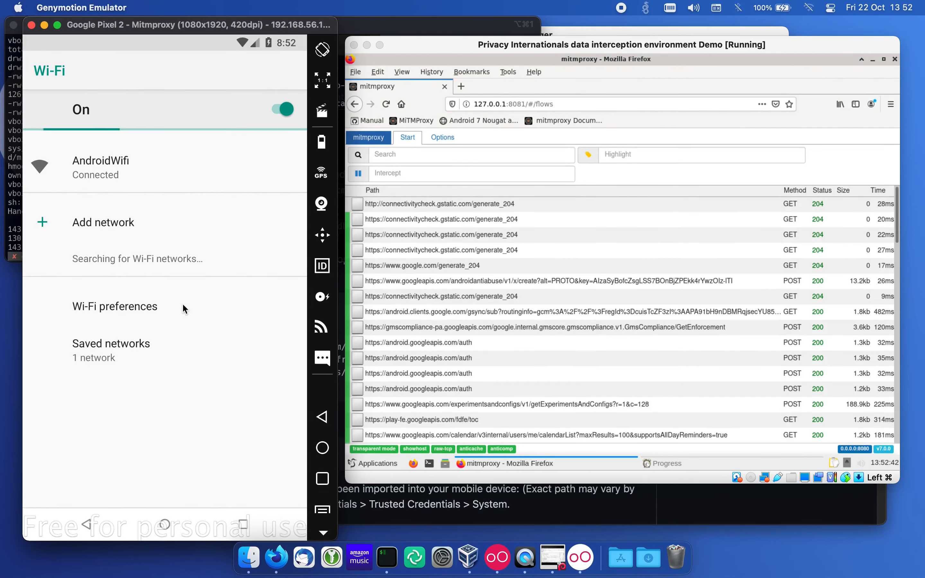
left_click(166, 528)
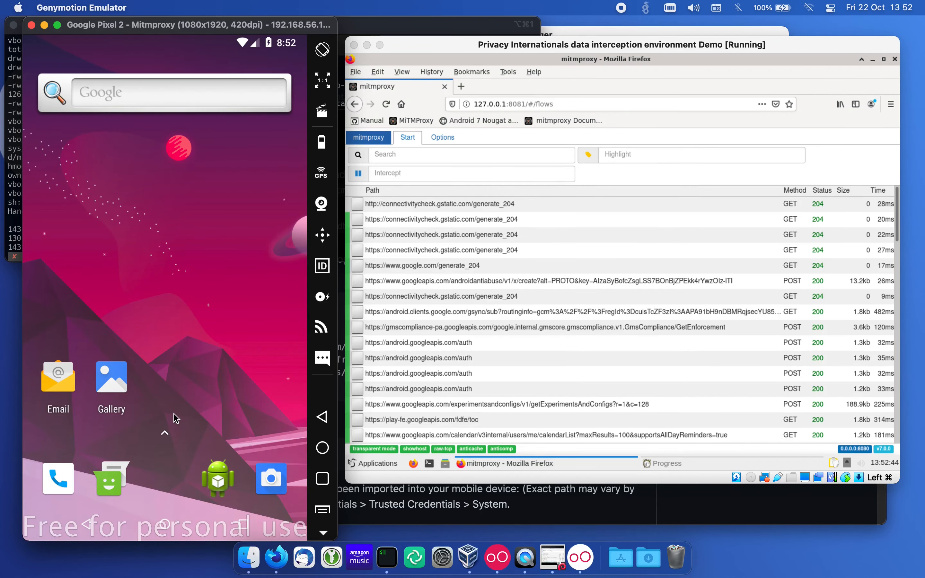
Open Chrome on the emulated phone and load privacyinternational.org.
left_click(165, 433)
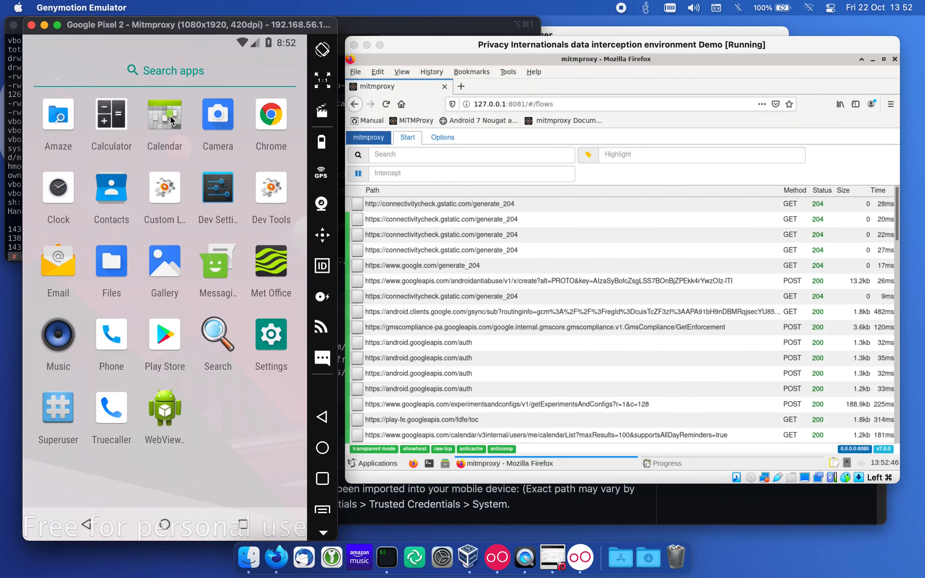
left_click(272, 119)
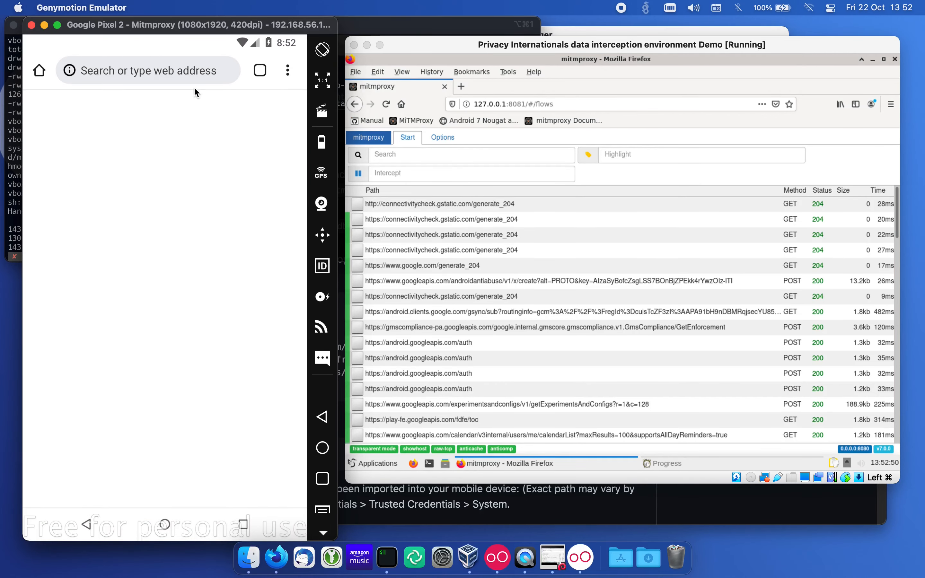
left_click(131, 68)
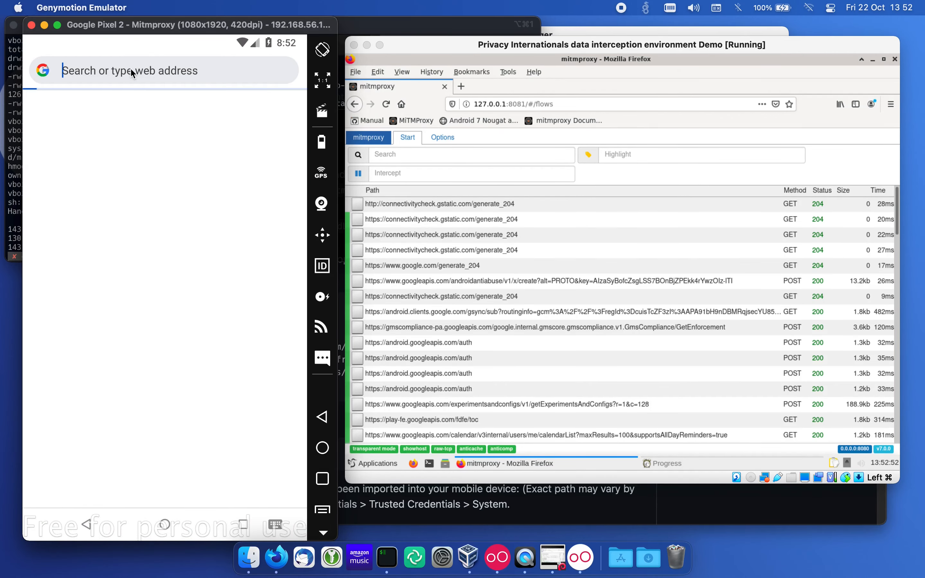
type("priva")
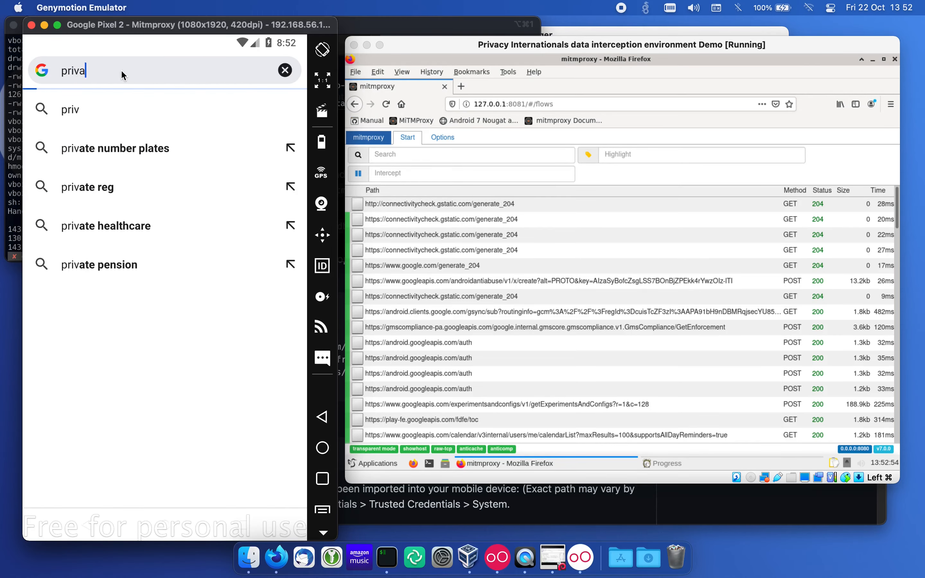
type("cyinternatioonal")
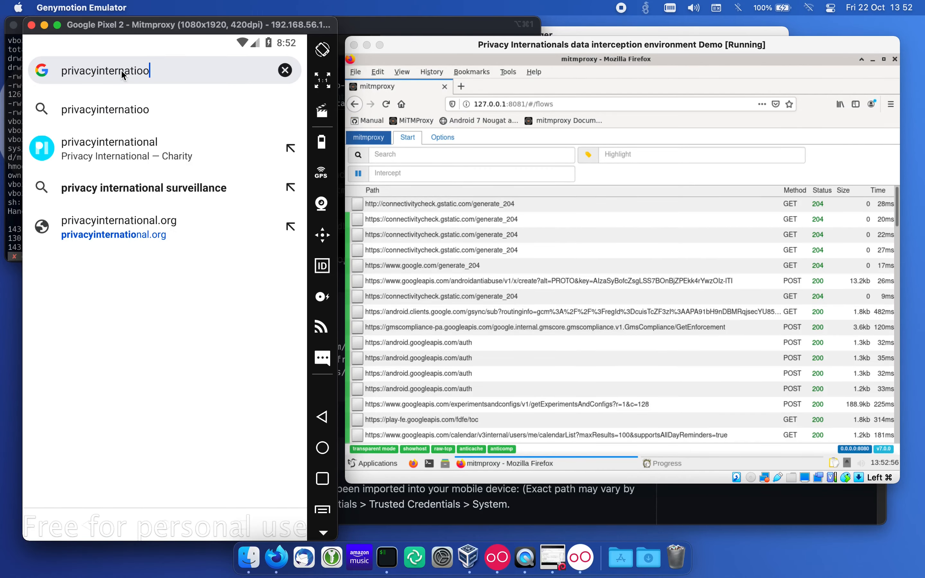
key("BackSpace")
key("BackSpace")
key("BackSpace")
key("BackSpace")
type("nal.org")
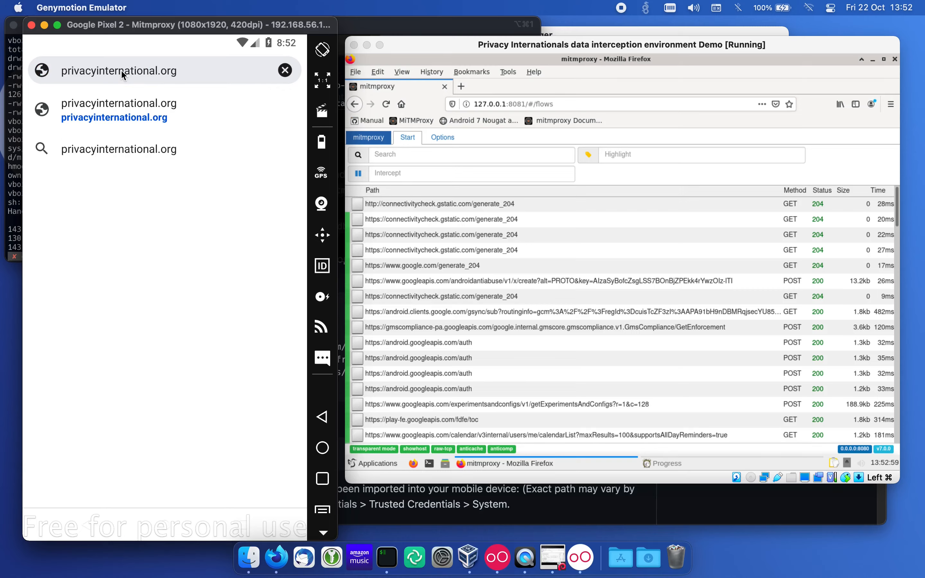
key("Return")
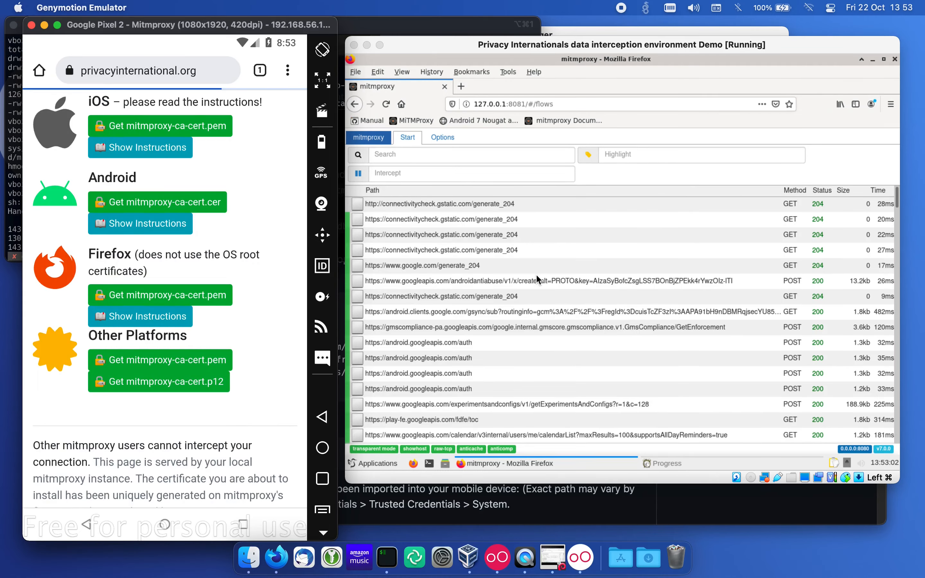
Switch to the VM and examine the privacyinternational.org requests captured in the mitmproxy flow list.
left_click(715, 178)
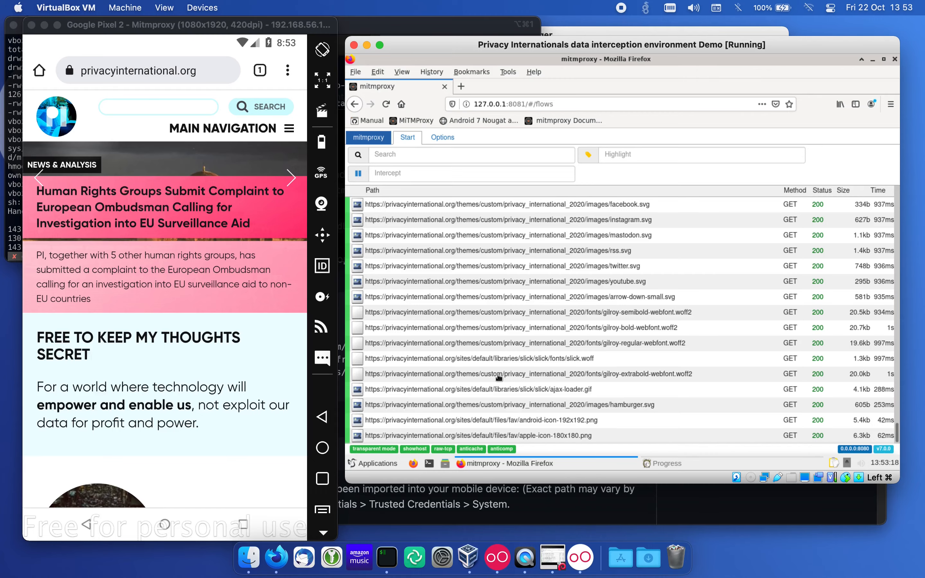
scroll(499, 378, "up", 4)
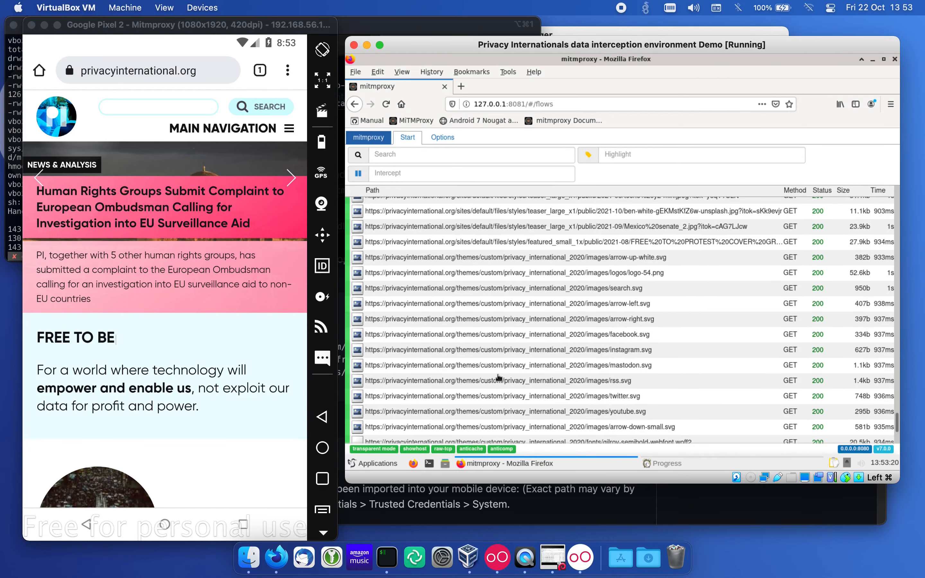
scroll(499, 378, "up", 10)
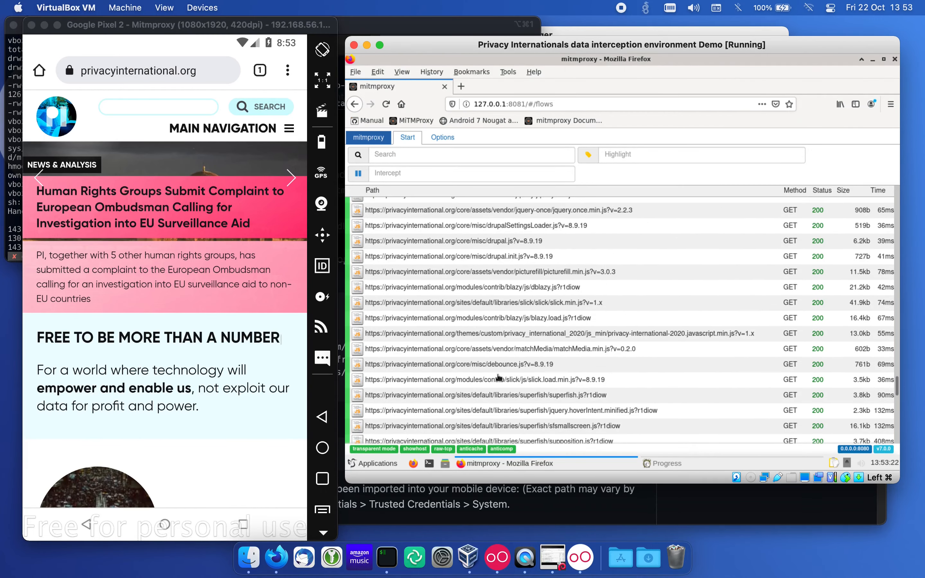
scroll(497, 325, "up", 1)
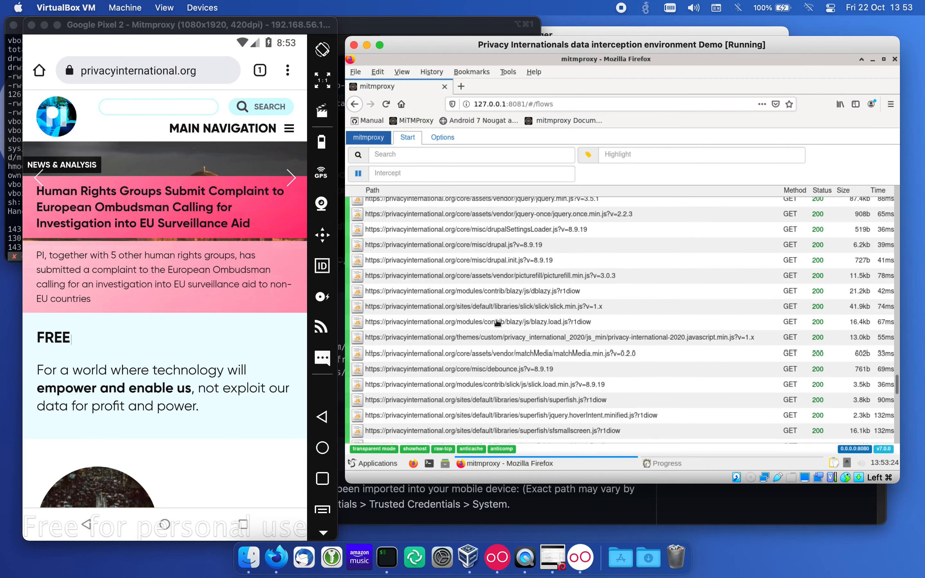
scroll(497, 324, "up", 10)
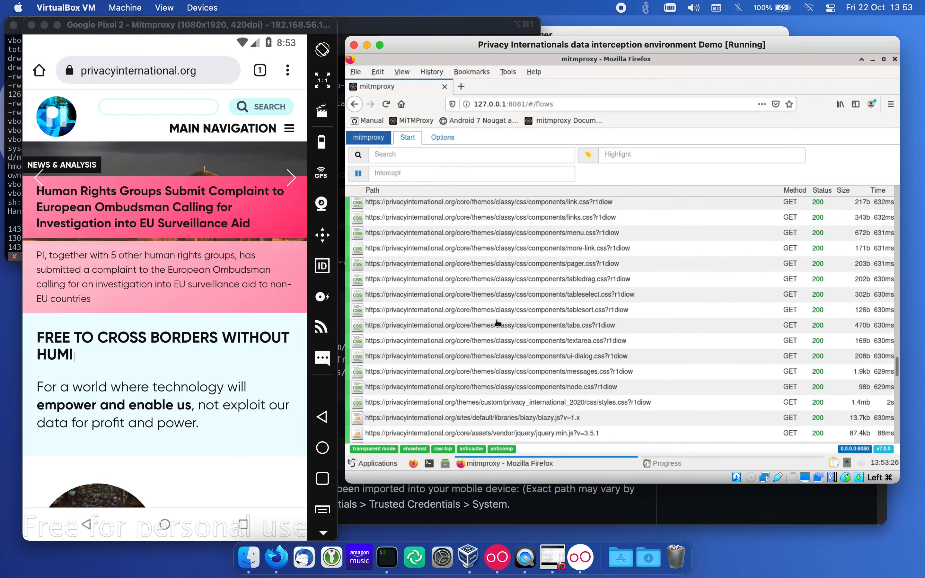
scroll(497, 323, "up", 10)
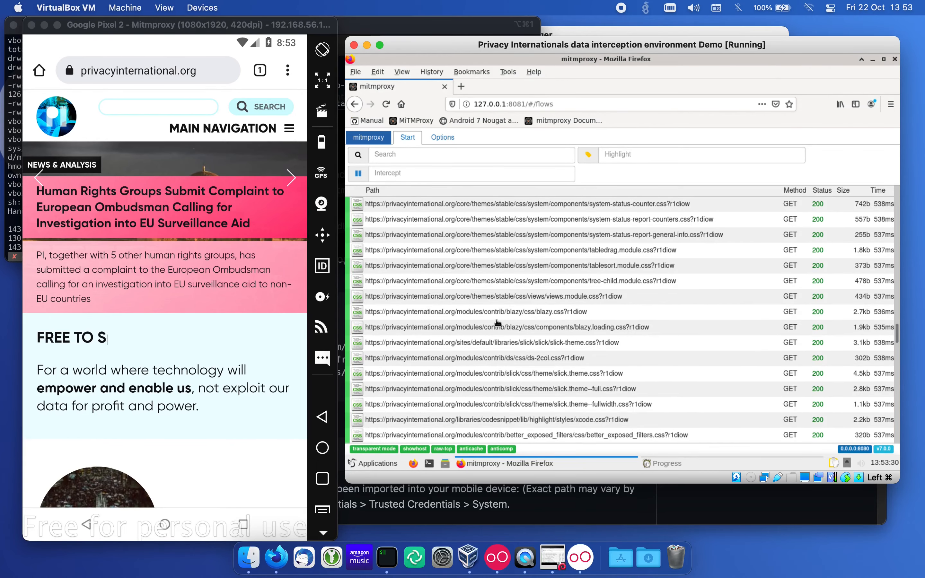
scroll(497, 323, "down", 8)
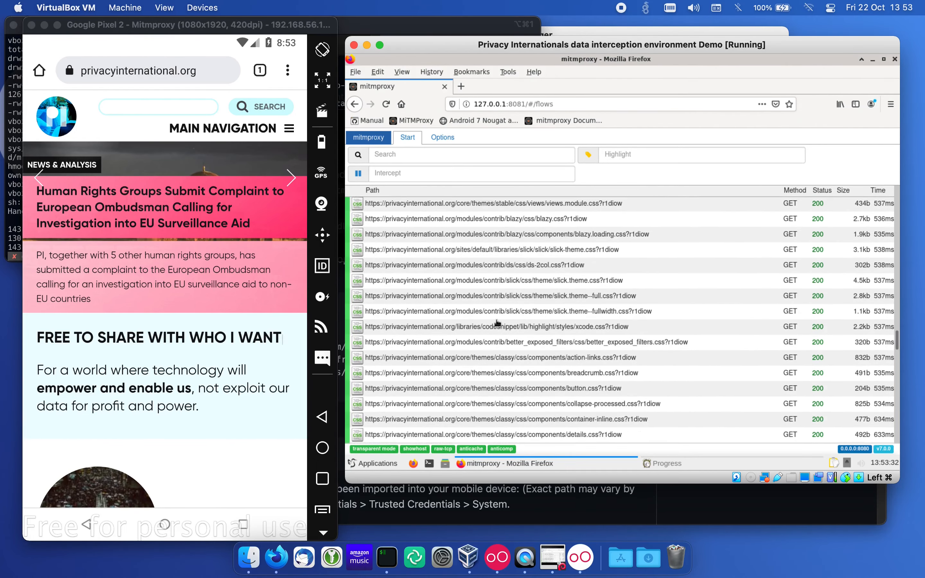
scroll(497, 323, "down", 10)
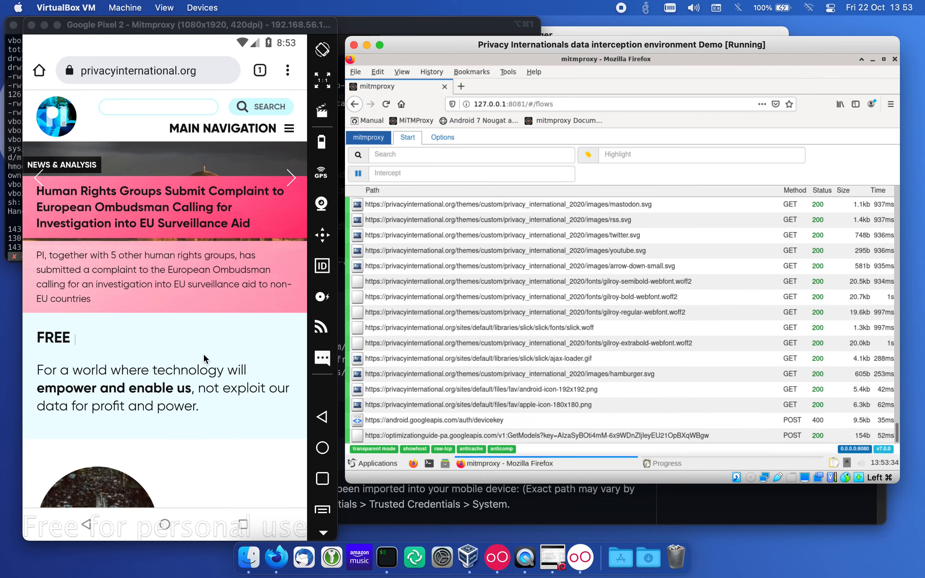
Inspect the connection and certificate details, including the issuer, for privacyinternational.org in the phone's Chrome, and close them.
left_click(120, 134)
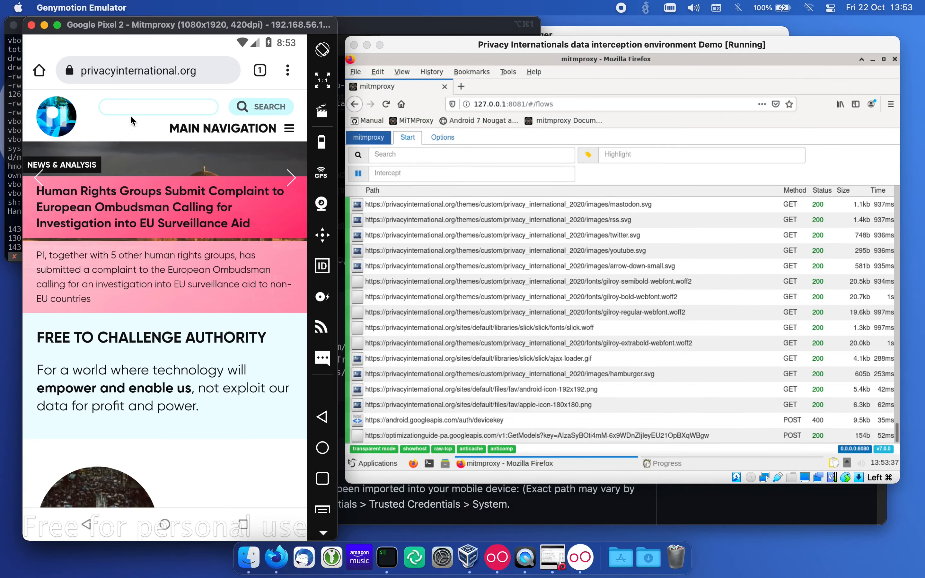
left_click(70, 74)
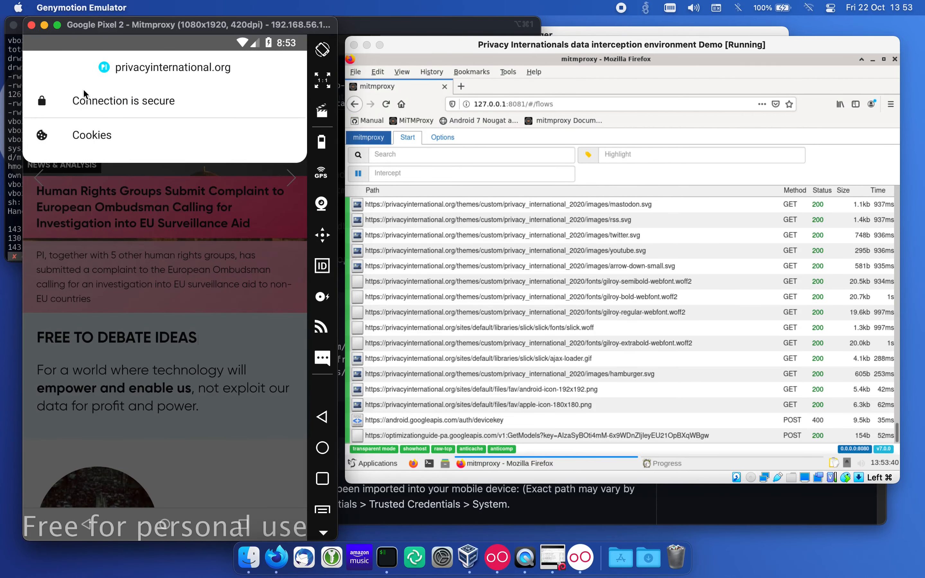
left_click(121, 101)
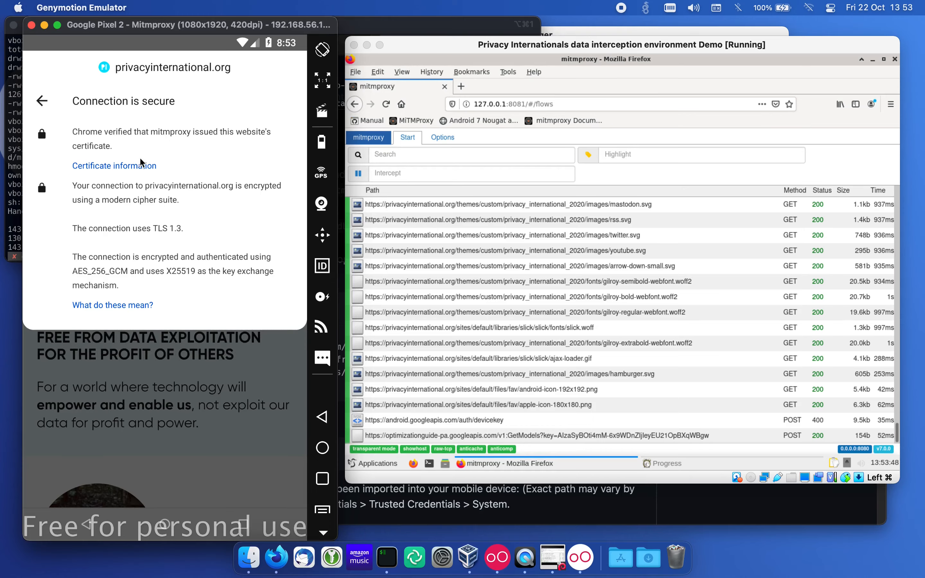
left_click(115, 167)
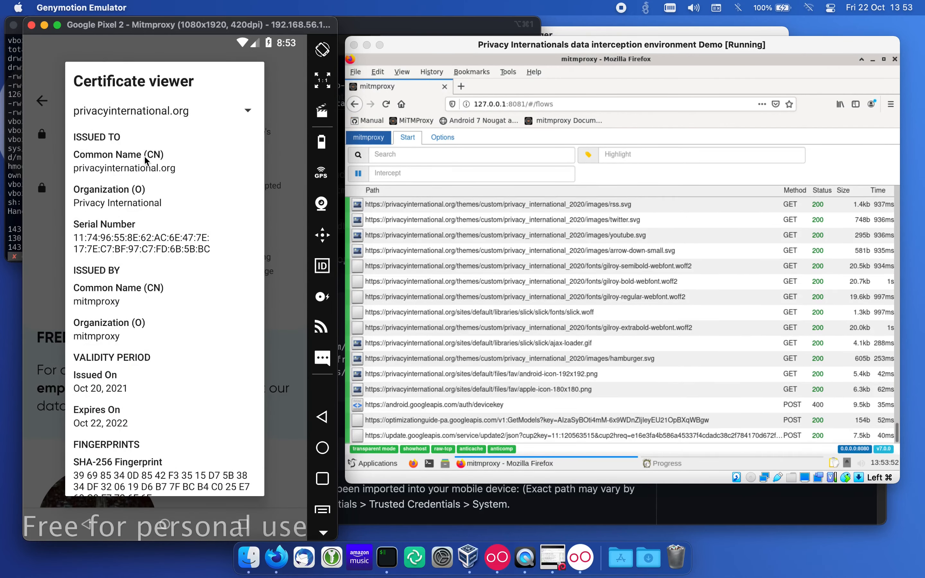
scroll(145, 213, "down", 3)
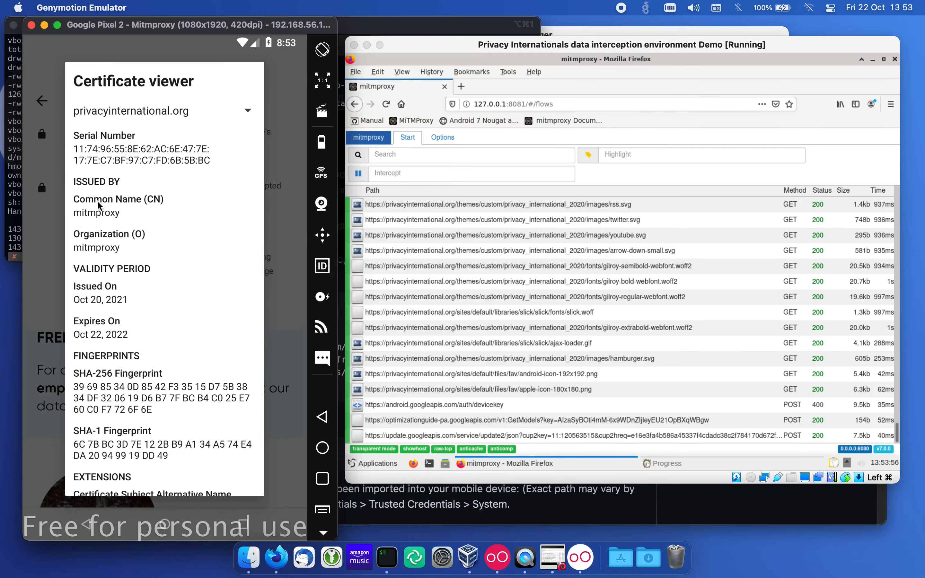
scroll(134, 215, "down", 3)
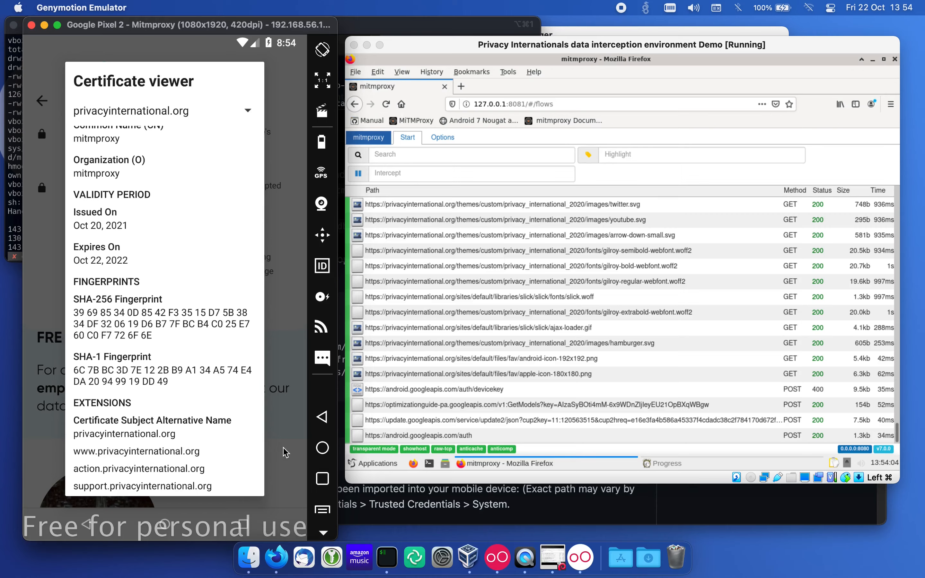
left_click(291, 452)
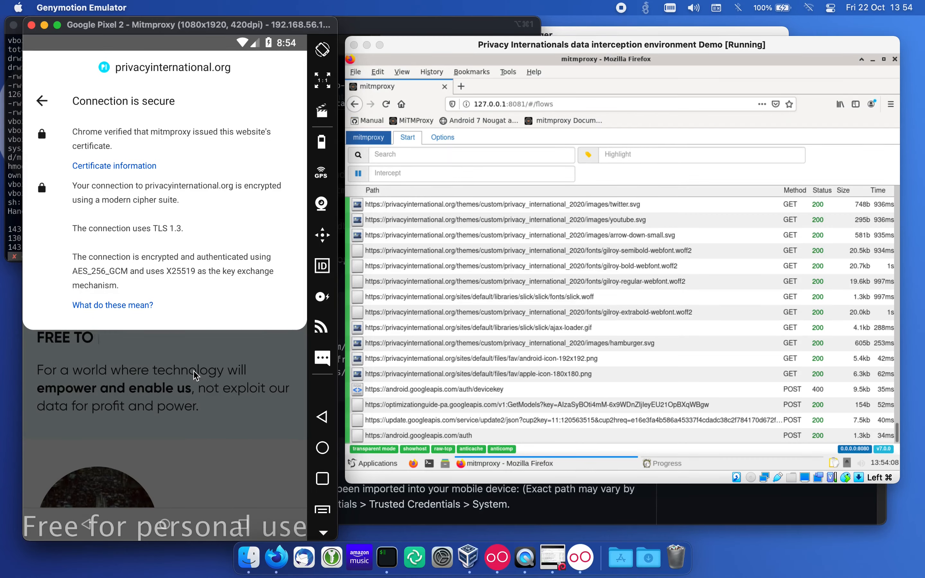
left_click(194, 371)
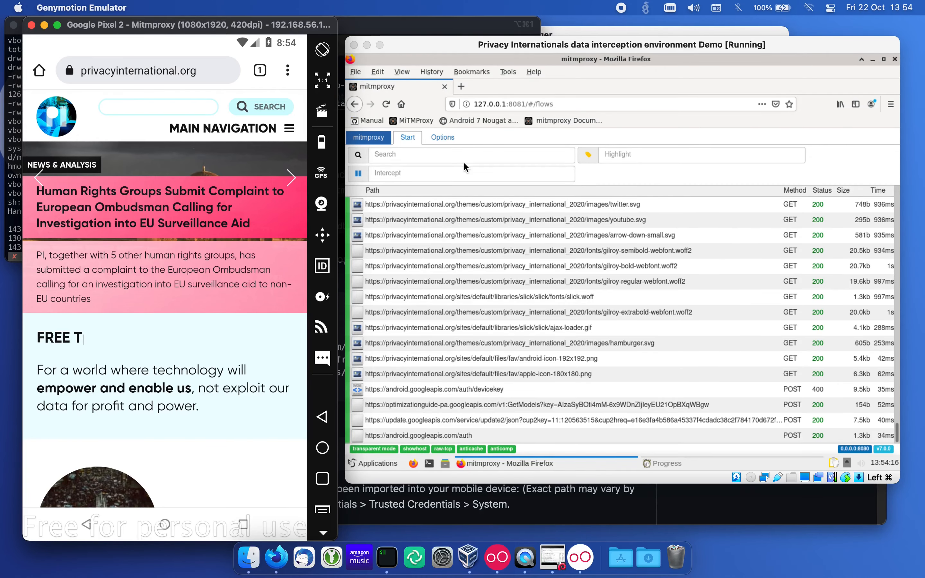
Load privacyinternational.org in a new tab of the VM's Firefox.
left_click(464, 88)
left_click(464, 88)
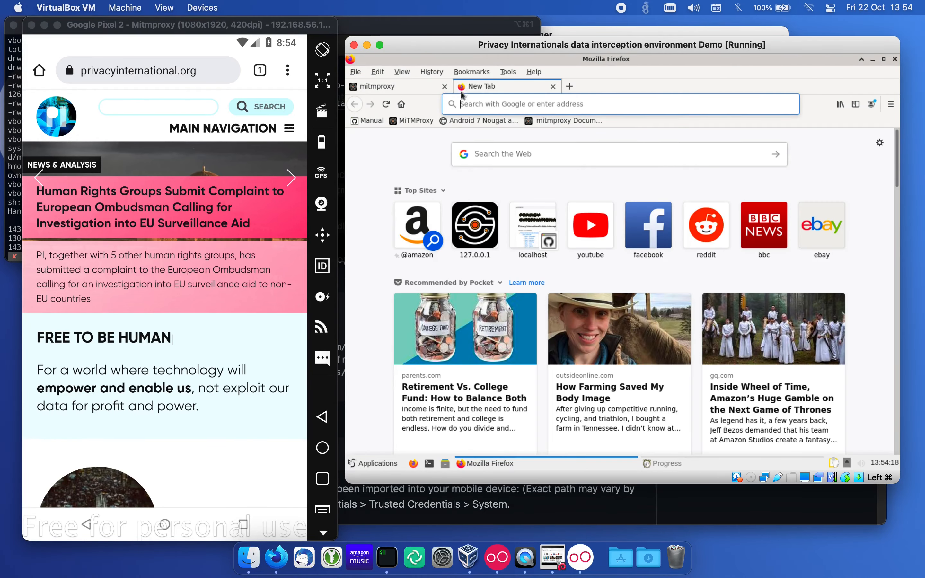
type("pri")
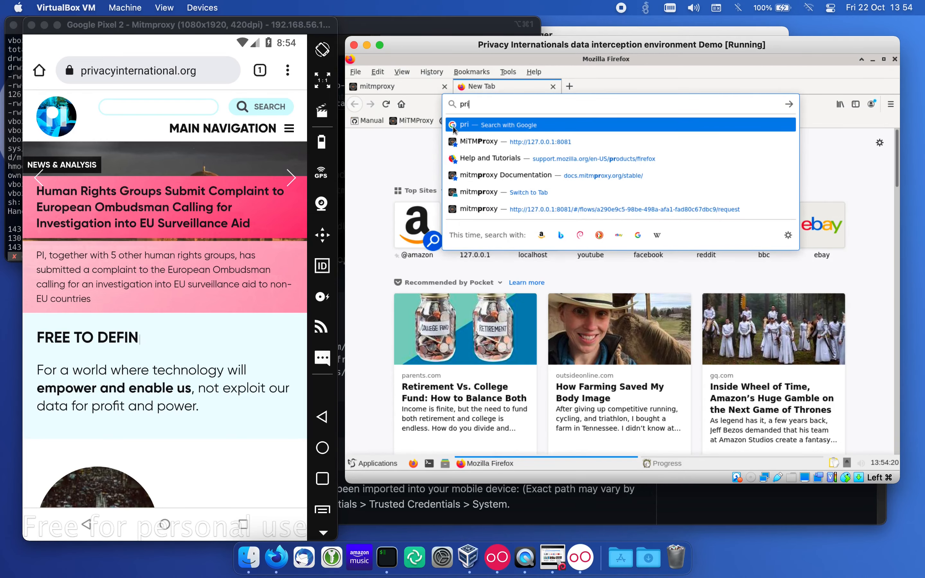
type("vacyinter")
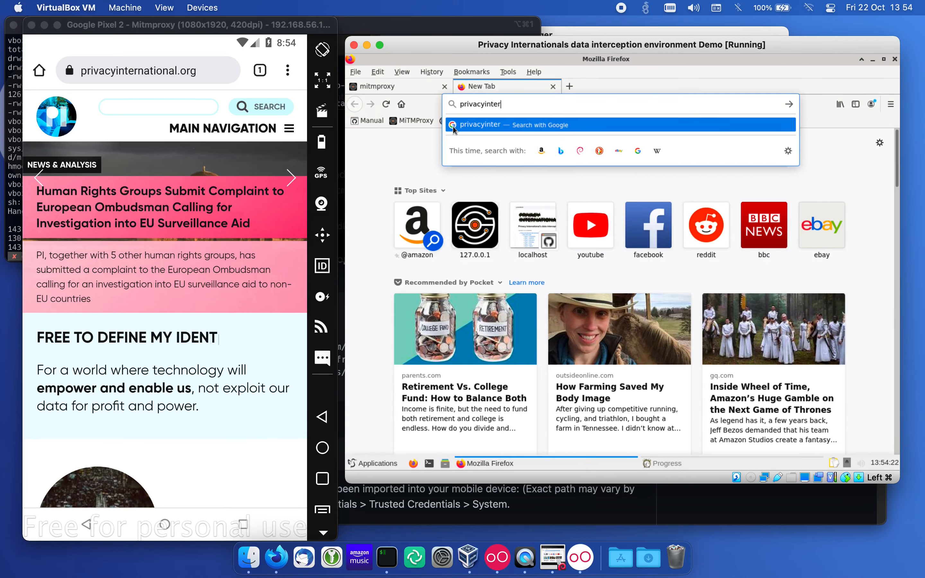
type("national.org")
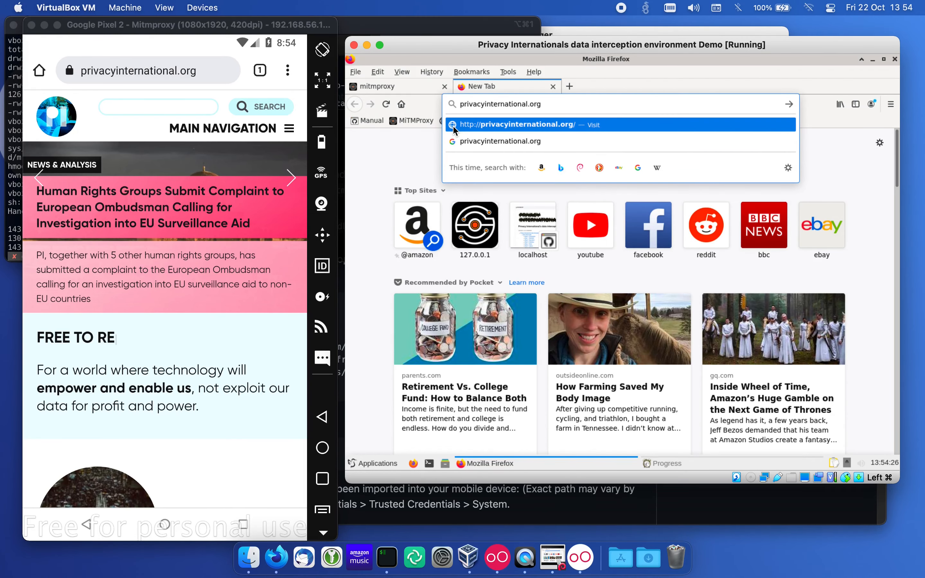
key("Return")
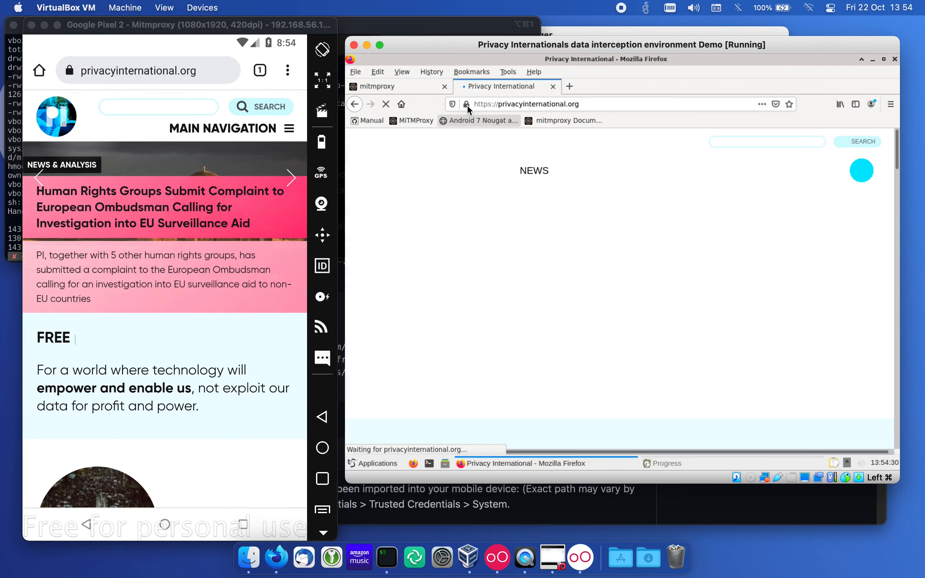
View the site's connection security in the VM's Firefox and open its detailed security page information.
left_click(467, 105)
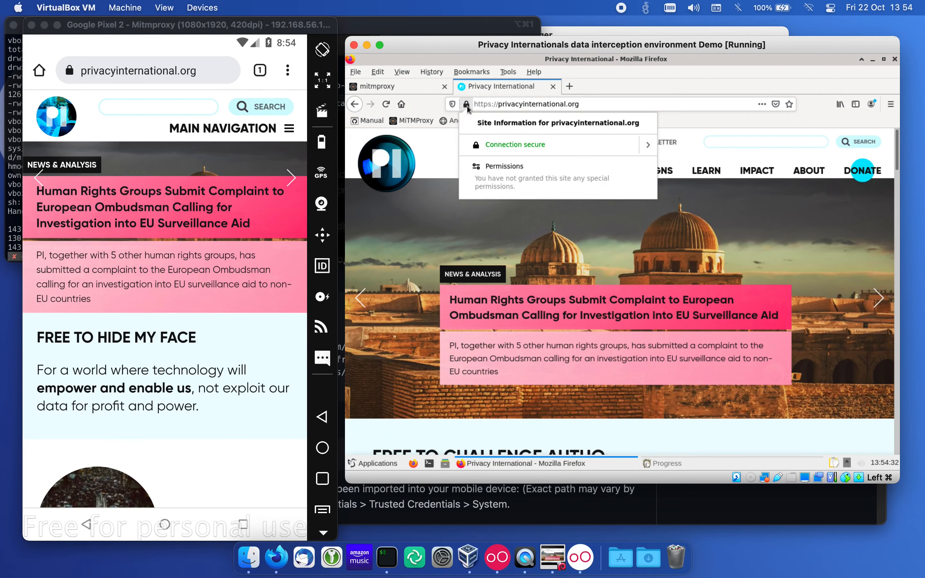
left_click(647, 145)
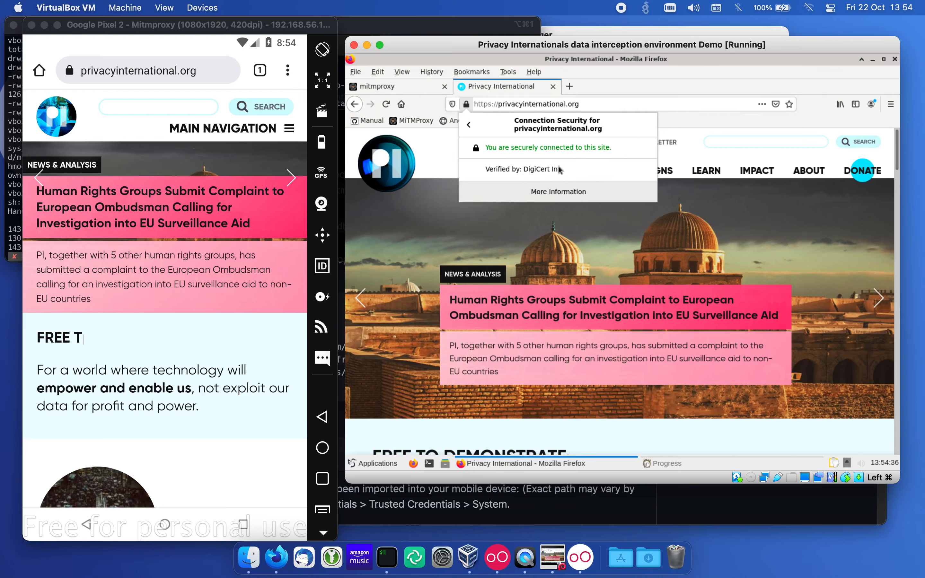
left_click(546, 194)
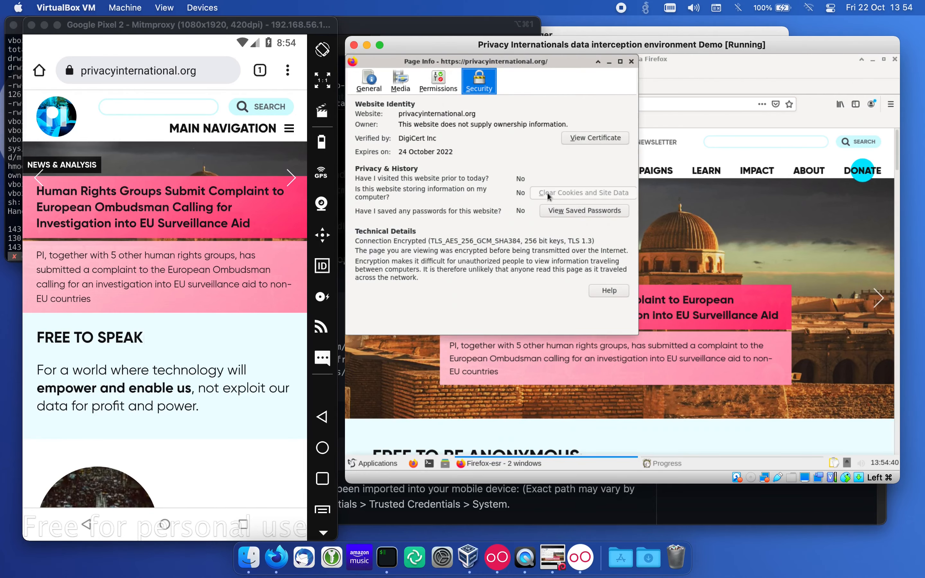
View privacyinternational.org's full certificate in the VM's Firefox and examine its issuer, validity, key and fingerprint details.
left_click(582, 137)
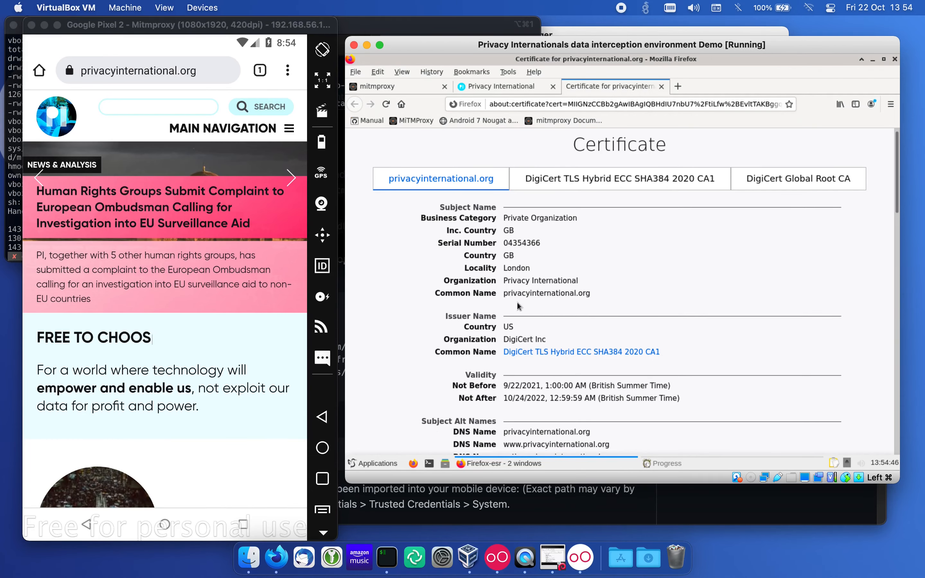
scroll(521, 332, "down", 1)
scroll(521, 332, "down", 9)
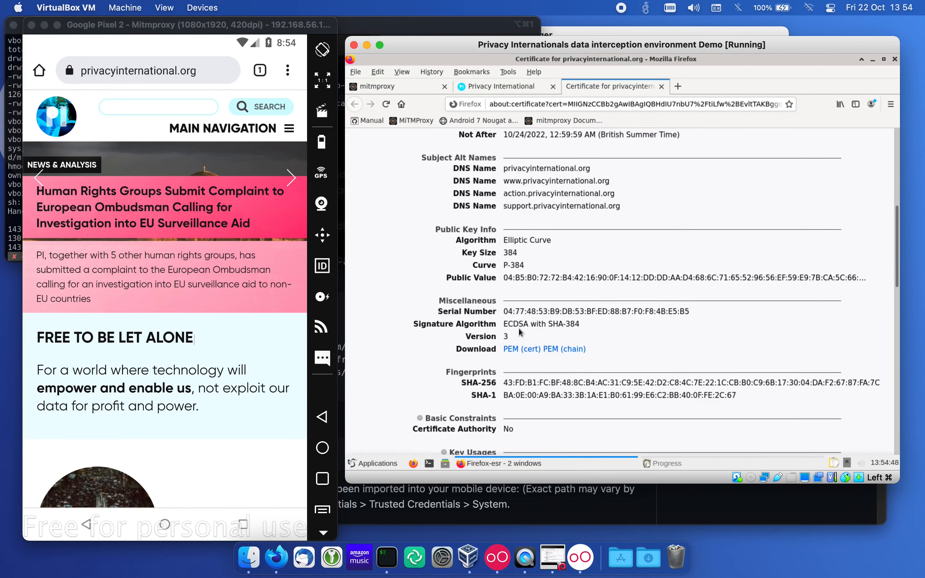
scroll(520, 332, "down", 1)
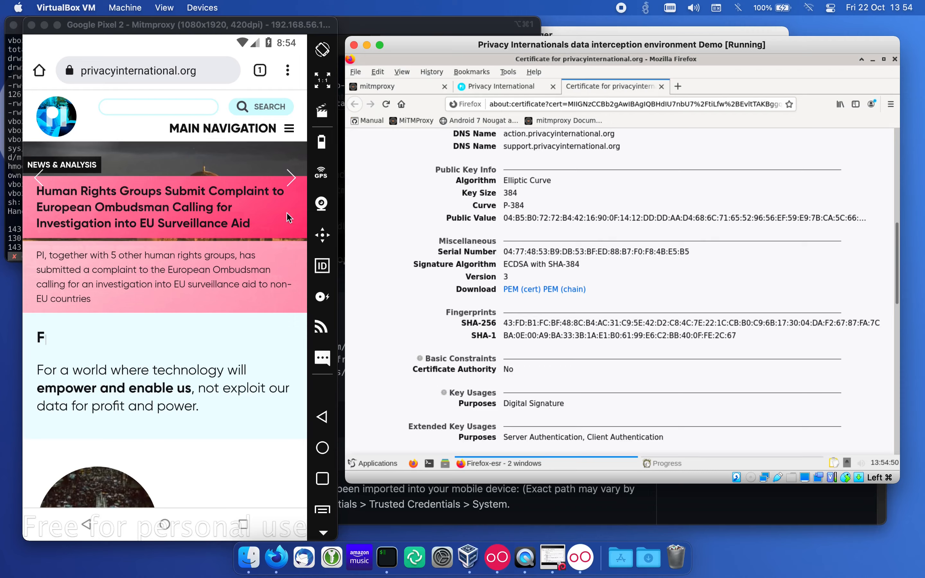
Close the Privacy International and certificate tabs in the VM's Firefox, leaving only the mitmproxy tab.
left_click(161, 525)
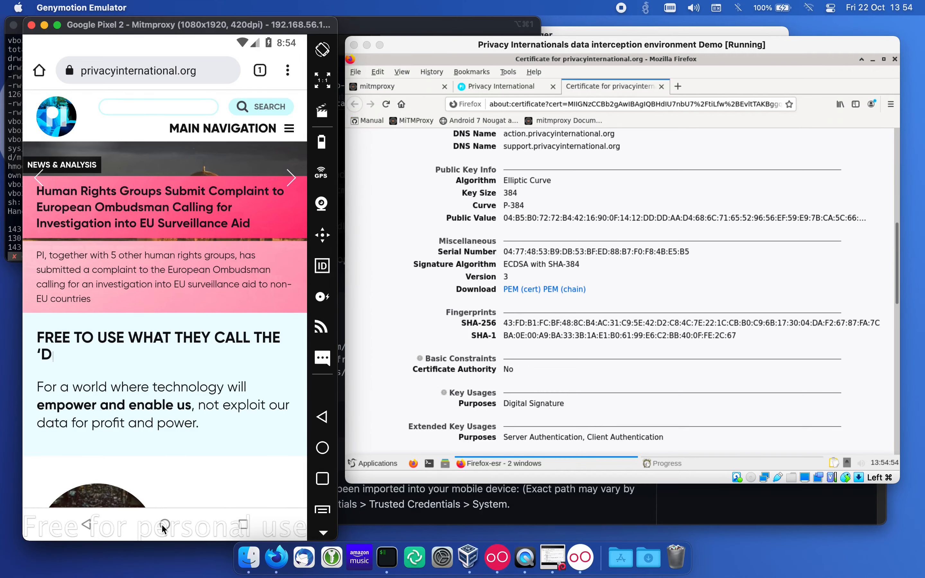
left_click(555, 86)
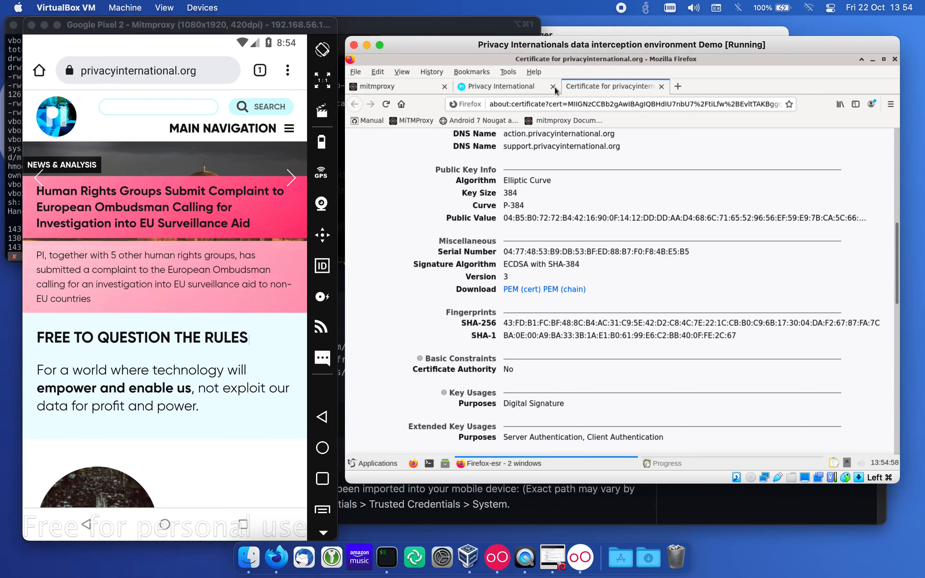
left_click(555, 87)
left_click(555, 86)
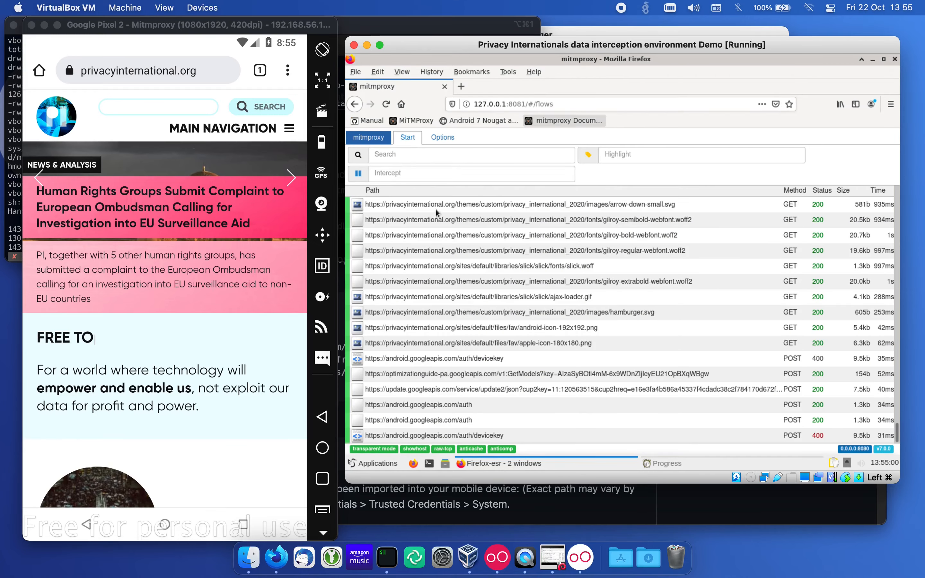
Return the Genymotion phone to its home screen and dismiss all recent apps, including Chrome, Wi-Fi, Files and Settings.
left_click(165, 530)
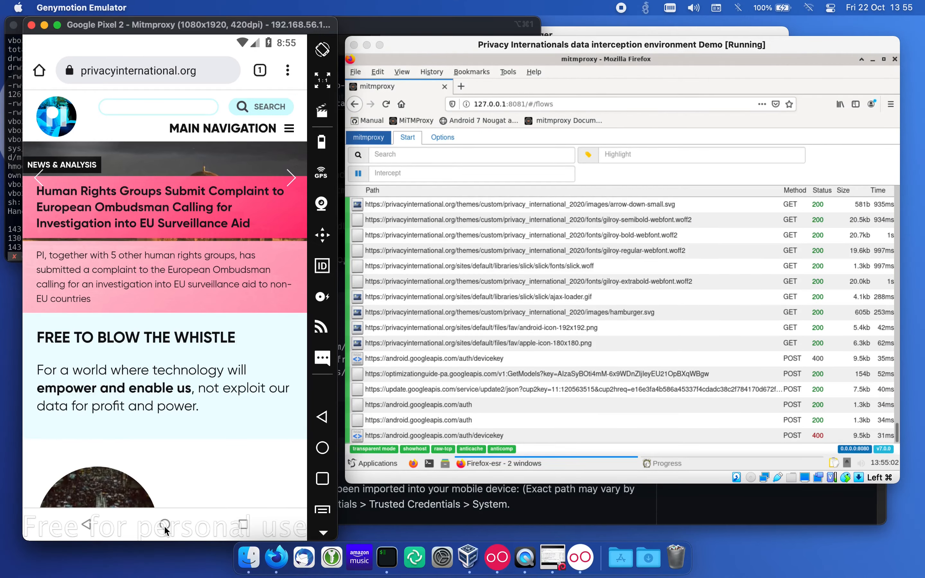
left_click(165, 530)
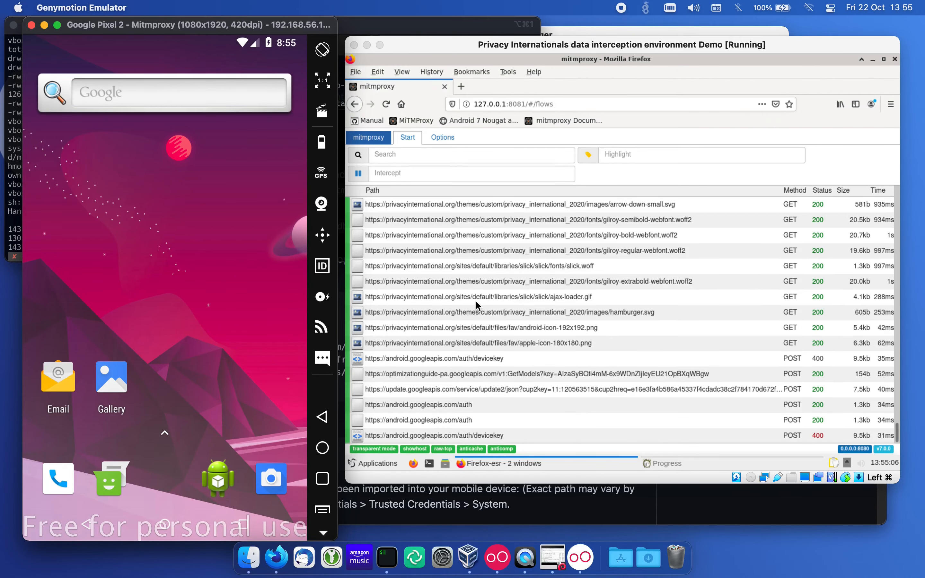
left_click(244, 525)
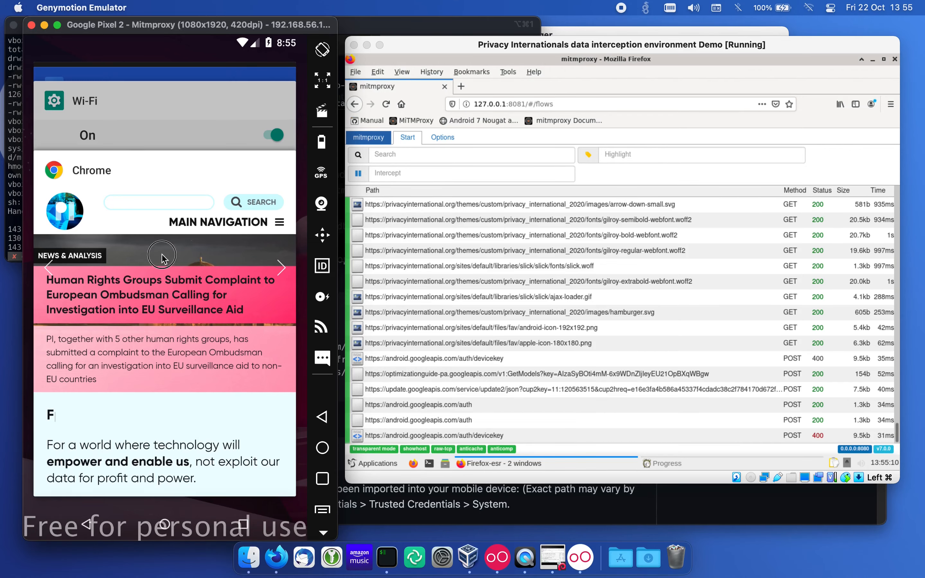
left_click(117, 153)
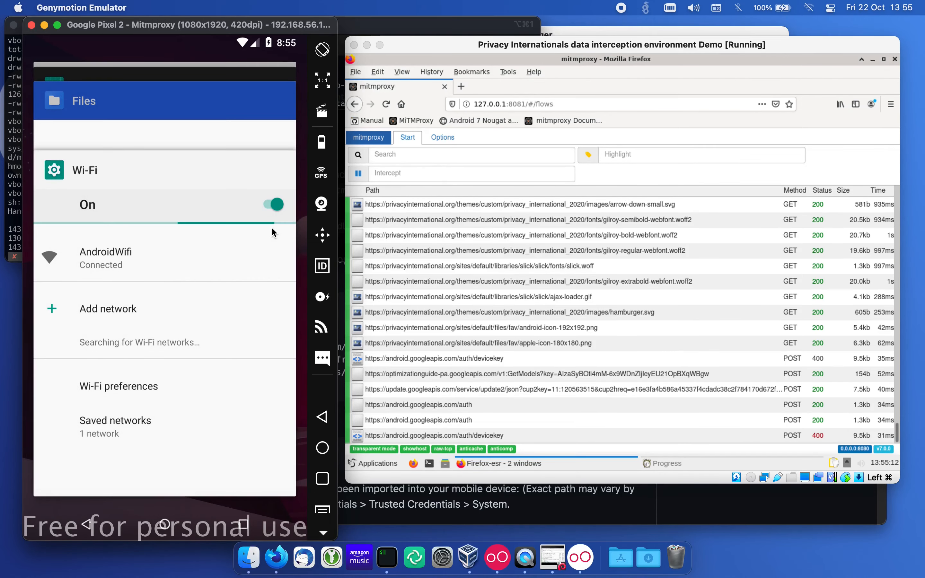
left_click_drag(125, 163, 230, 159)
left_click_drag(165, 197, 245, 193)
left_click_drag(134, 196, 356, 197)
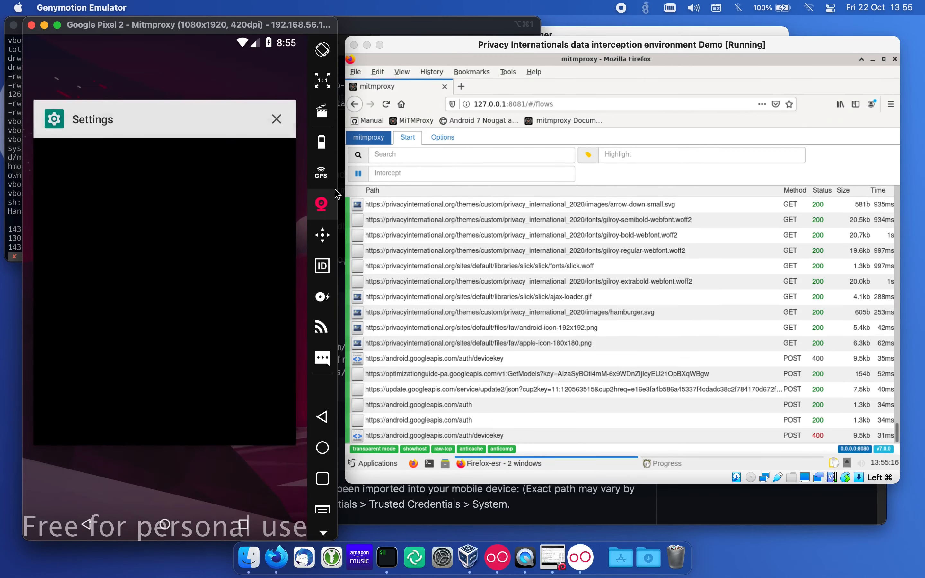
left_click_drag(128, 171, 245, 171)
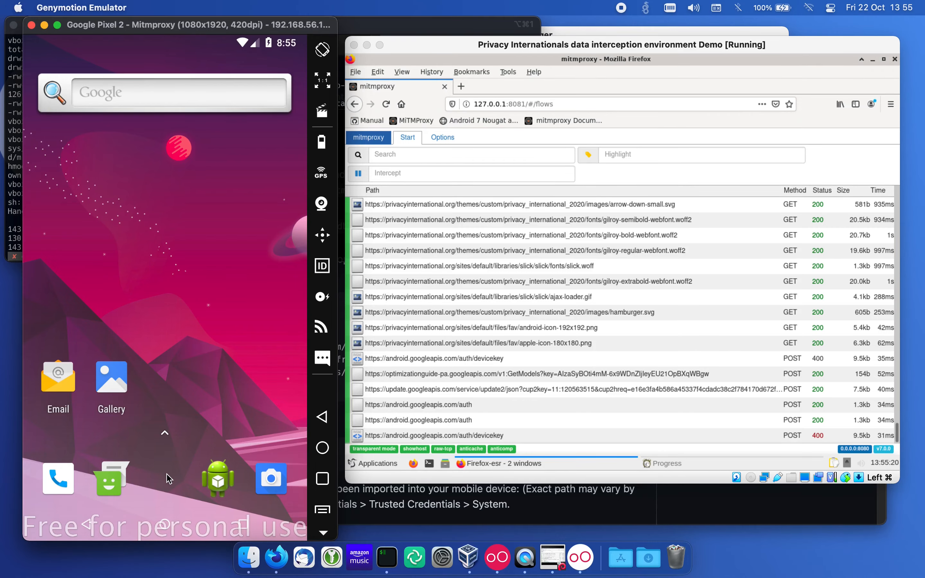
Search the phone's Settings for "certif" and open the list of trusted credentials.
left_click_drag(167, 478, 124, 261)
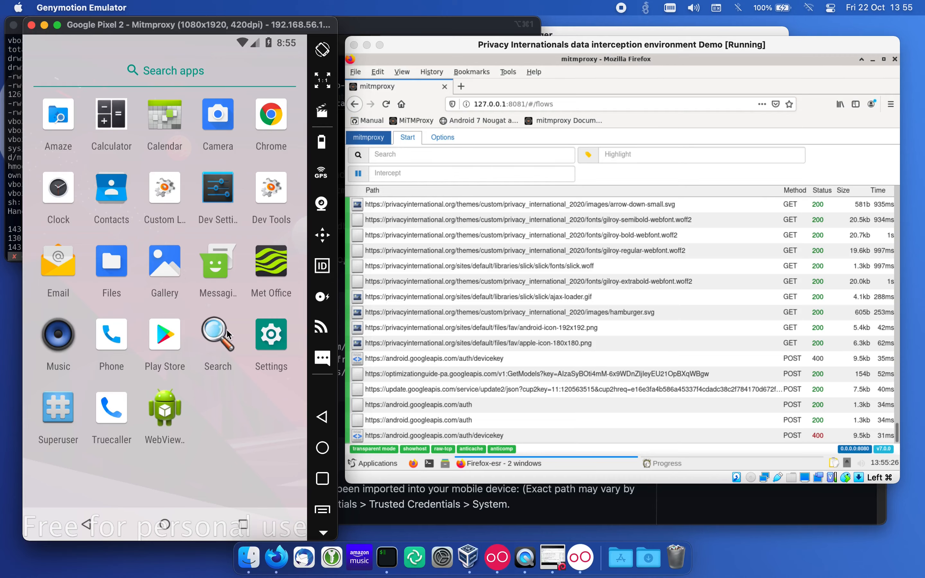
left_click(270, 332)
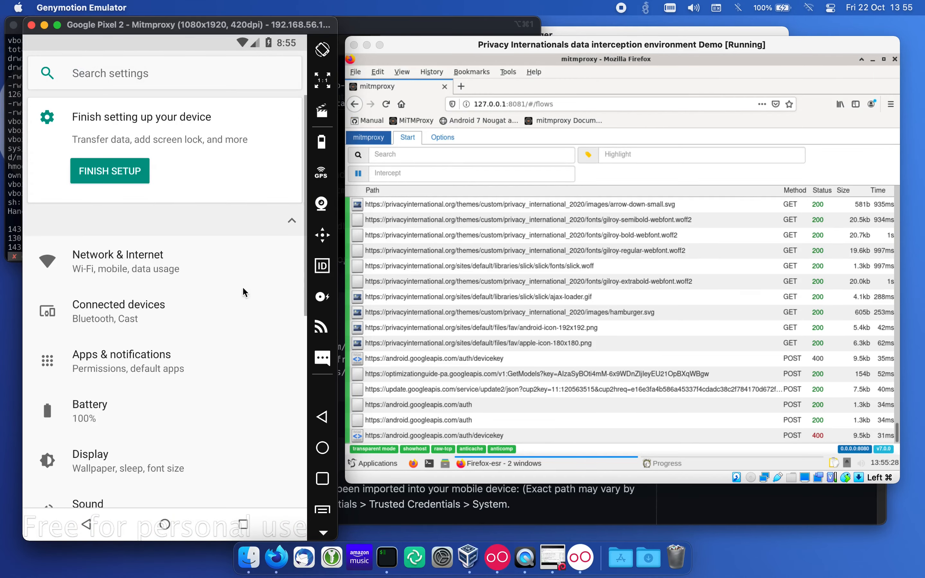
left_click(126, 81)
type("c")
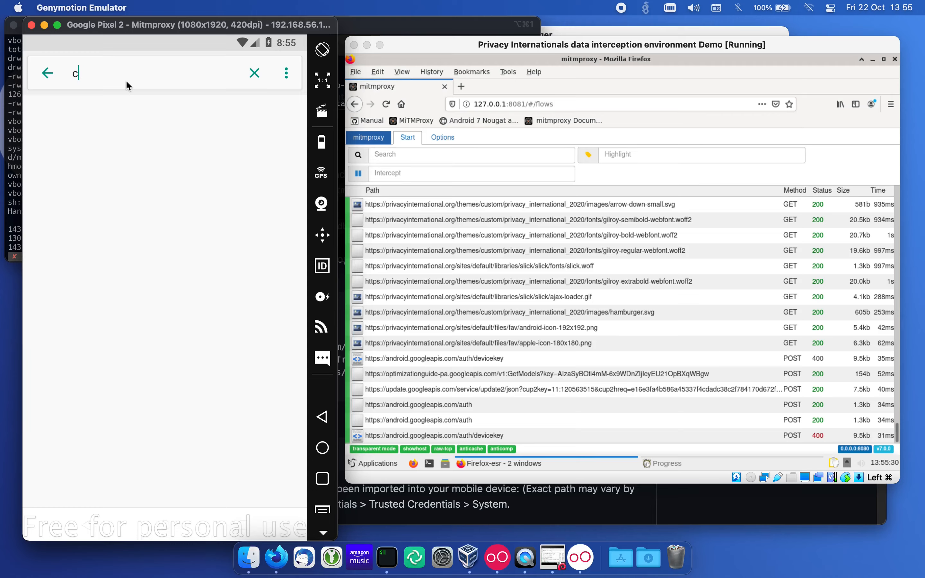
type("ertif")
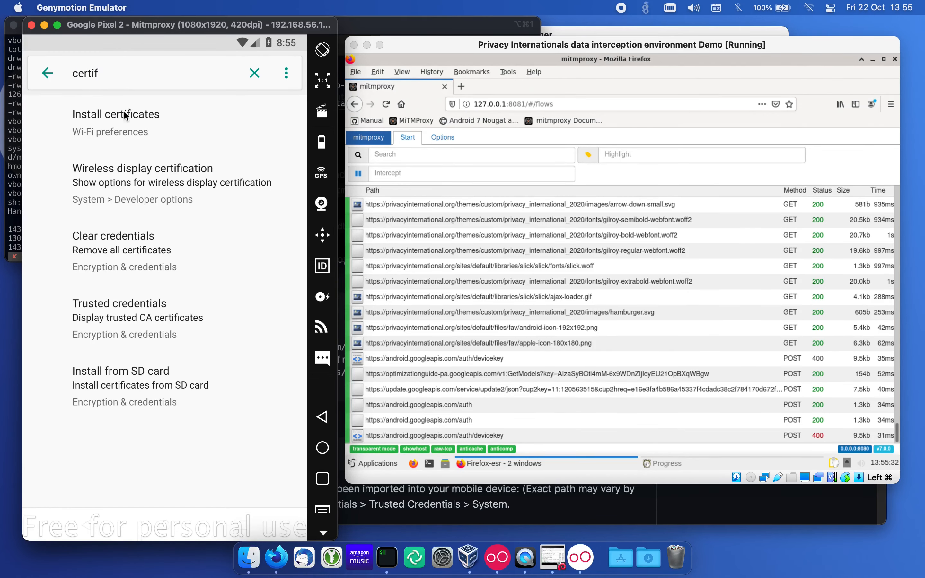
left_click(117, 300)
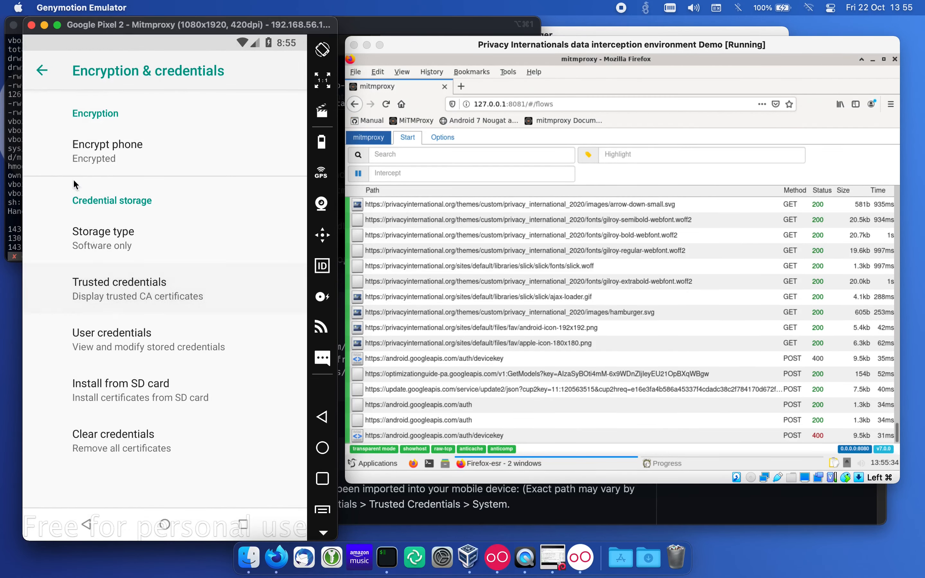
left_click(137, 284)
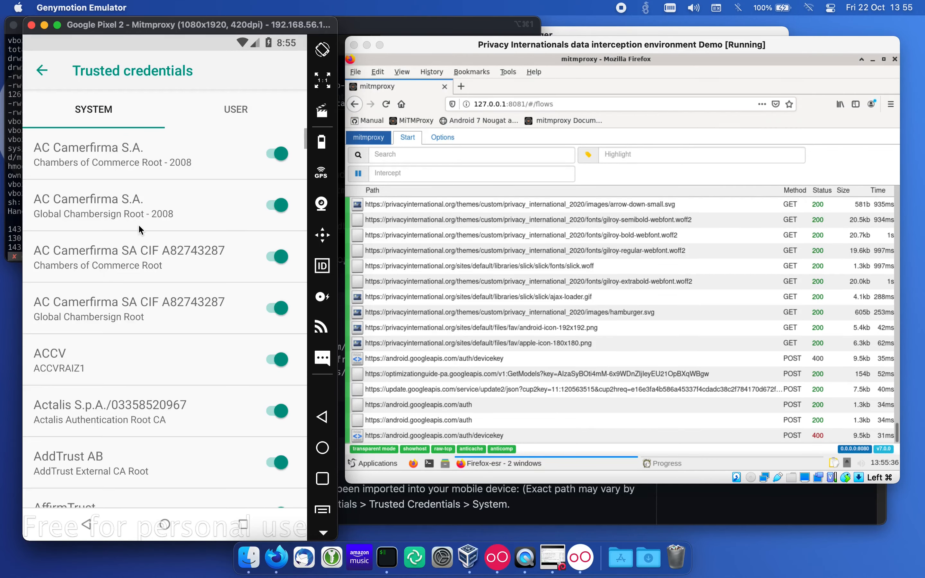
Look through the phone's system trusted credentials for the mitmproxy certificate, and return to the home screen.
scroll(139, 224, "down", 5)
scroll(139, 224, "down", 15)
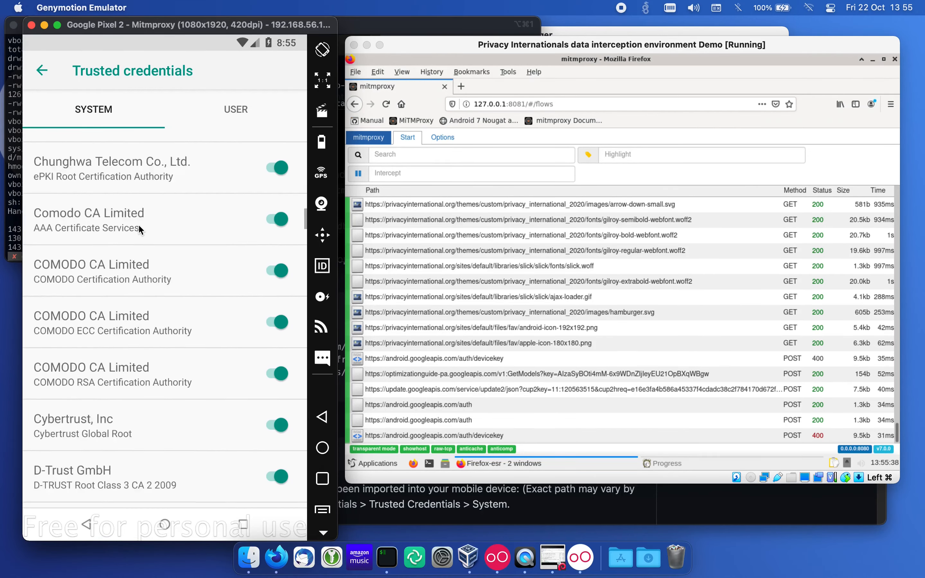
scroll(139, 225, "down", 15)
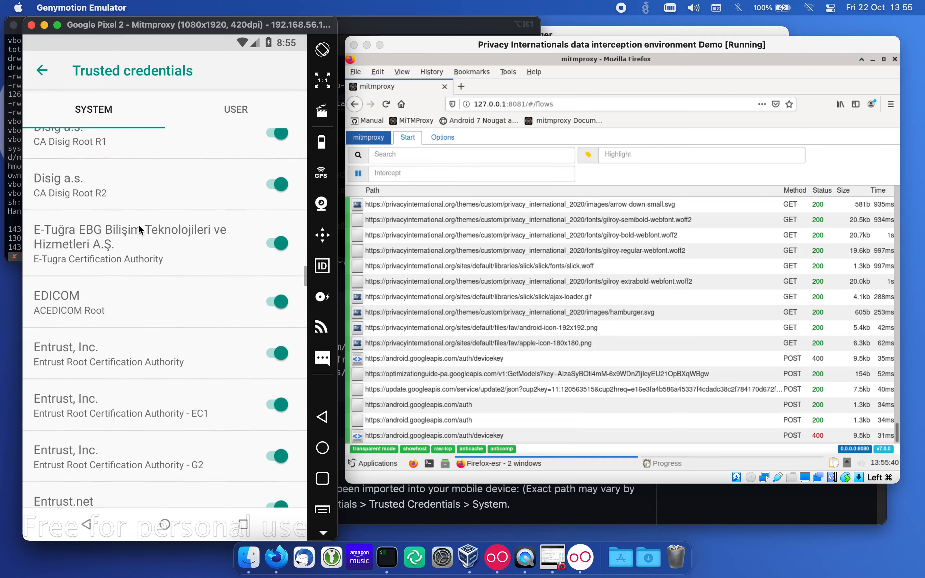
scroll(138, 224, "down", 15)
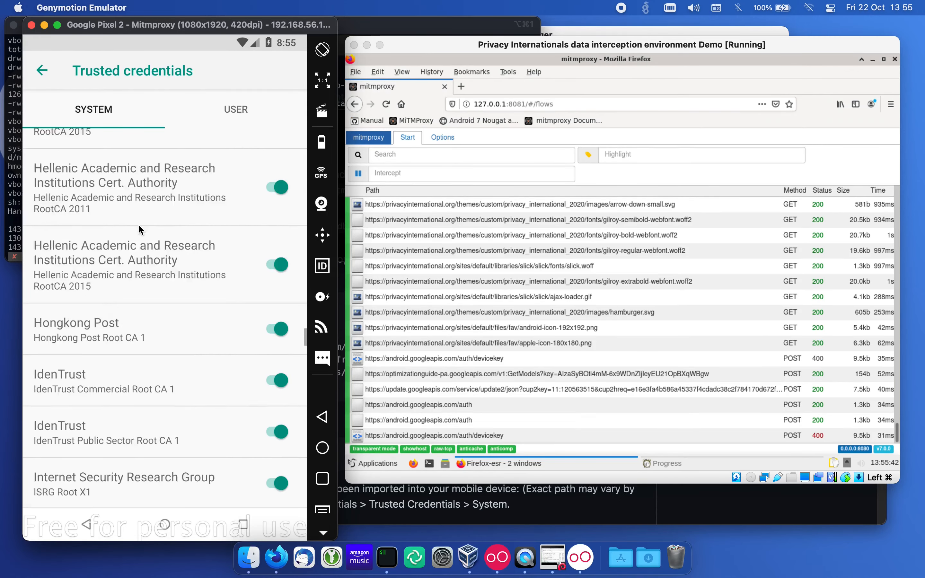
scroll(138, 224, "down", 8)
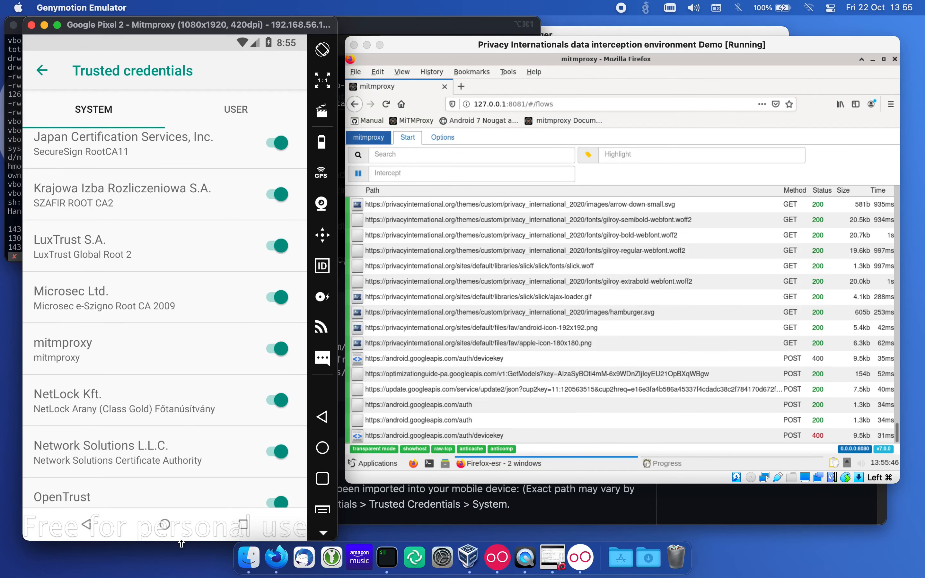
left_click(162, 526)
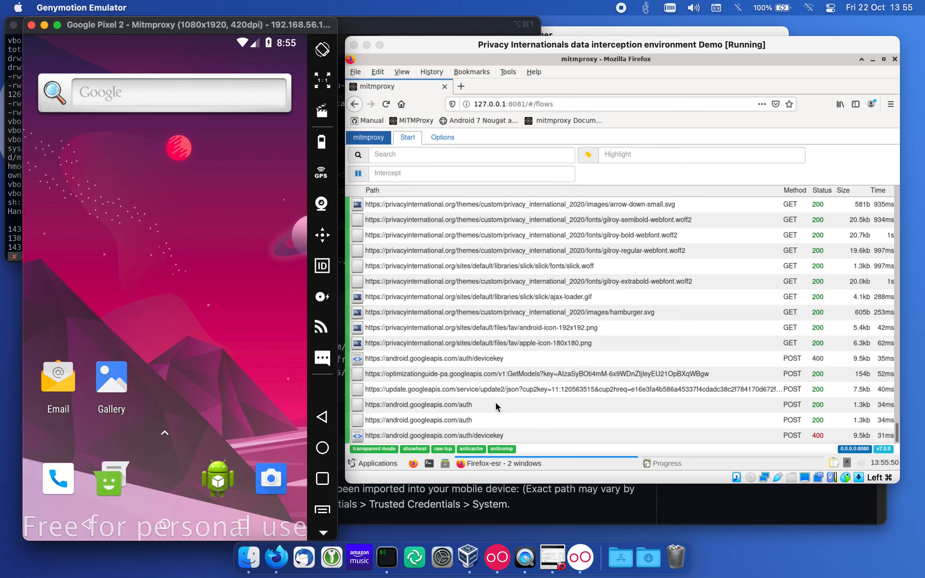
Stop the running mitmproxy session in the VM, start mitmproxy again and reload its flow list in Firefox.
left_click(676, 463)
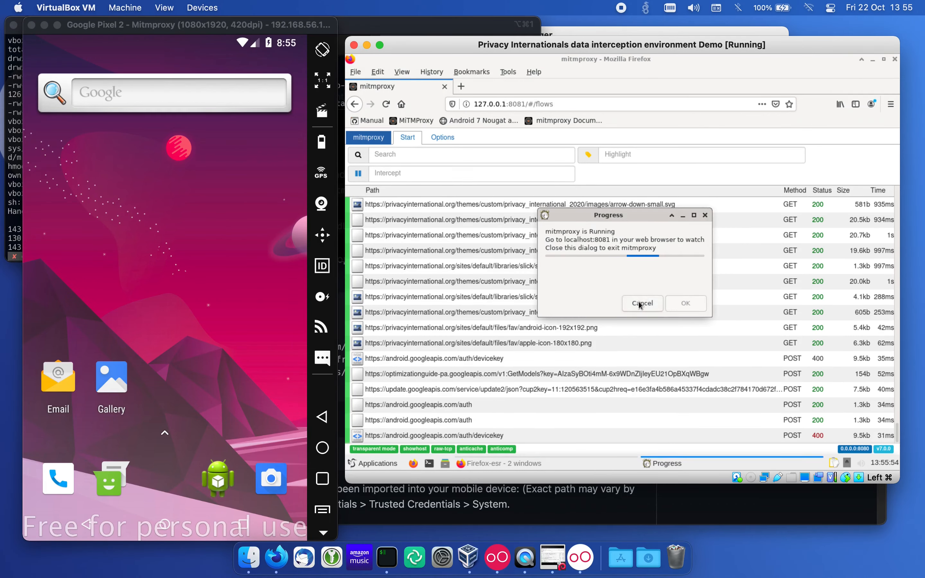
left_click(642, 303)
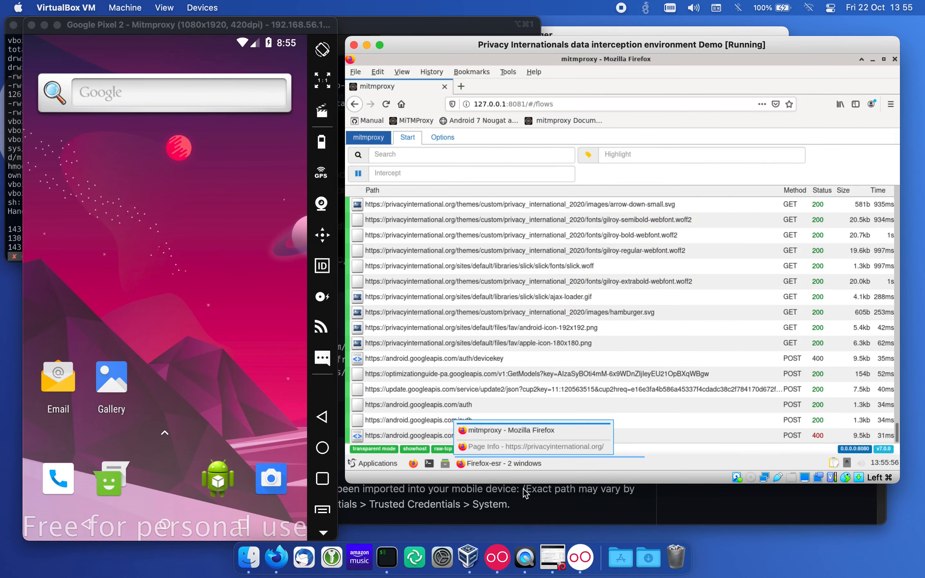
double_click(553, 229)
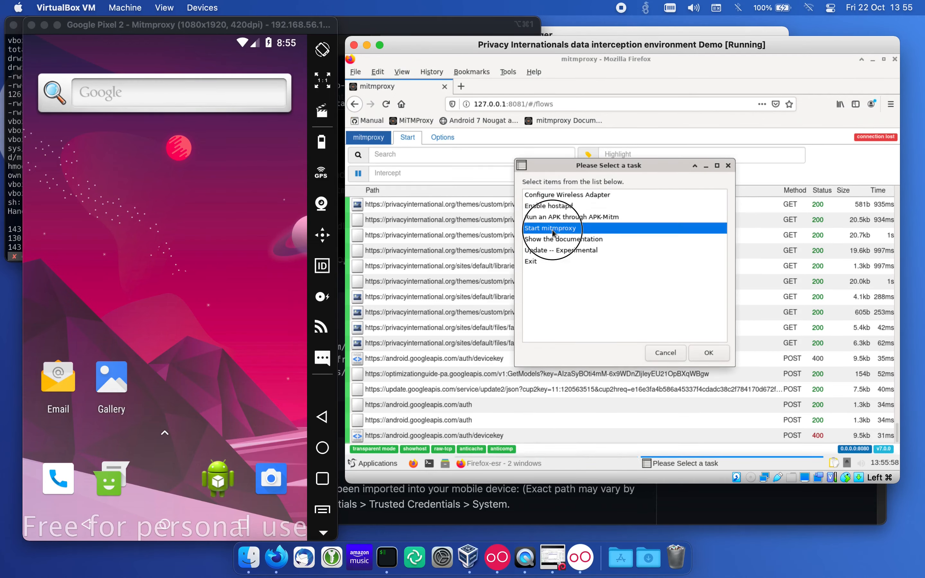
left_click(410, 121)
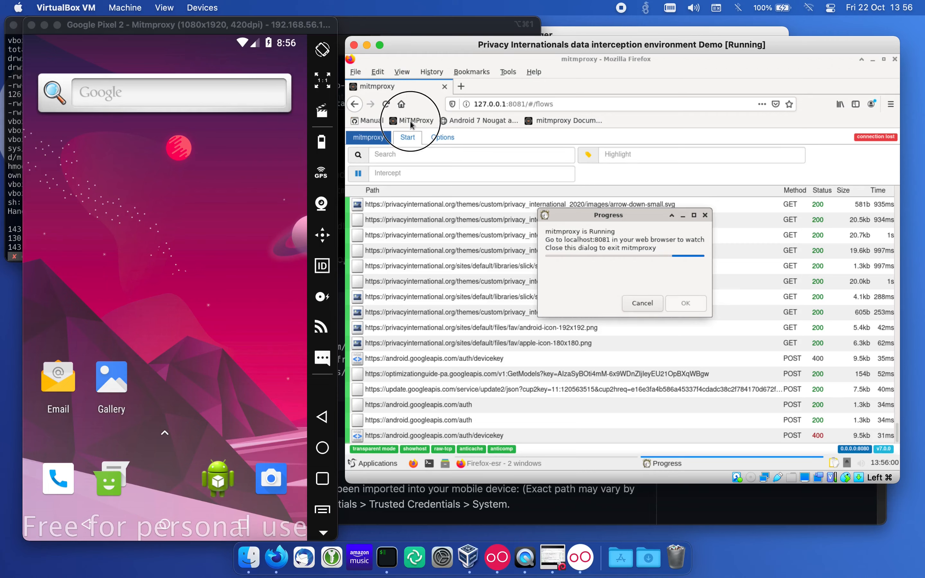
left_click(409, 123)
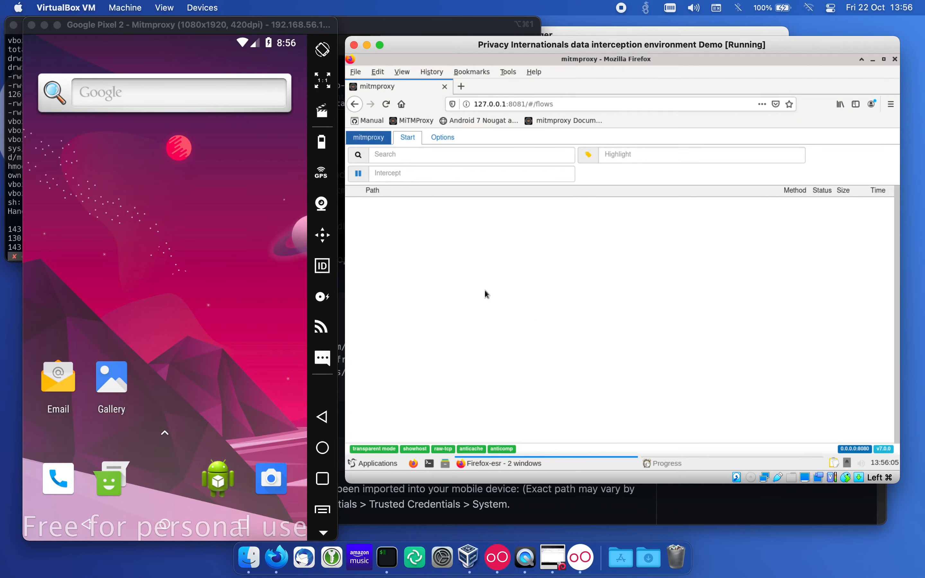
Launch the Met Office app on the Genymotion phone from the app drawer.
left_click(211, 270)
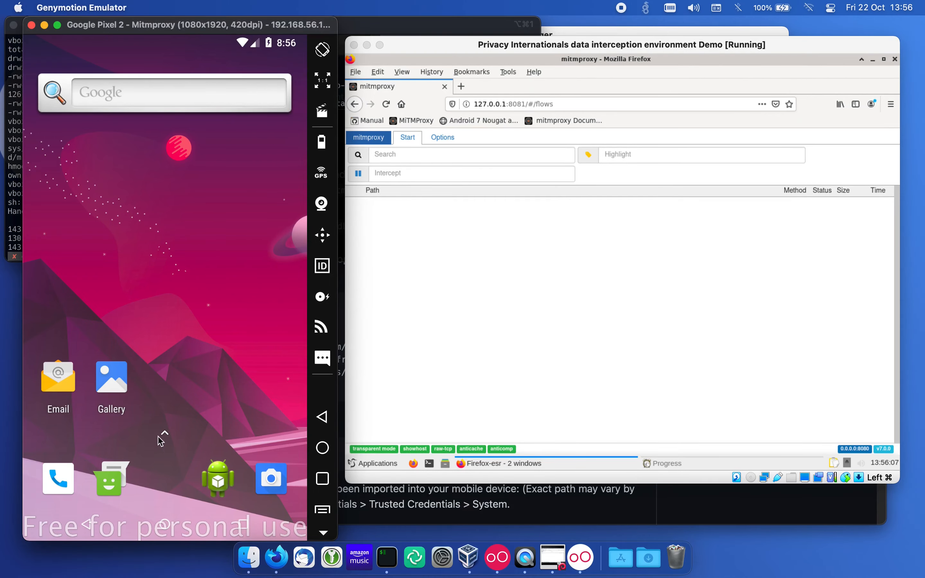
left_click_drag(170, 475, 148, 231)
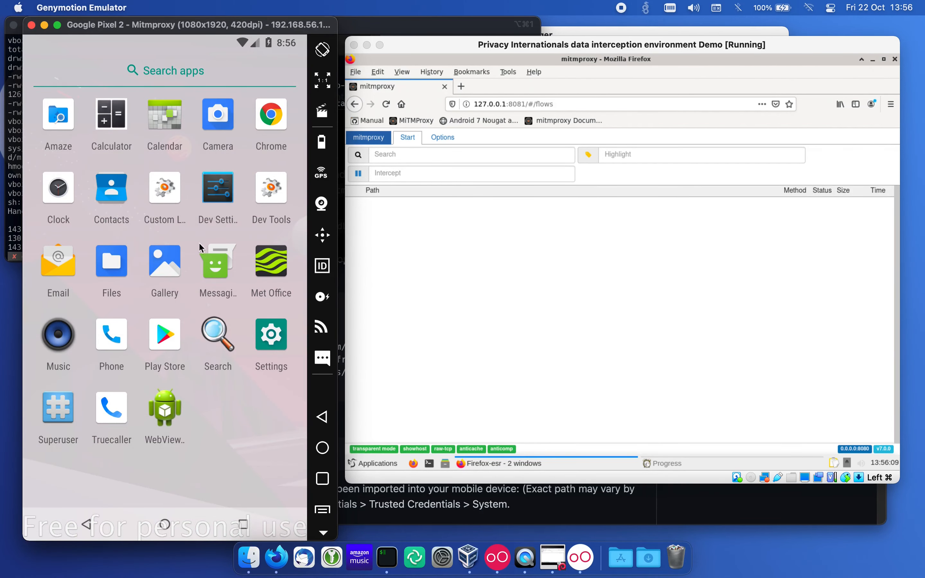
left_click(270, 261)
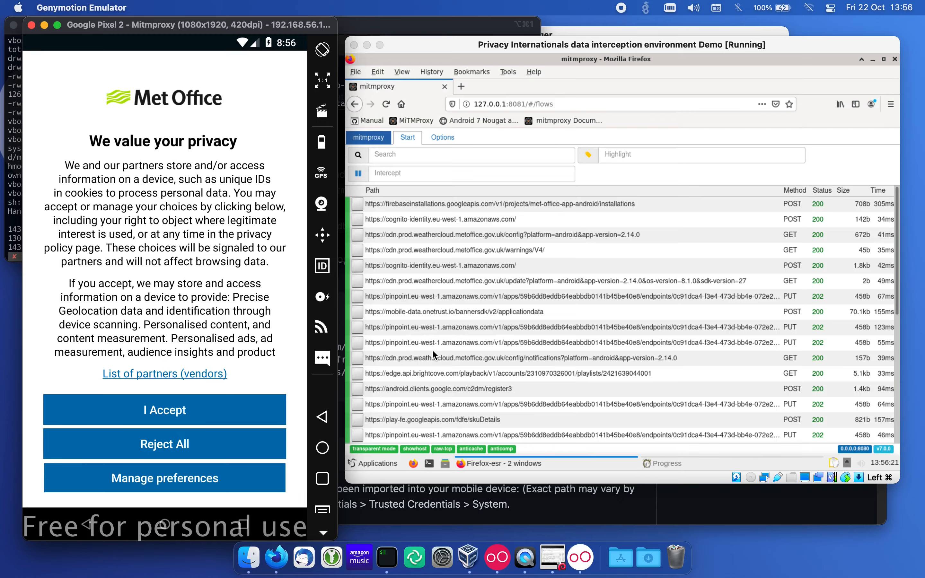
Inspect the request and response of the first cognito-identity flow, and the response of the firebaseinstallations flow in mitmproxy.
left_click(438, 220)
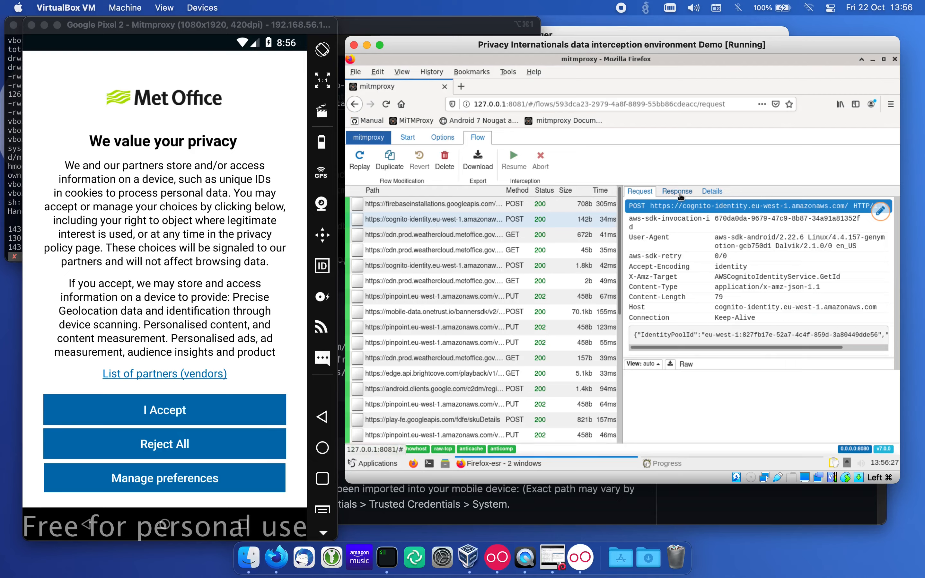
left_click(681, 196)
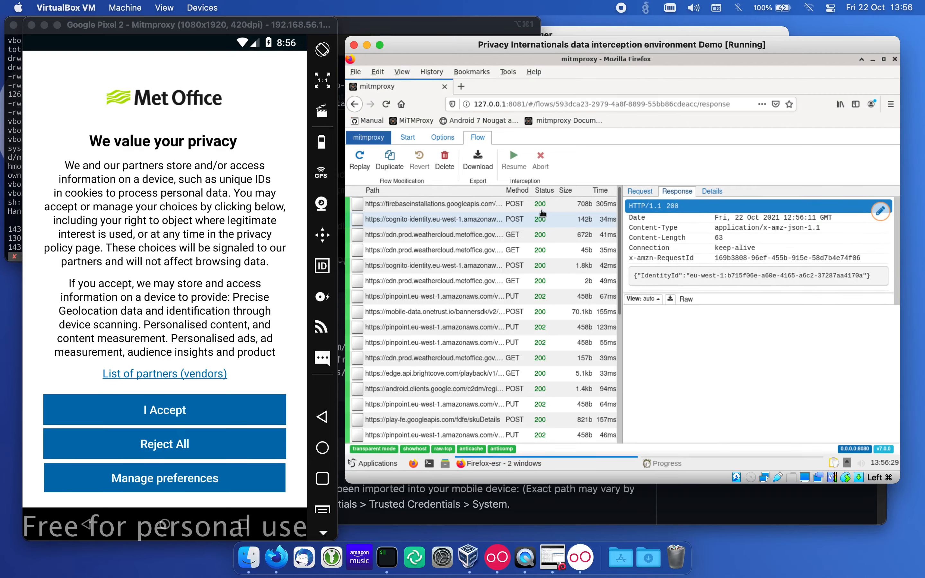
left_click(528, 208)
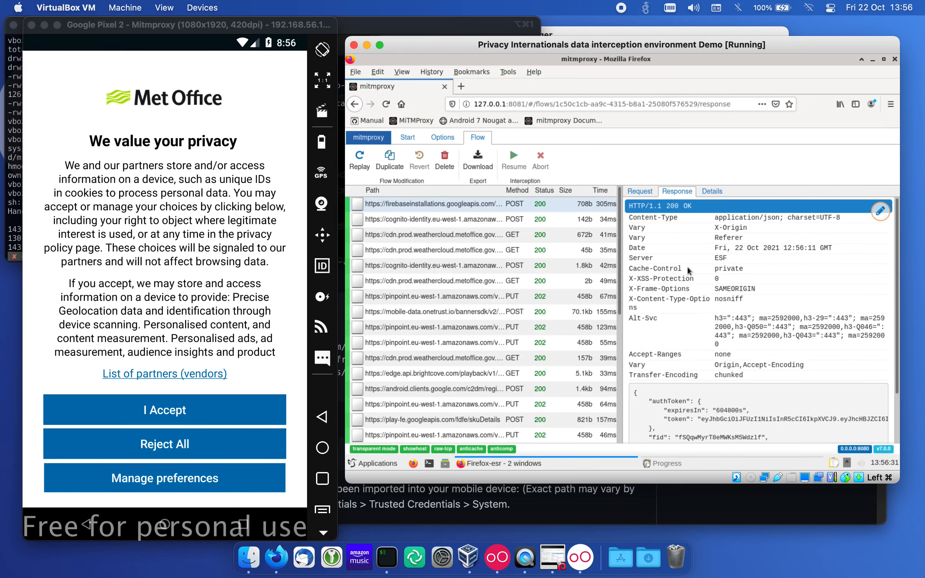
scroll(688, 270, "down", 3)
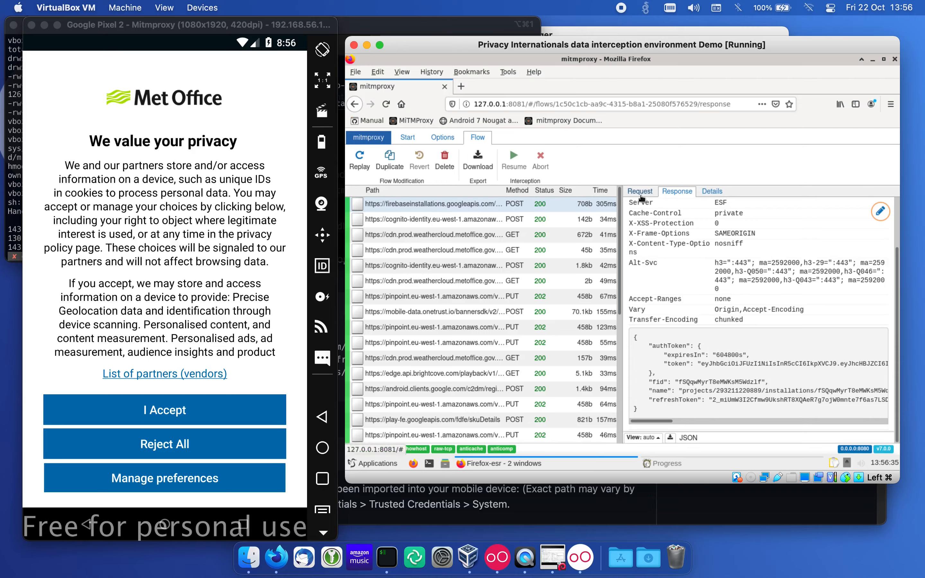
Inspect the request headers and JSON body of the firebaseinstallations flow in mitmproxy.
left_click(640, 191)
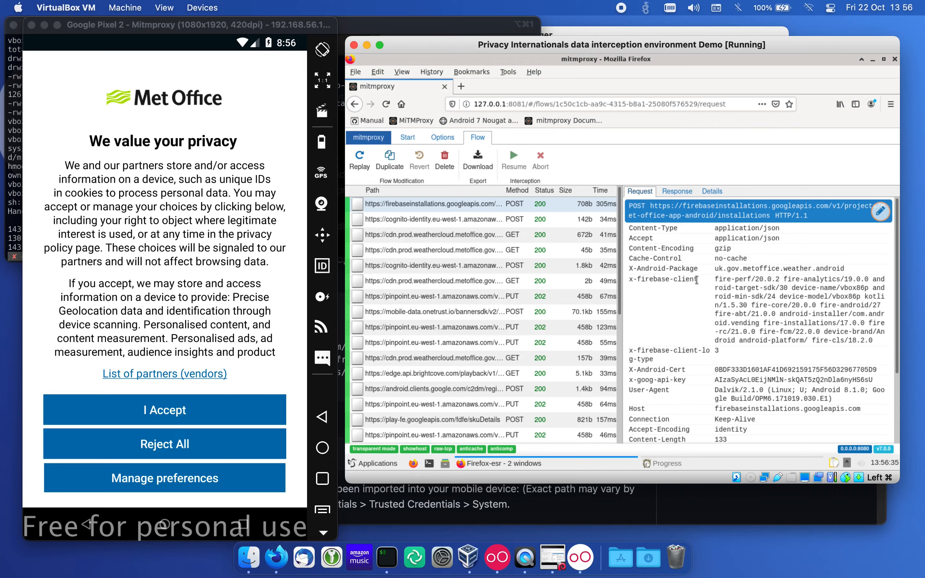
scroll(697, 280, "down", 4)
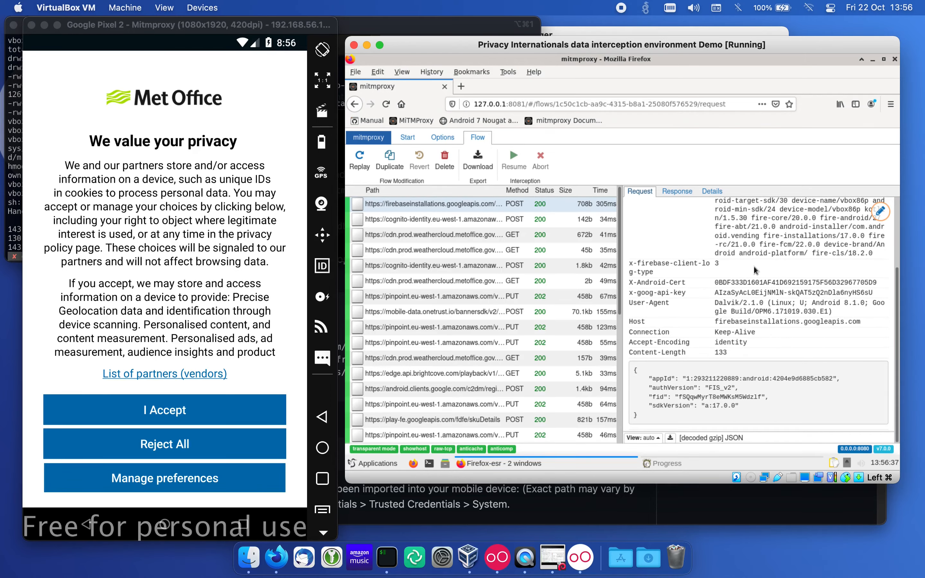
scroll(766, 344, "up", 1)
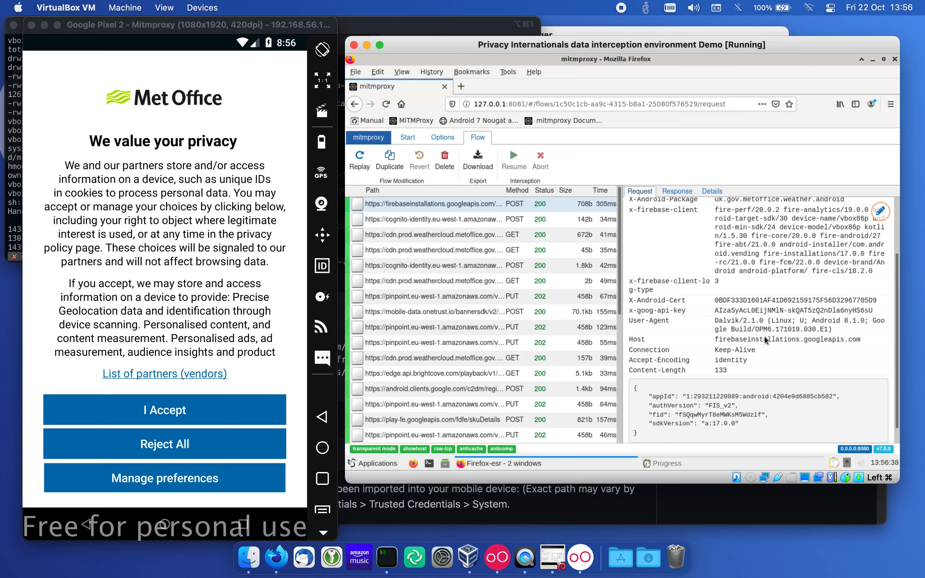
scroll(765, 333, "up", 1)
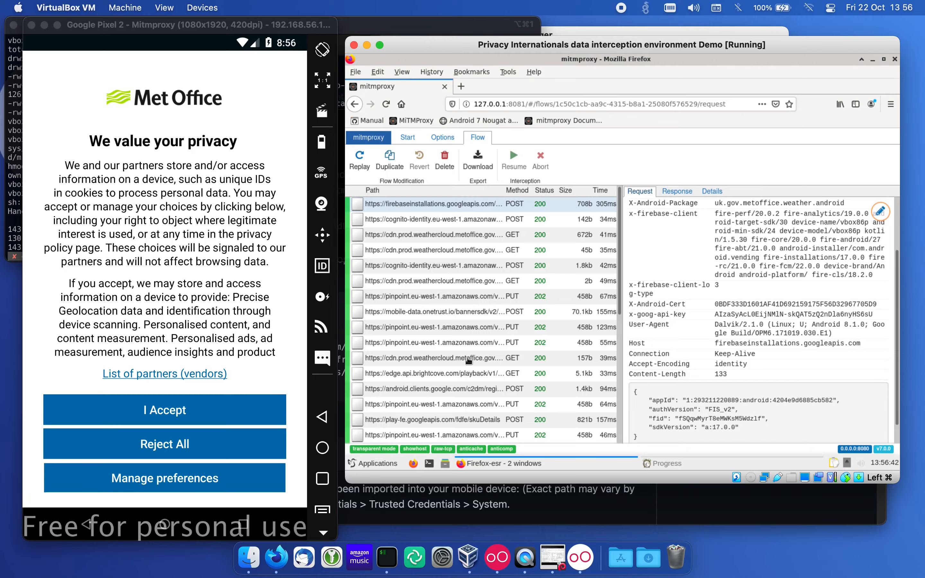
Find the cdn-ukwest.onetrust.com logo flow in the mitmproxy list and examine its request and its response down to the image preview.
scroll(468, 361, "down", 5)
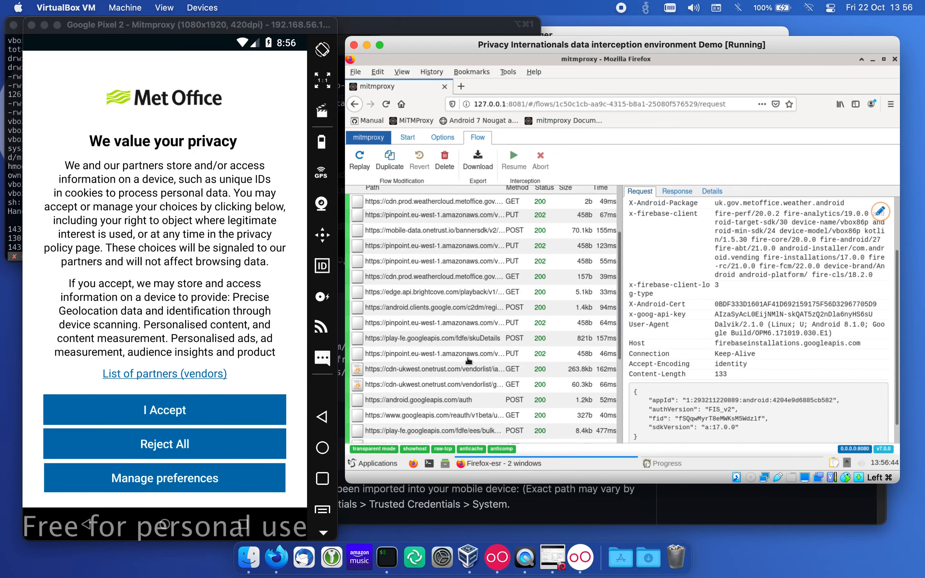
scroll(468, 361, "down", 6)
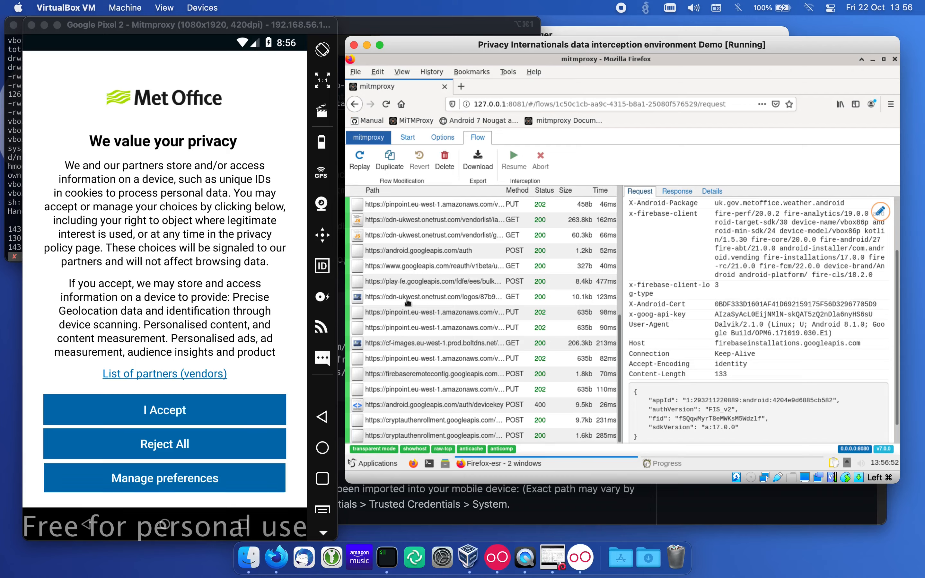
left_click(407, 303)
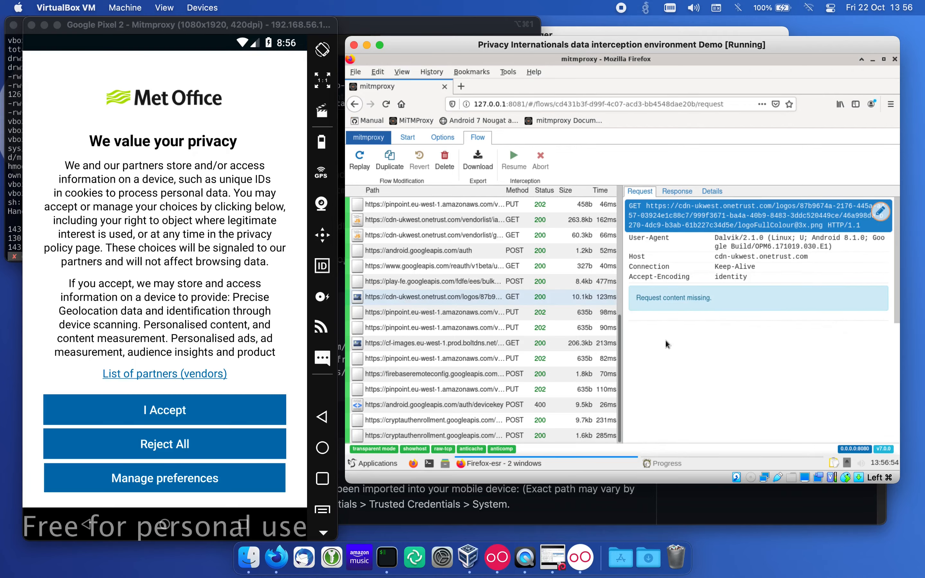
left_click(679, 193)
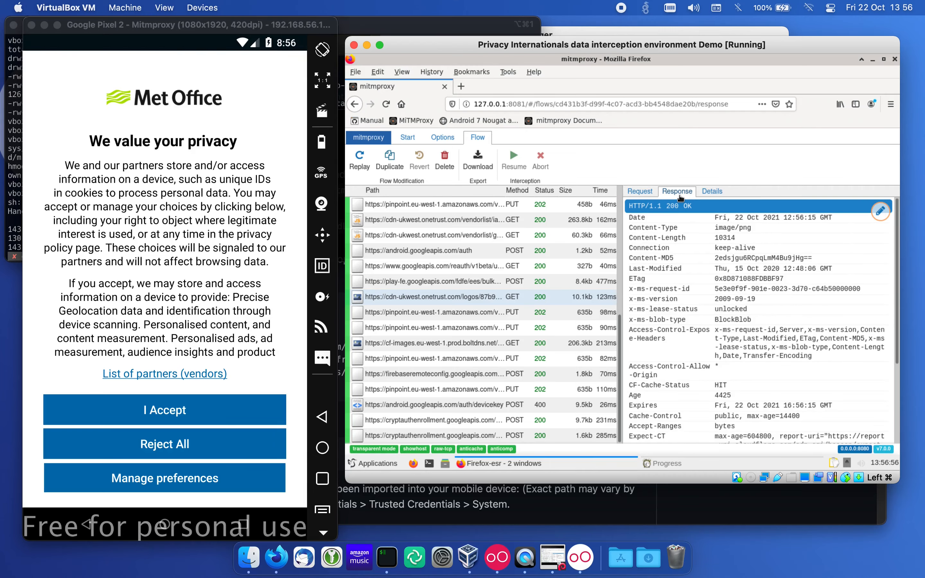
scroll(717, 312, "down", 5)
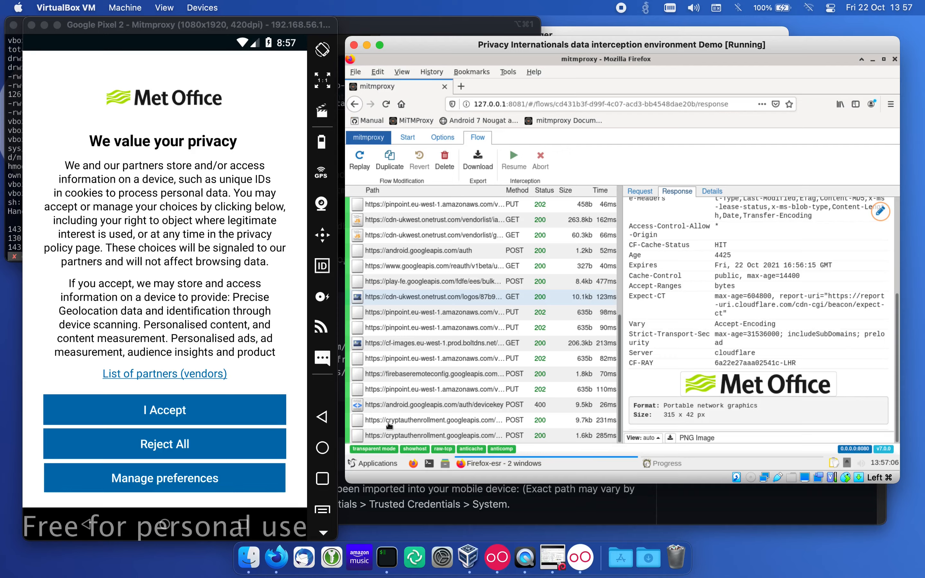
Accept the Met Office app's privacy terms, close the location notice, deny location access and decline the location permission reminder.
left_click(142, 339)
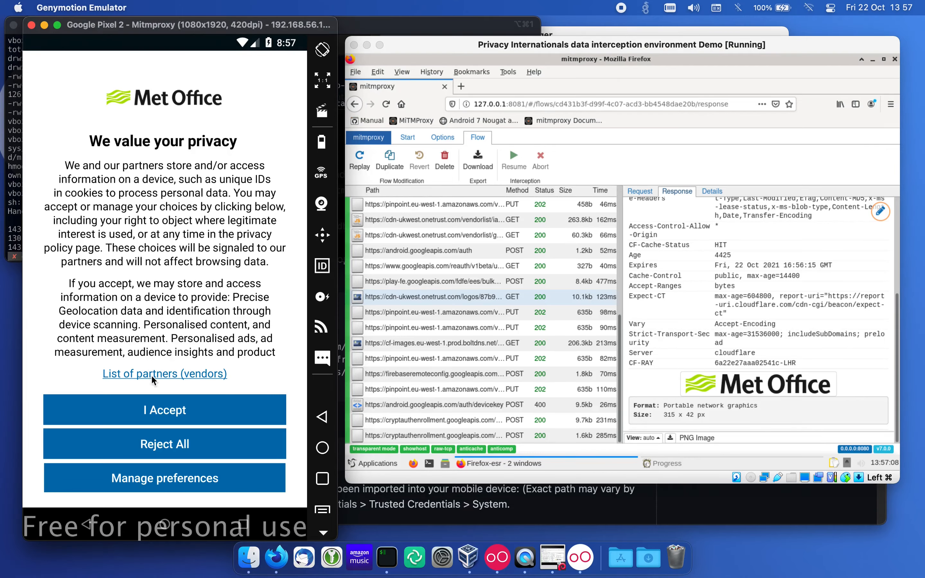
left_click(167, 410)
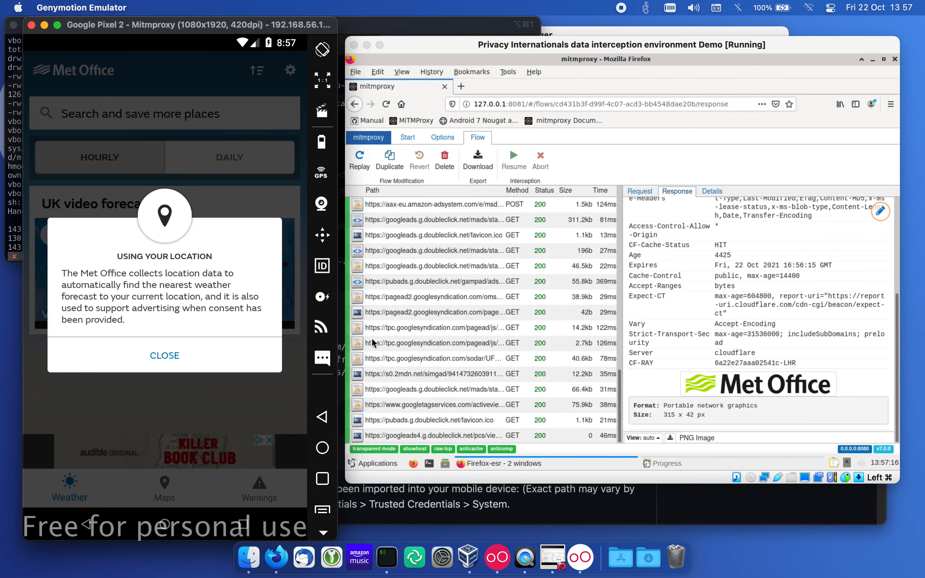
left_click(163, 355)
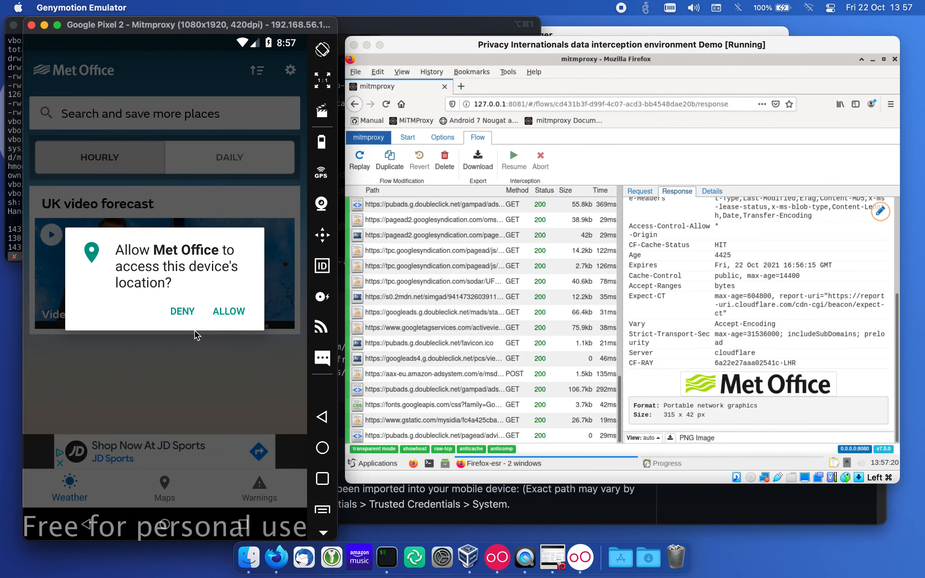
left_click(187, 311)
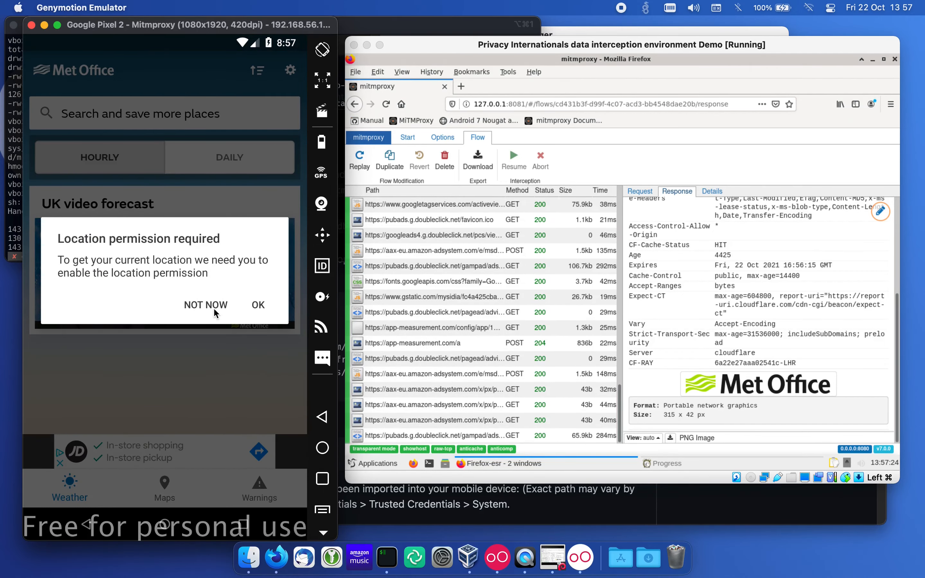
left_click(216, 311)
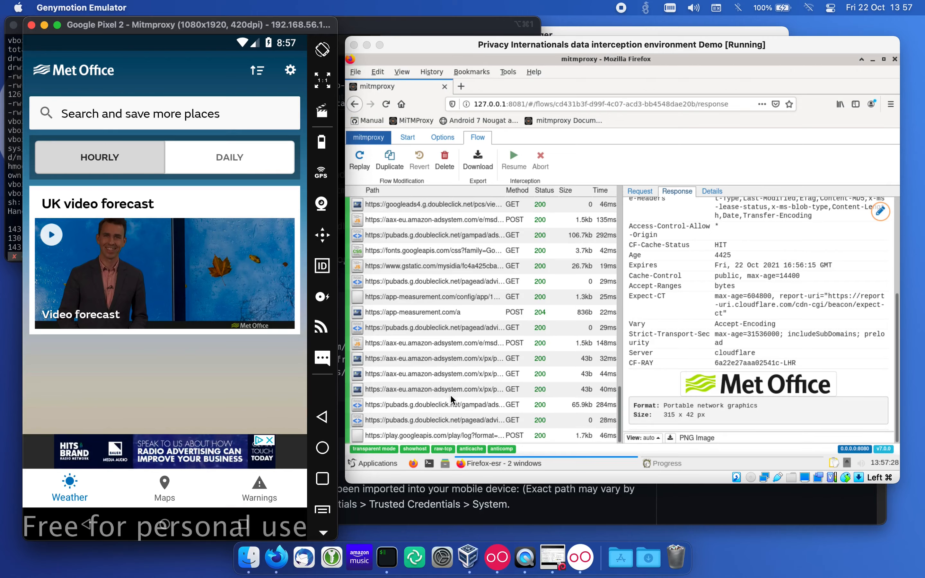
Find the firebase-settings.crashlytics.com flow in the mitmproxy list and read through its response headers and JSON body.
scroll(451, 400, "up", 3)
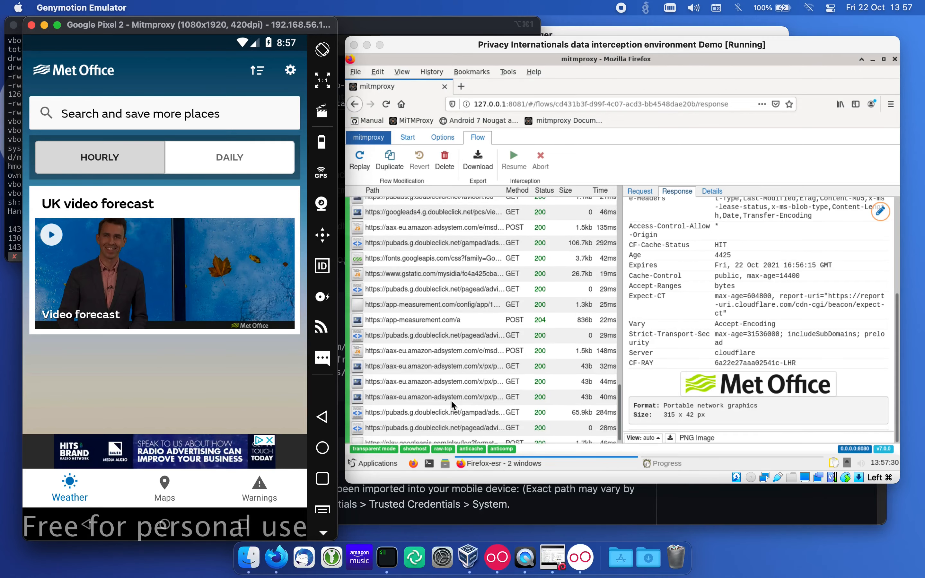
scroll(451, 400, "up", 8)
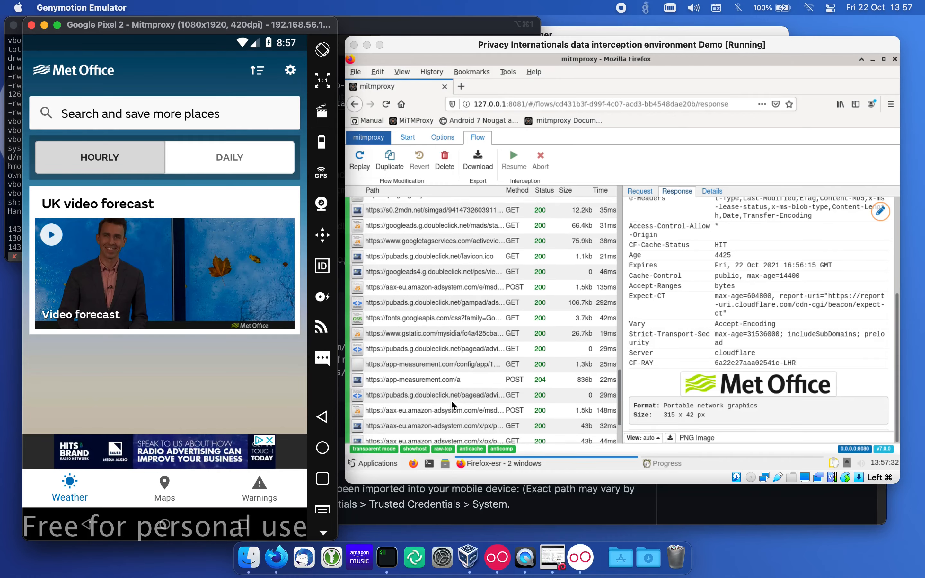
scroll(451, 400, "up", 7)
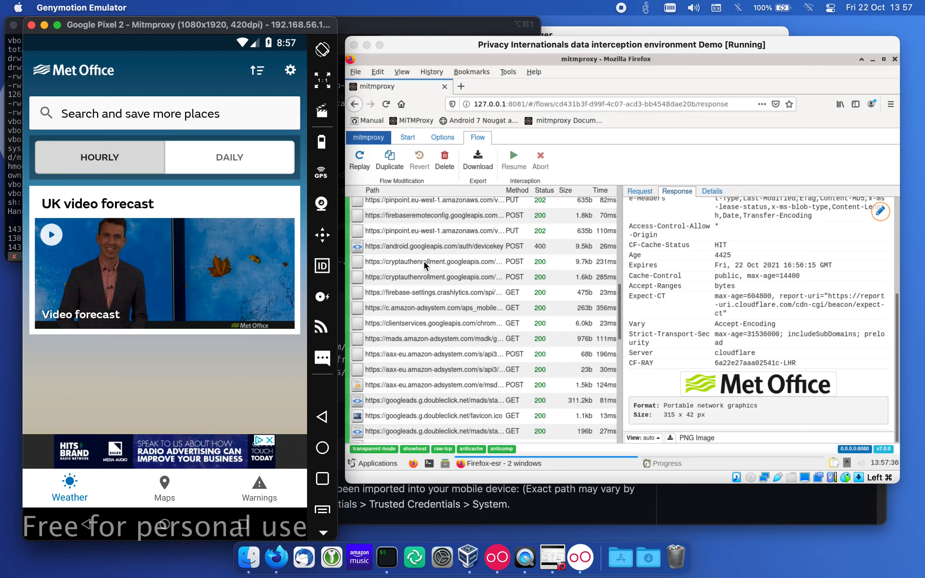
left_click(431, 294)
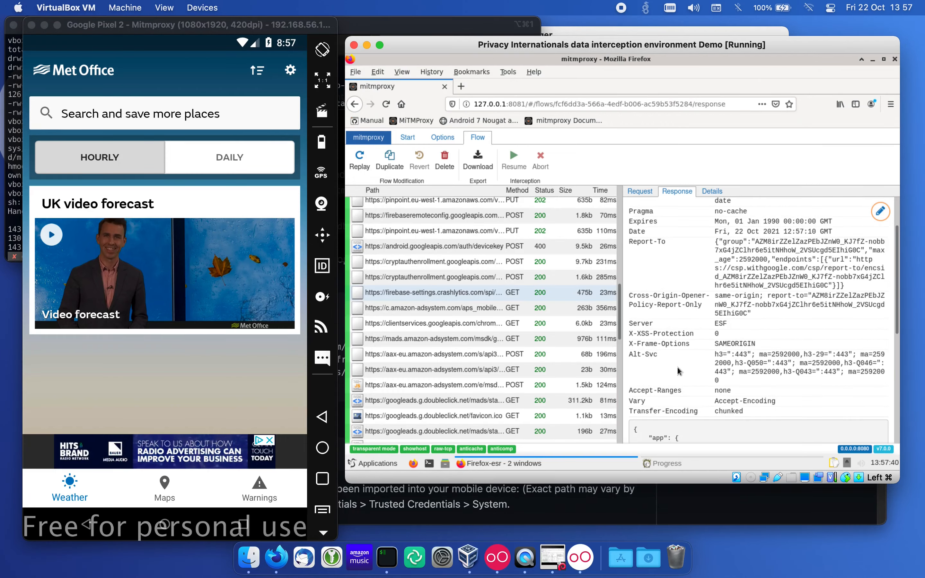
scroll(678, 368, "down", 3)
scroll(678, 368, "down", 3)
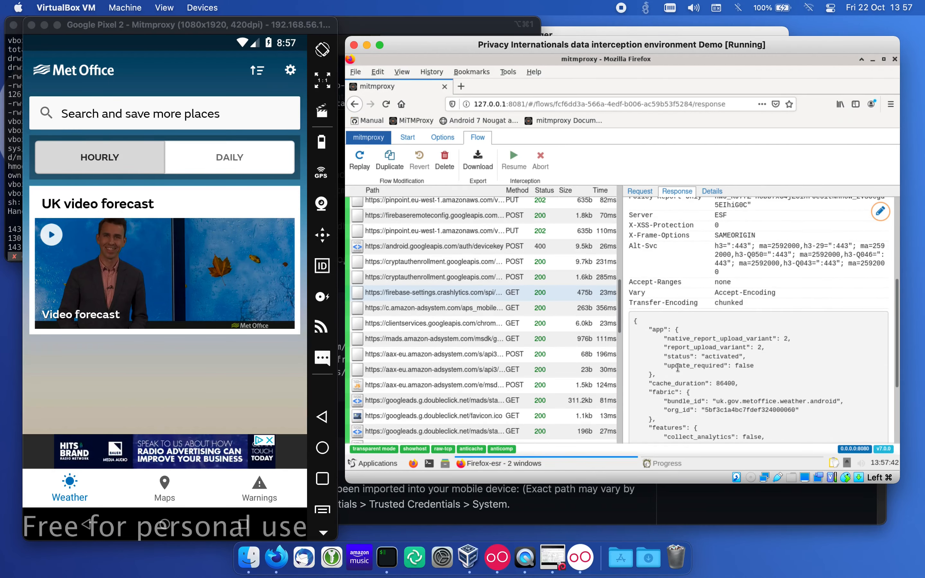
scroll(677, 368, "down", 3)
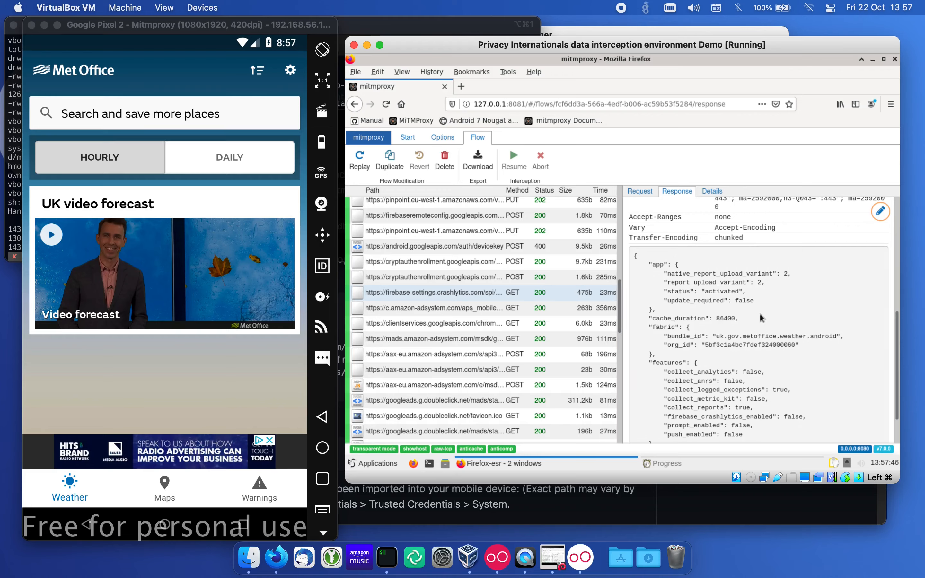
scroll(758, 327, "down", 2)
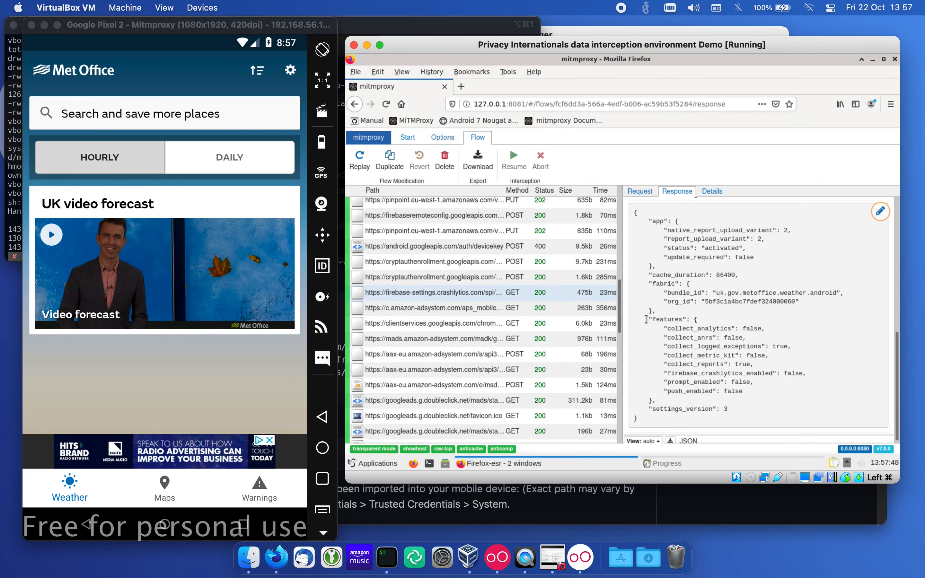
Examine the features block of the crashlytics response and the headers of that flow's request.
left_click_drag(647, 317, 784, 394)
left_click(782, 398)
scroll(783, 398, "down", 1)
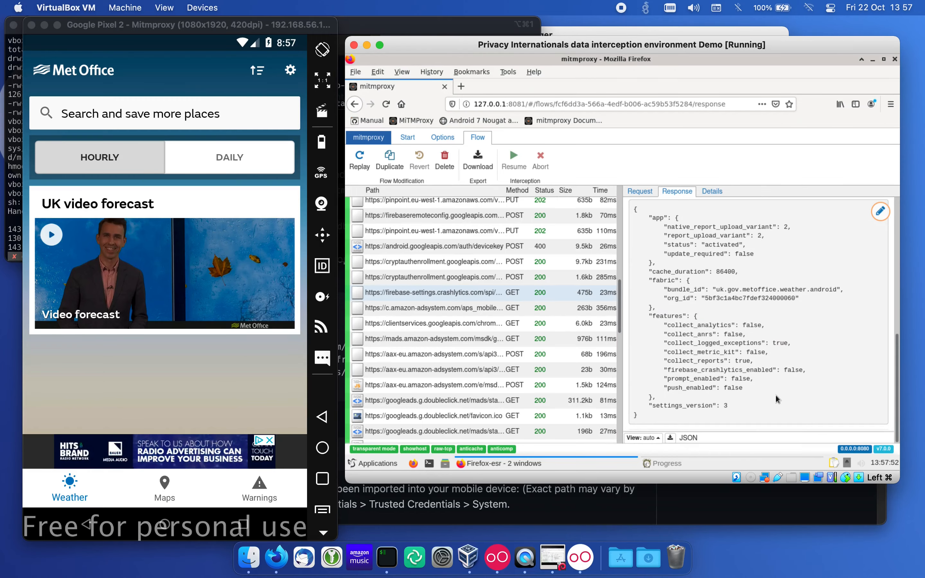
left_click(649, 195)
scroll(700, 322, "down", 3)
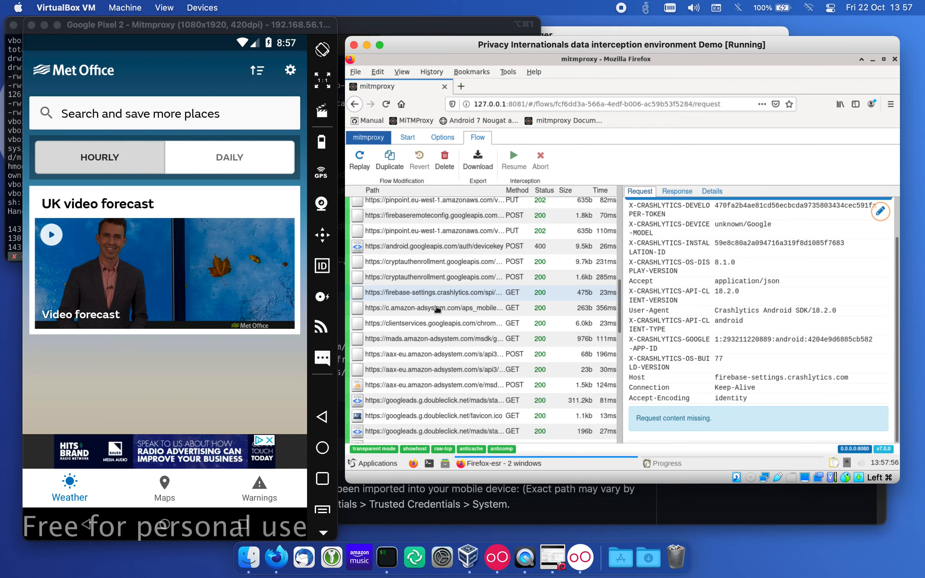
left_click(241, 529)
left_click(243, 527)
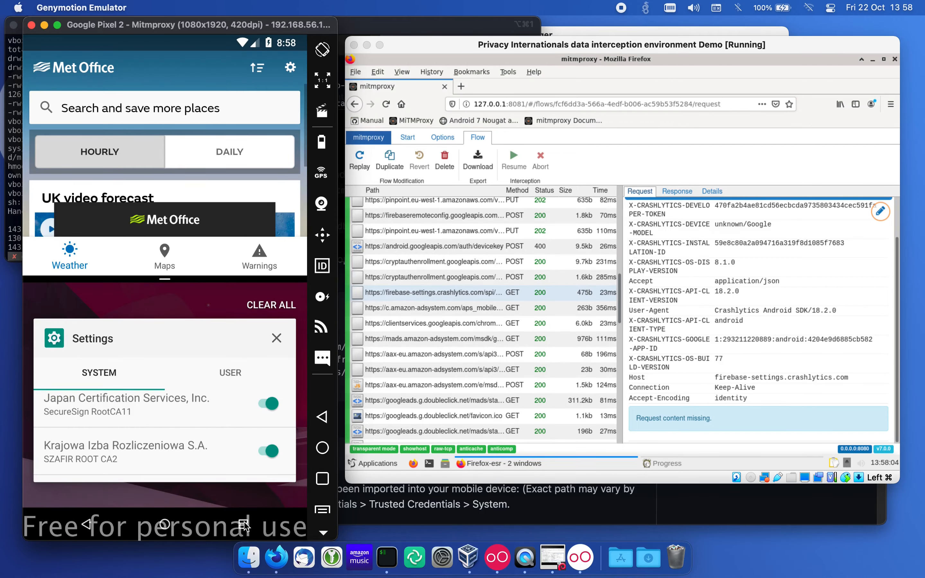
left_click(244, 526)
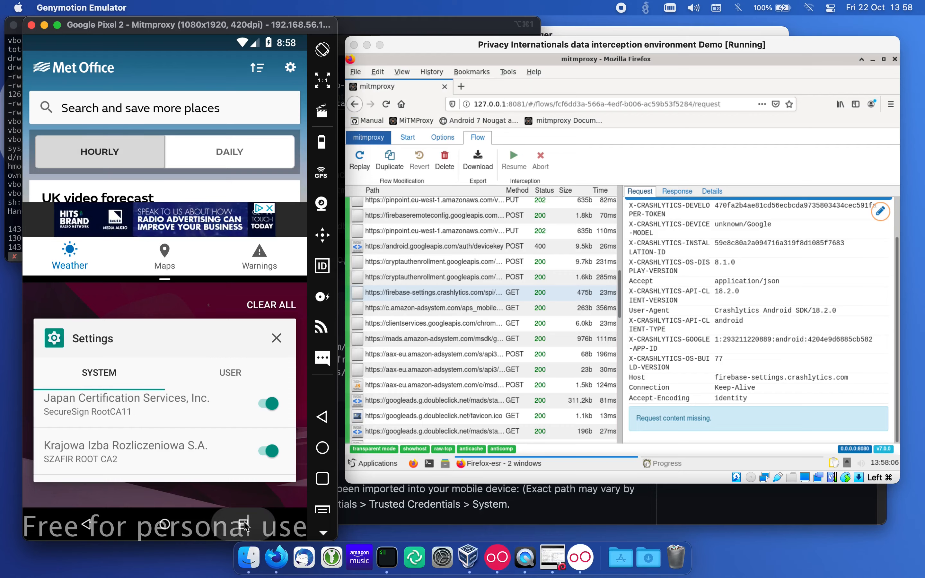
left_click(244, 527)
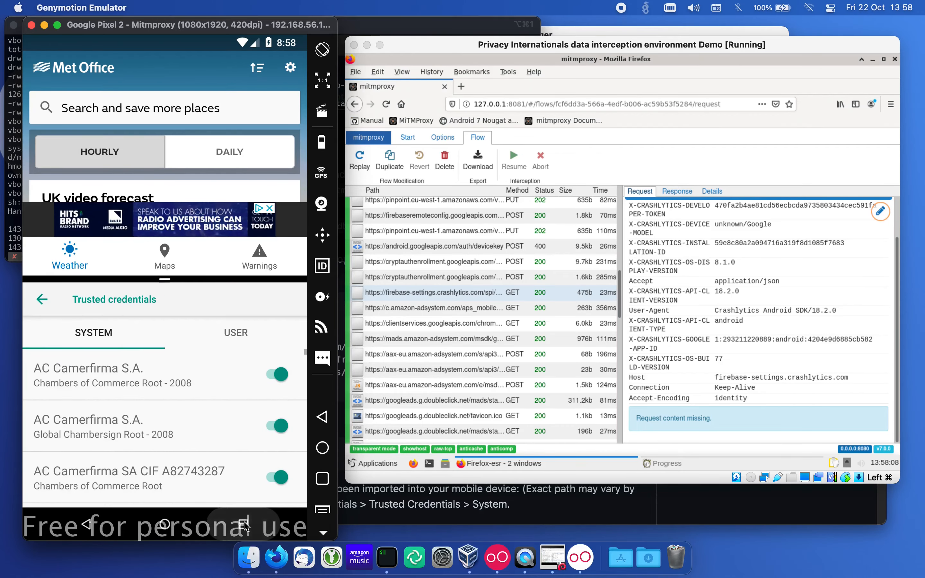
left_click(244, 526)
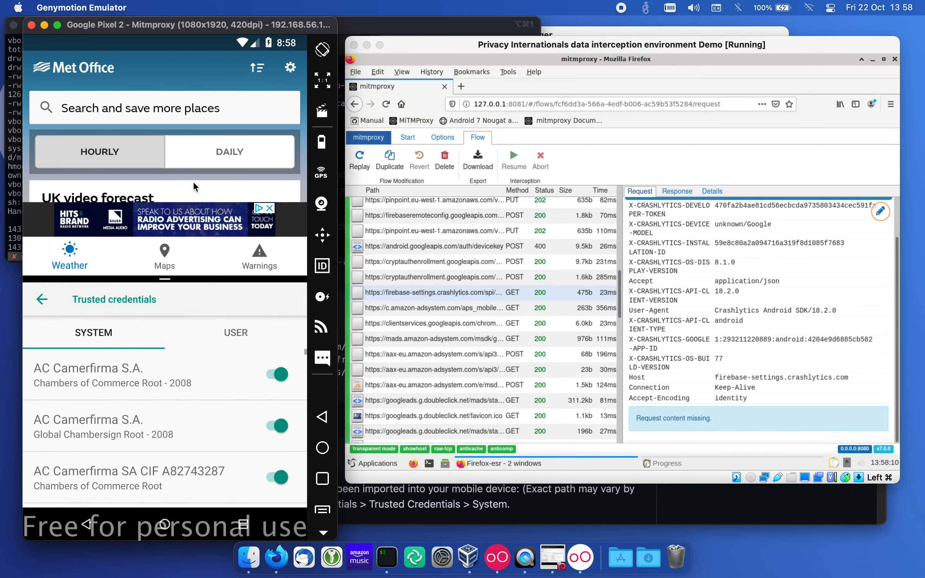
left_click(166, 526)
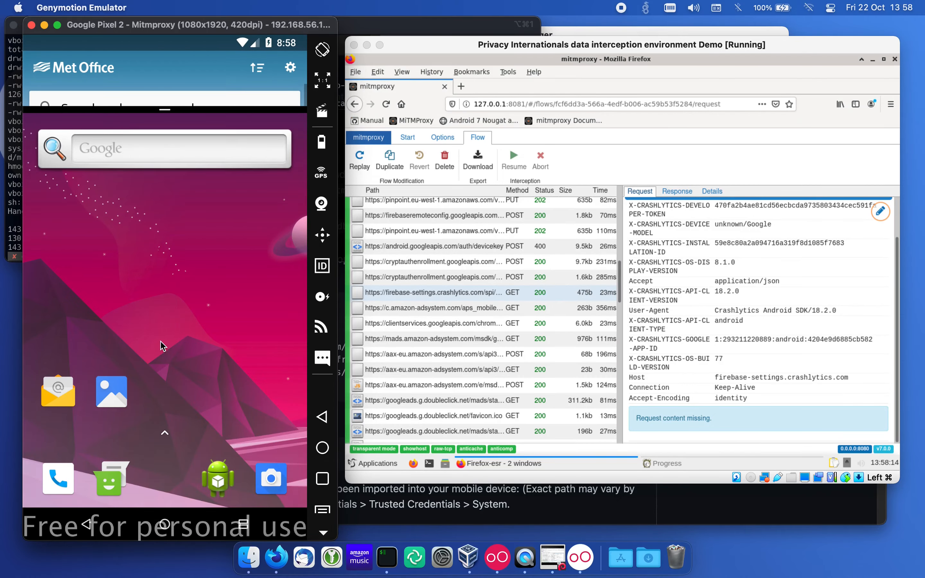
left_click_drag(164, 114, 167, 4)
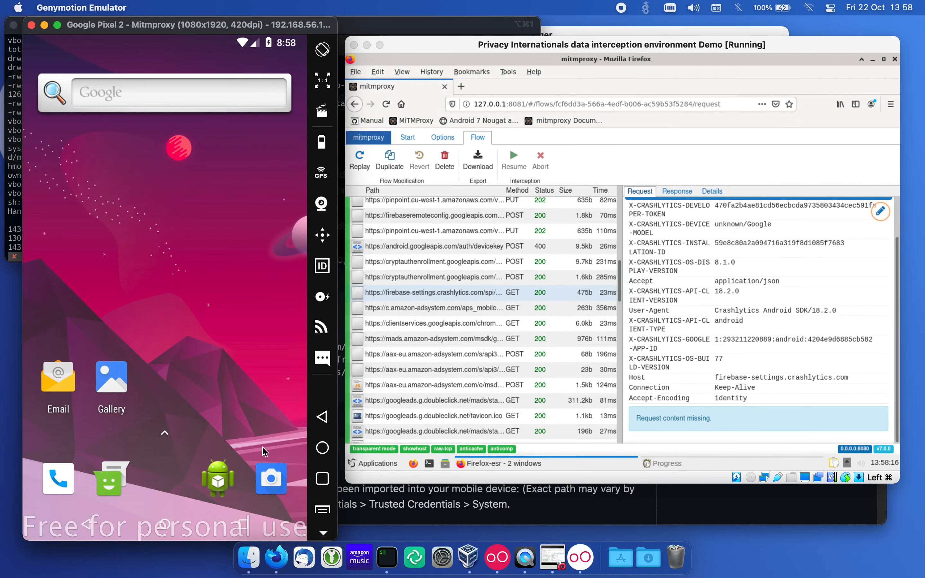
Close the Settings and Met Office apps in the phone's recent apps, and stop the running mitmproxy session in the VM.
left_click(246, 530)
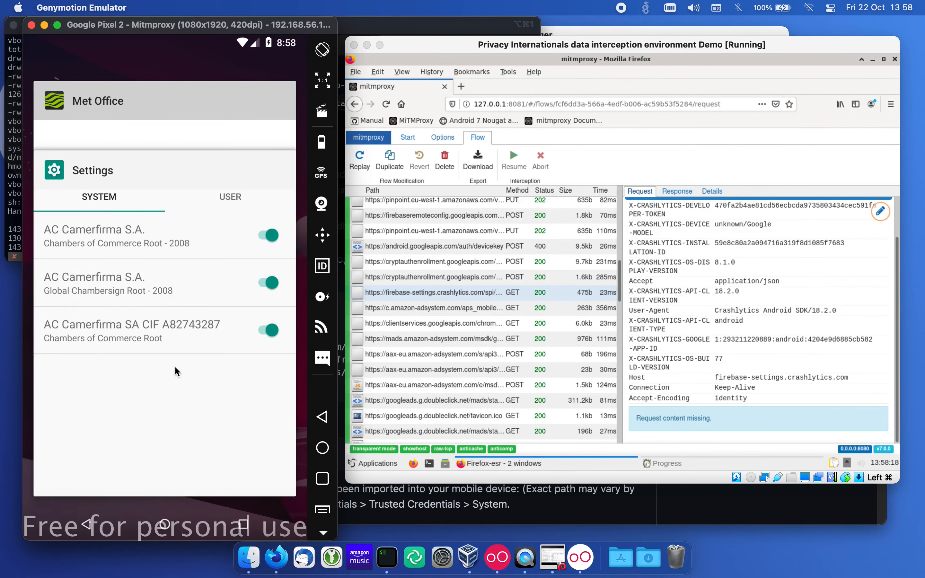
left_click_drag(175, 366, 231, 309)
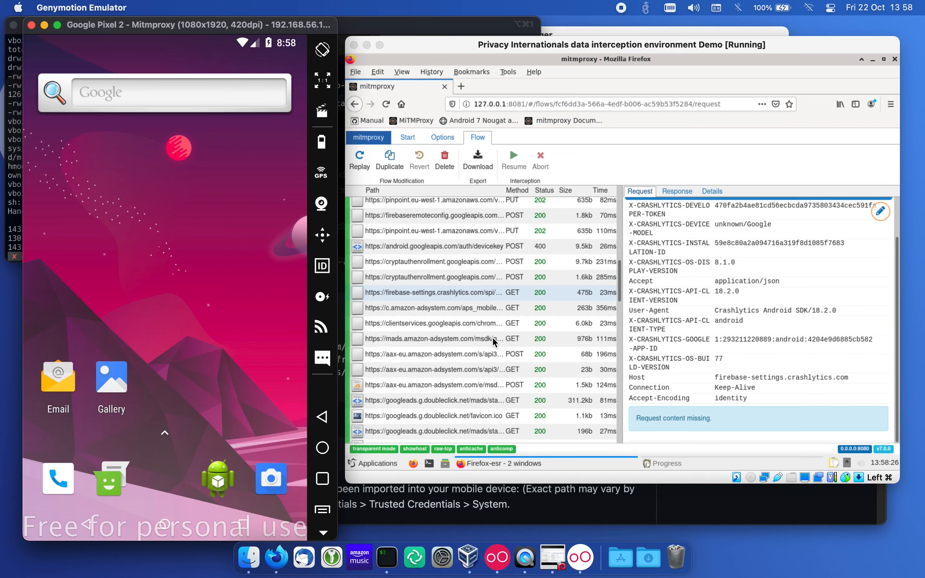
left_click(682, 464)
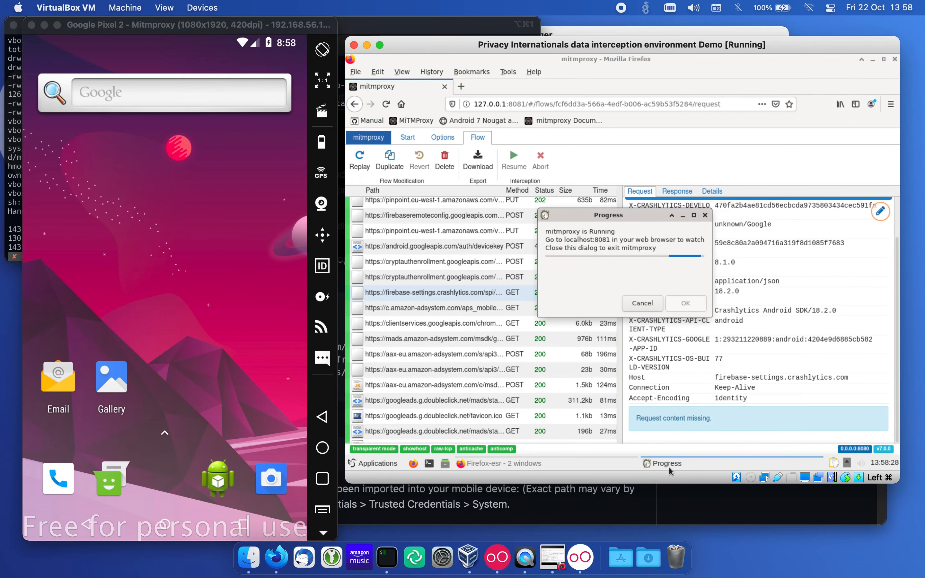
left_click(636, 306)
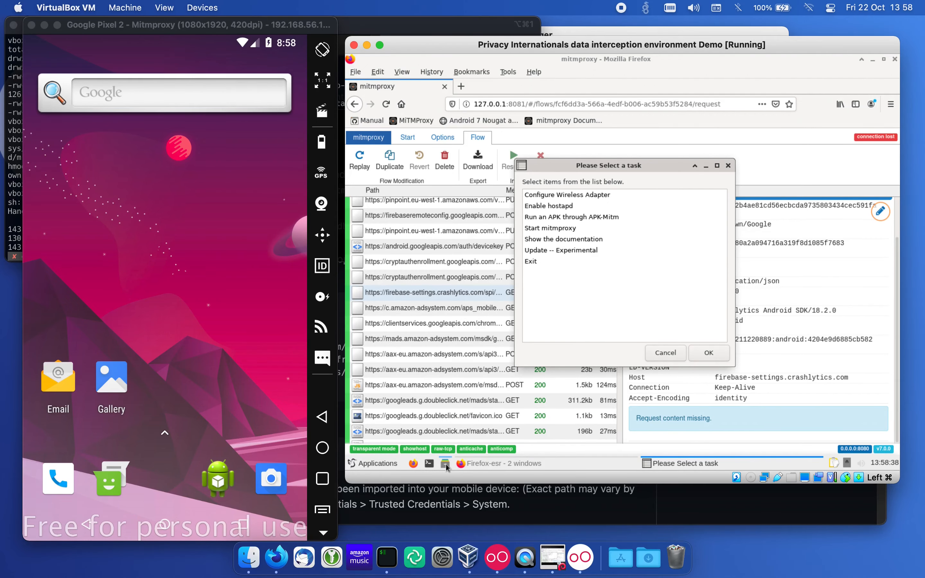
left_click(445, 464)
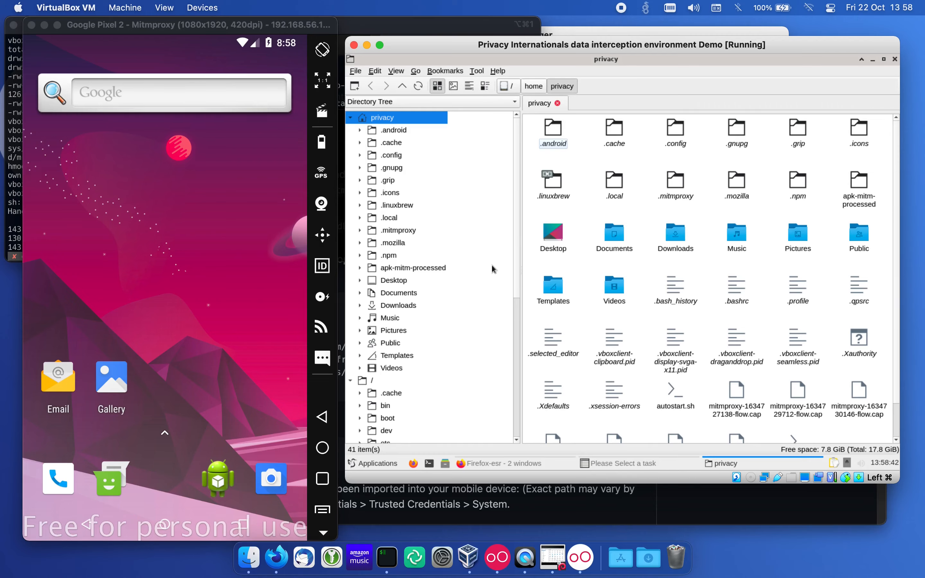
left_click(351, 120)
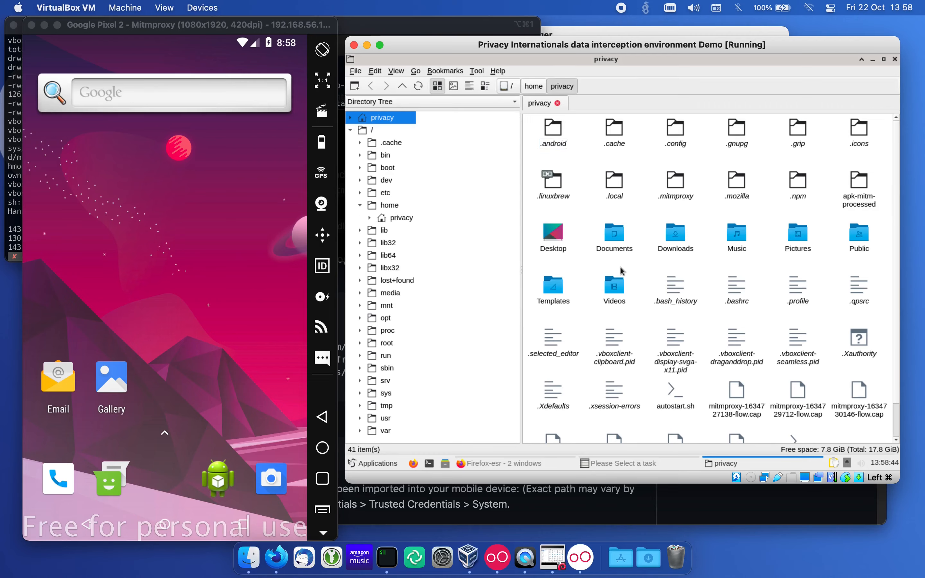
scroll(622, 271, "down", 1)
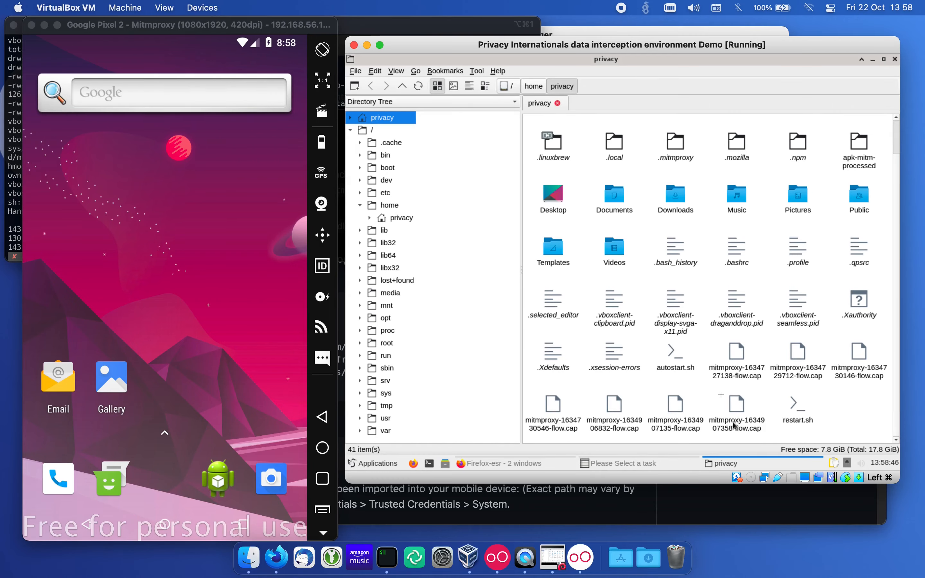
left_click(744, 414)
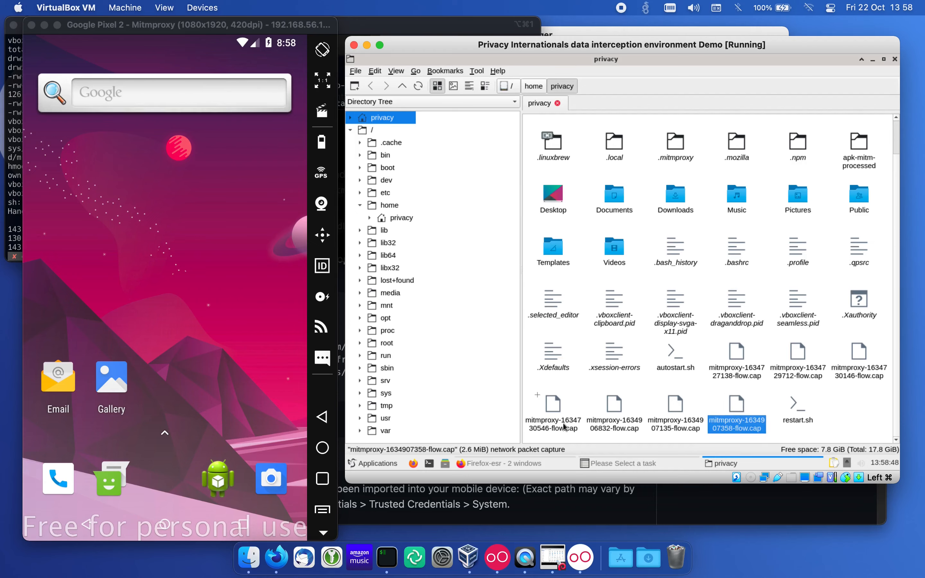
Start a new mitmproxy session from the VM's task list.
left_click(646, 462)
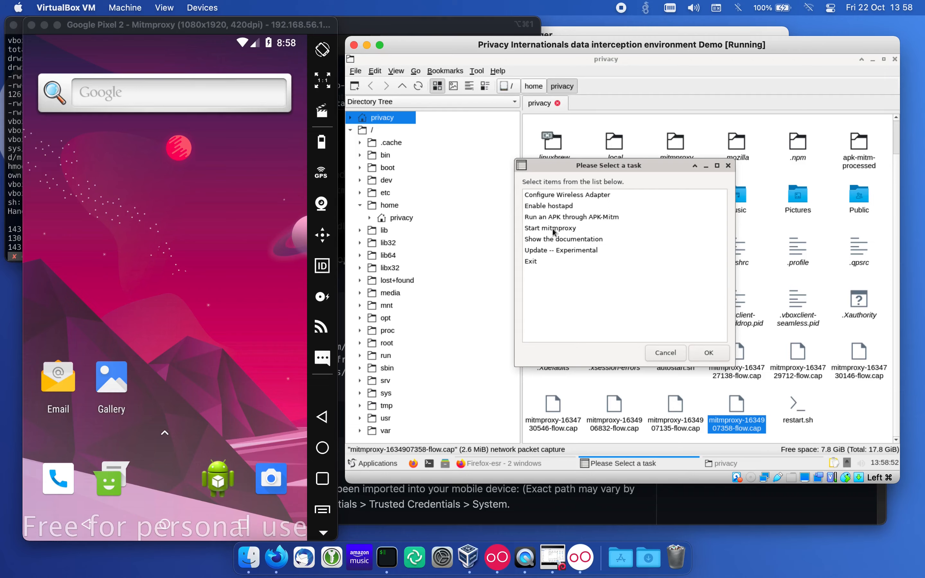
left_click(554, 230)
left_click(710, 355)
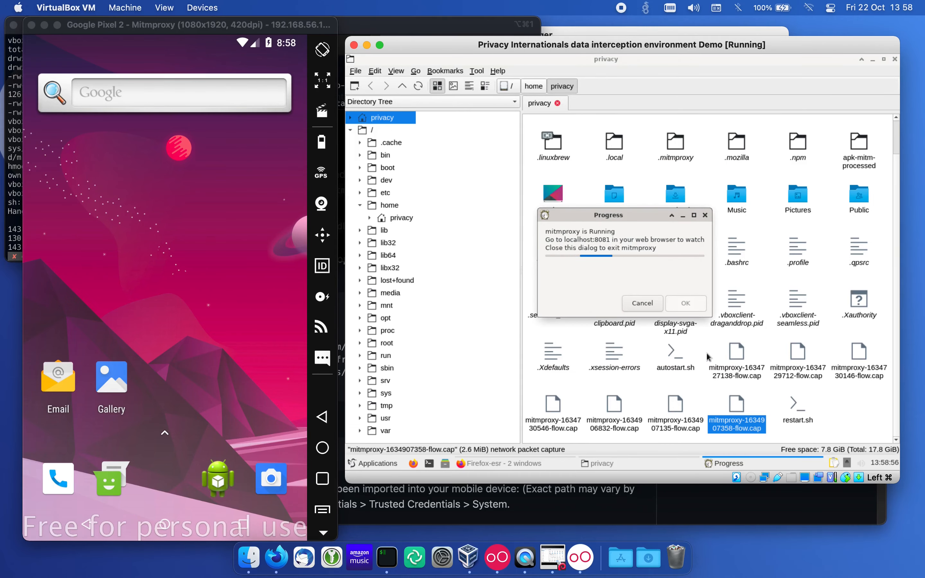
Close the leftover Page Info window for privacyinternational.org and reload the mitmproxy web interface in the VM's Firefox.
left_click(535, 464)
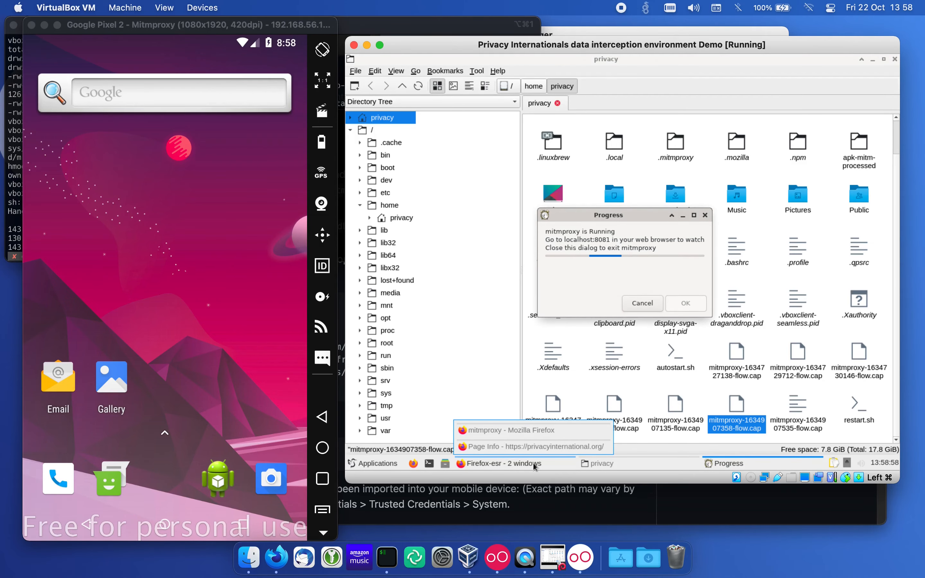
left_click(510, 446)
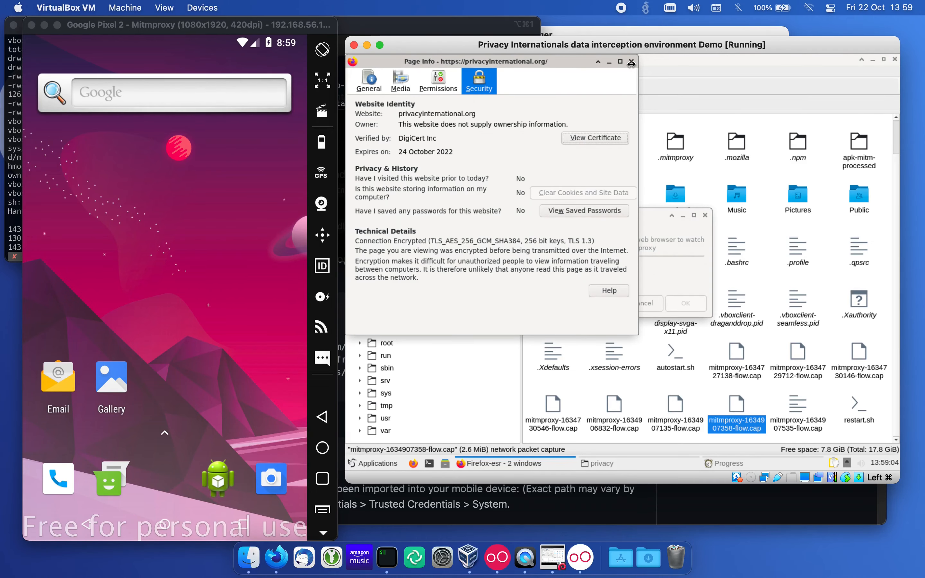
left_click(632, 61)
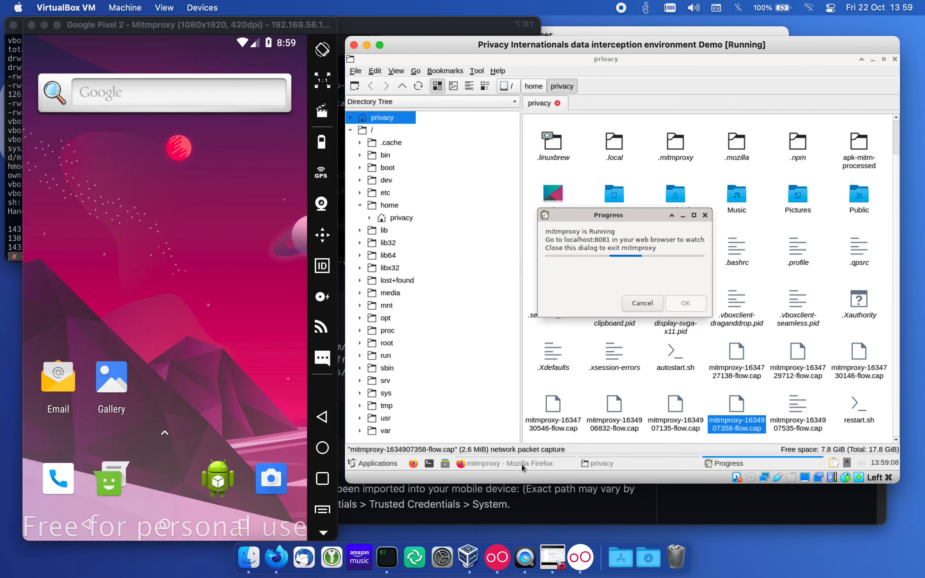
left_click(521, 464)
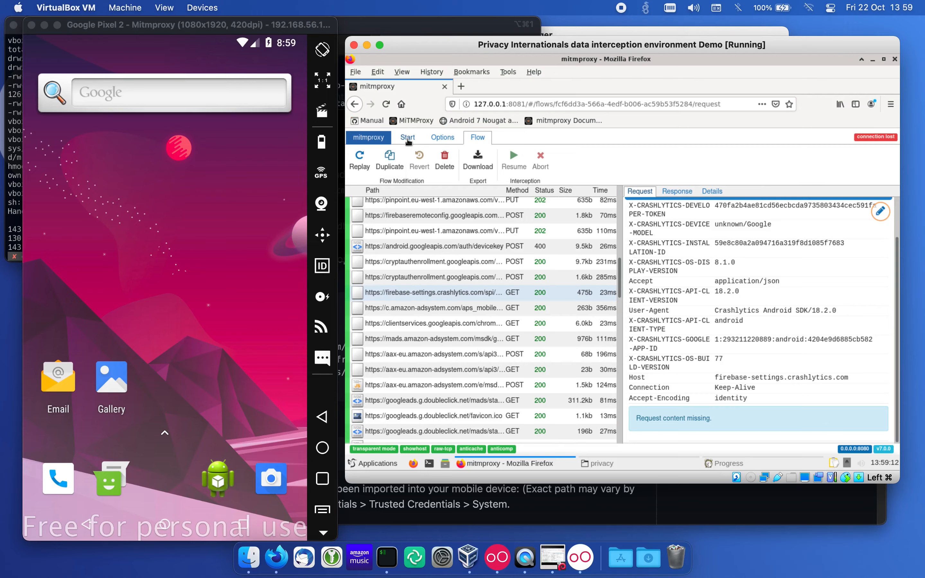
left_click(408, 139)
left_click(379, 139)
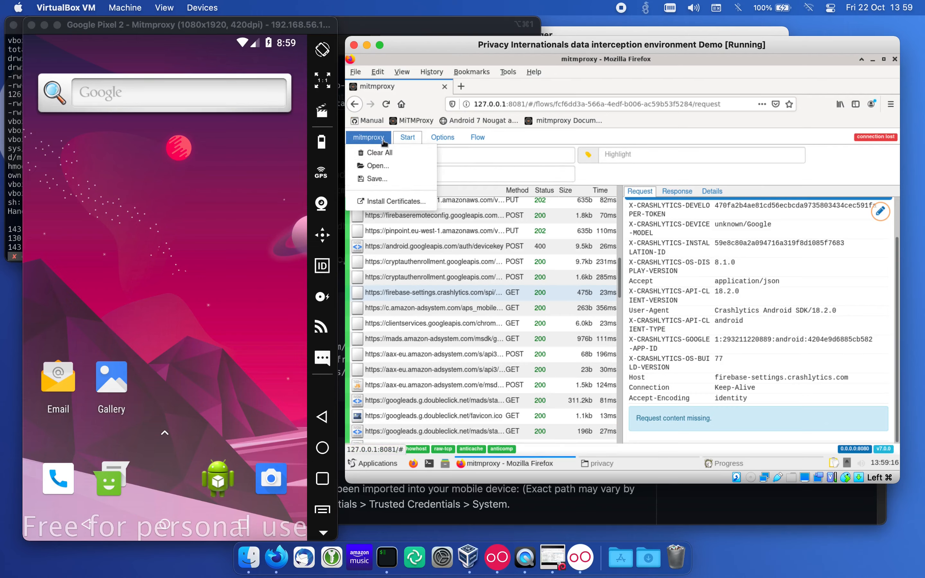
left_click(416, 122)
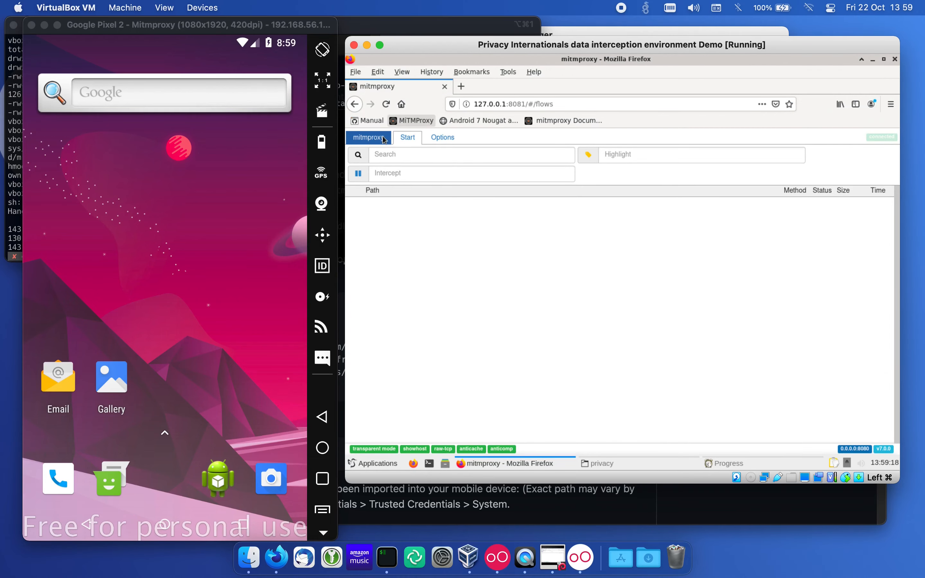
left_click(370, 139)
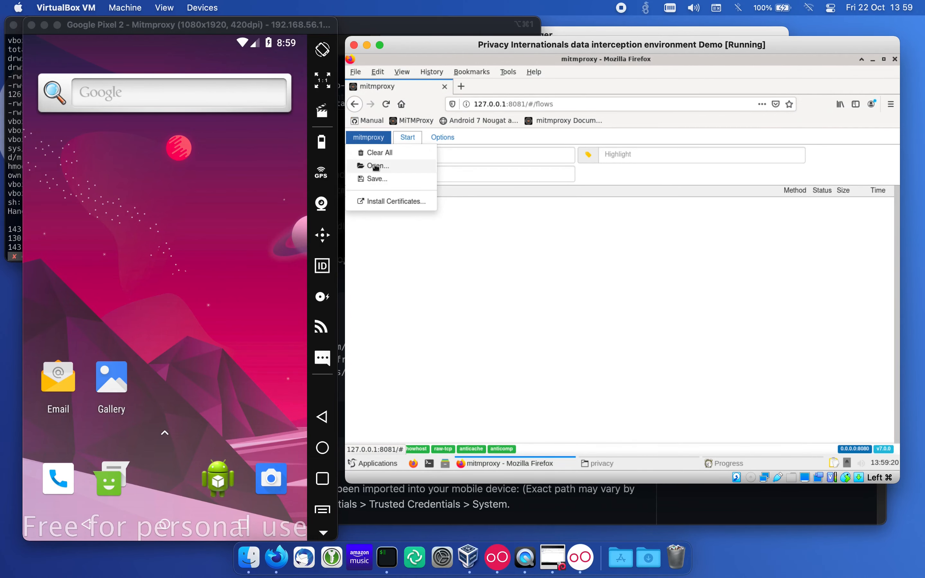
left_click(376, 167)
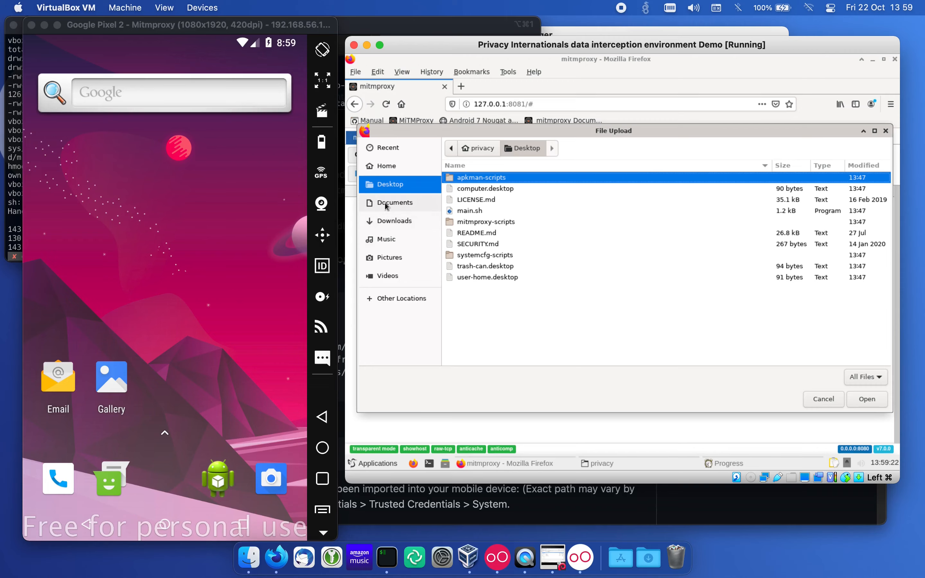
left_click(393, 221)
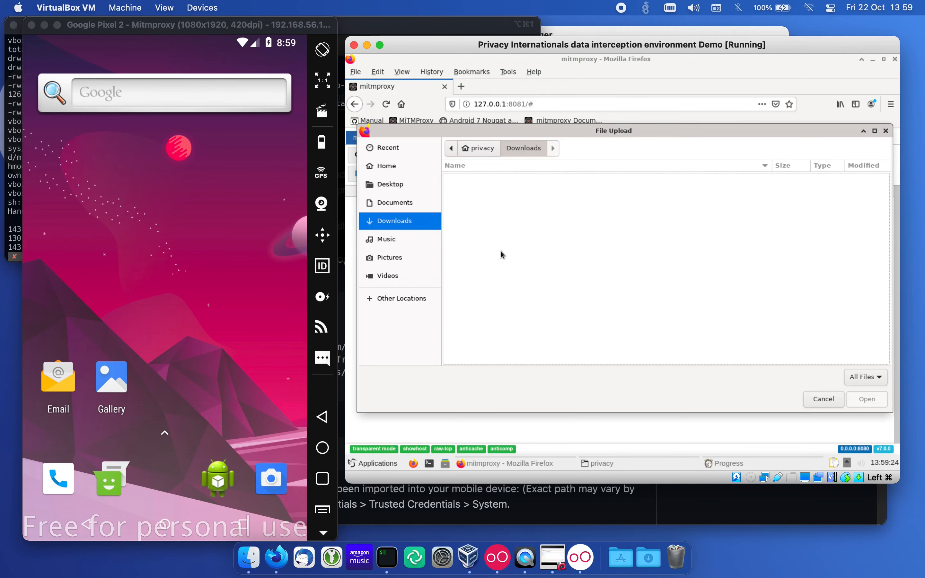
left_click(407, 203)
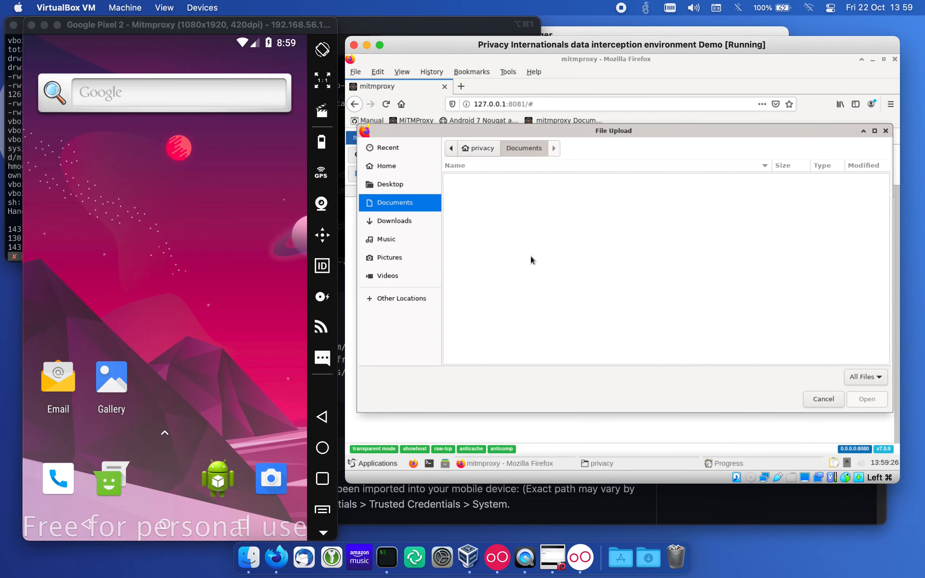
left_click(481, 149)
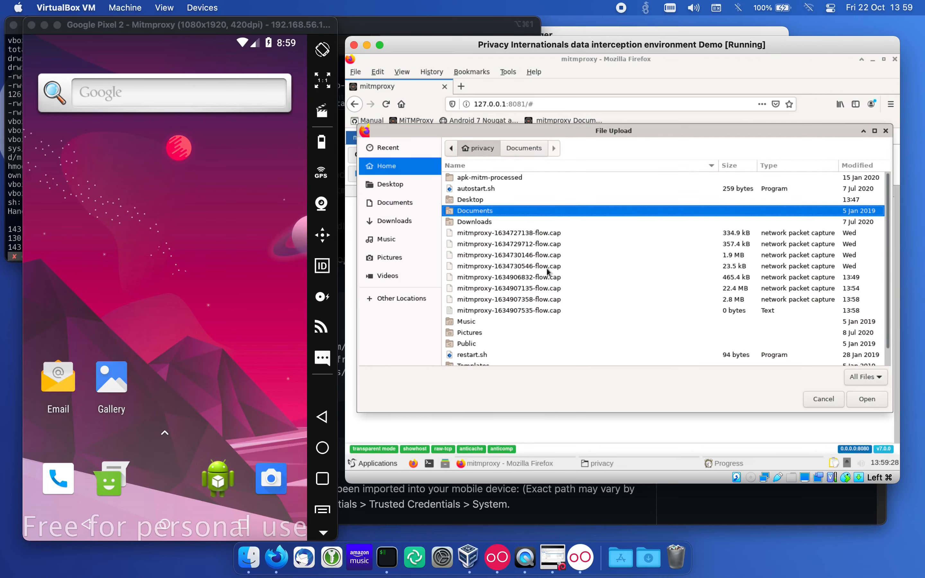
left_click(570, 301)
left_click(867, 400)
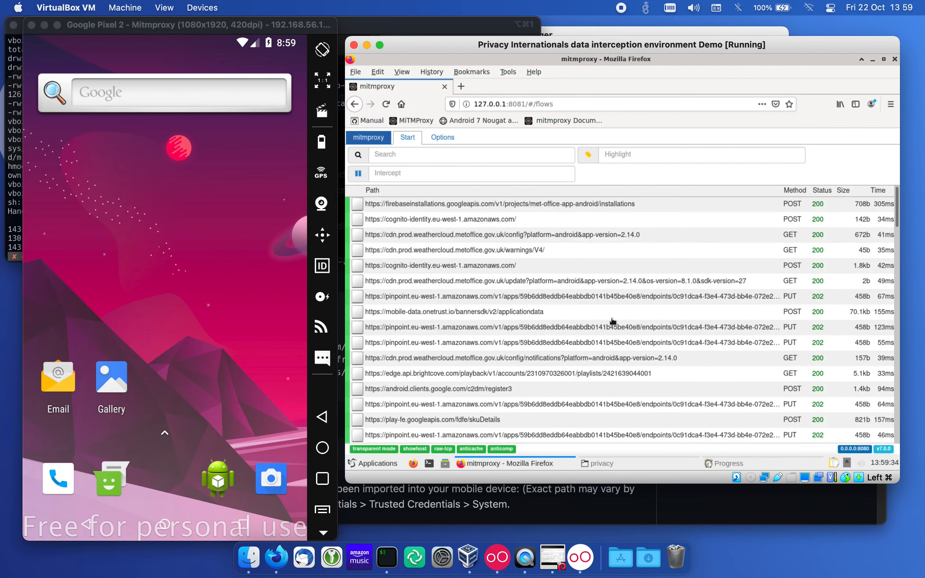
scroll(458, 283, "down", 5)
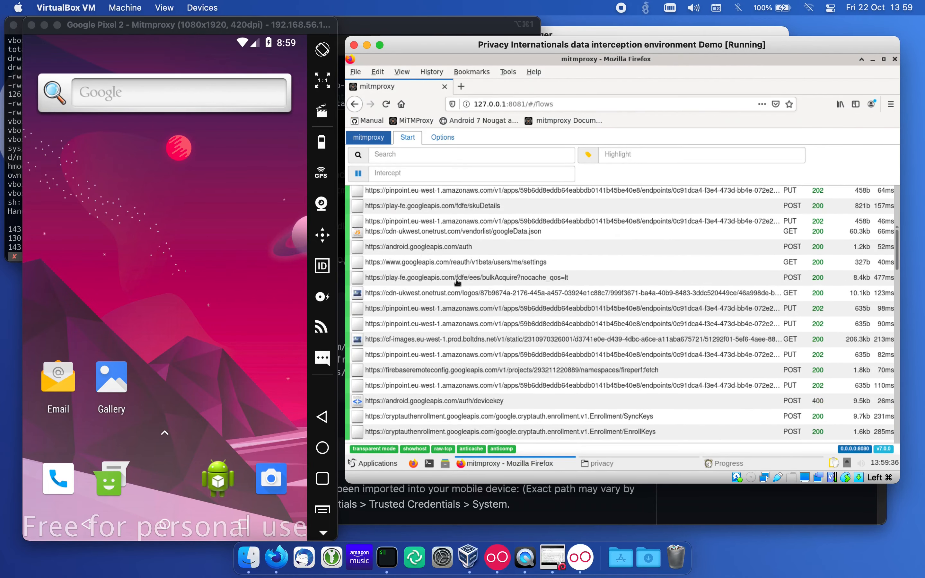
scroll(458, 282, "down", 10)
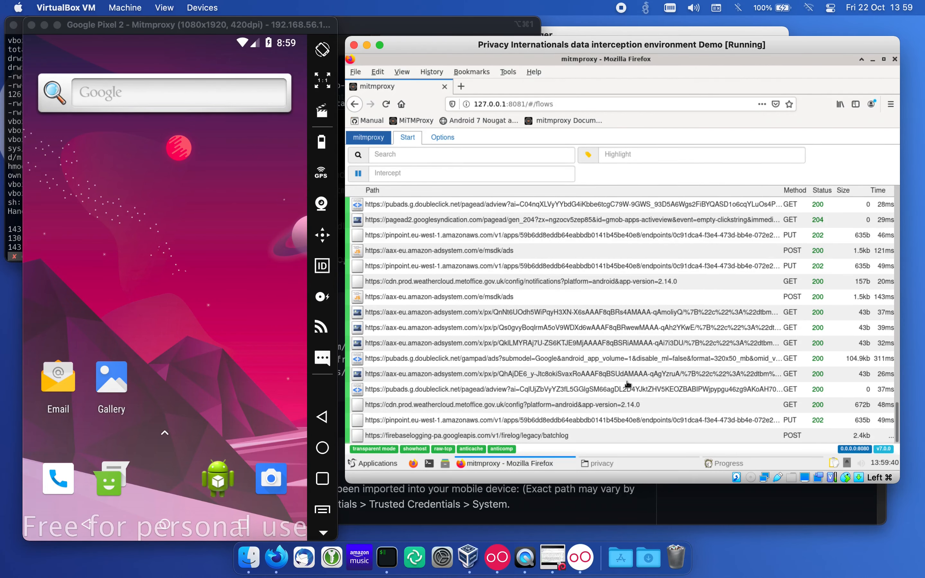
Stop the mitmproxy session, start a fresh one from the task list and reload its web interface.
left_click(724, 463)
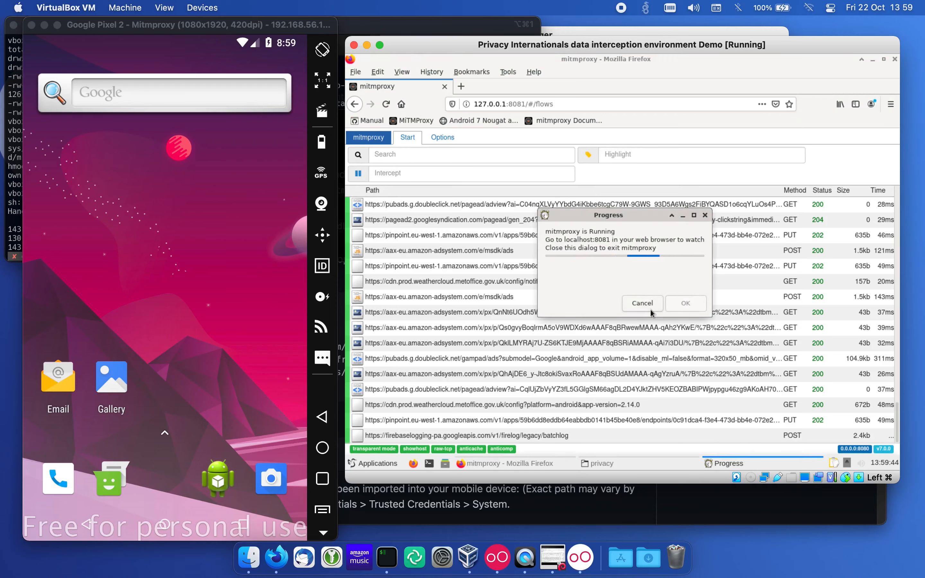
left_click(650, 311)
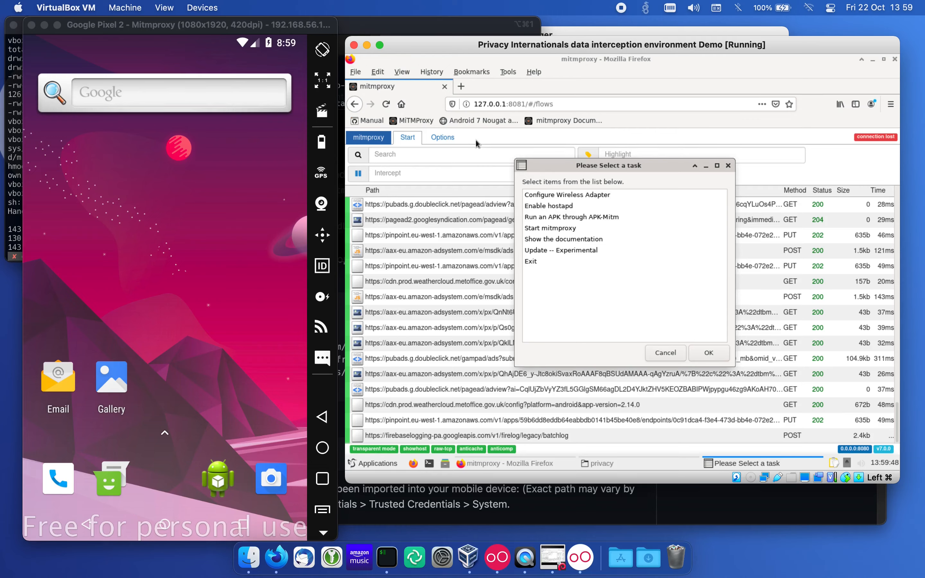
left_click(542, 228)
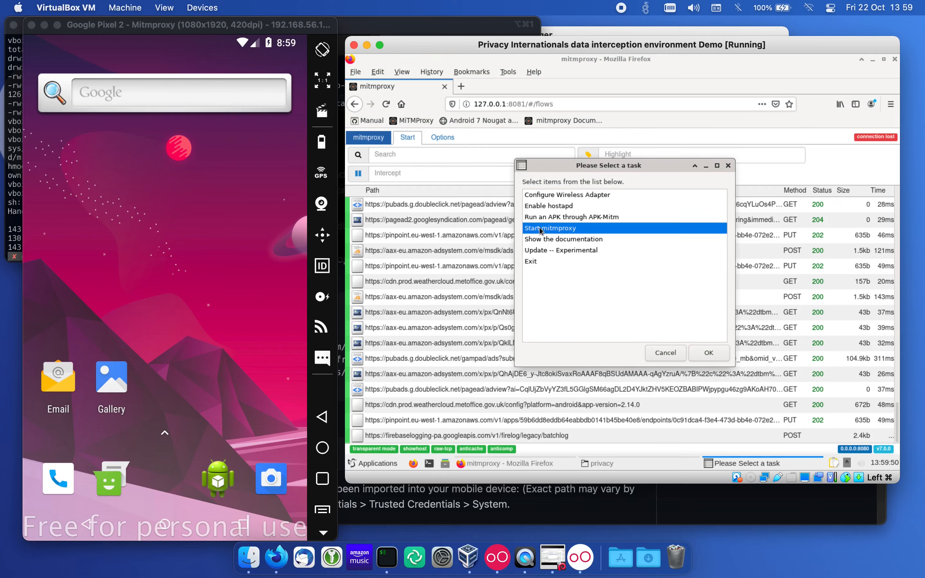
left_click(709, 352)
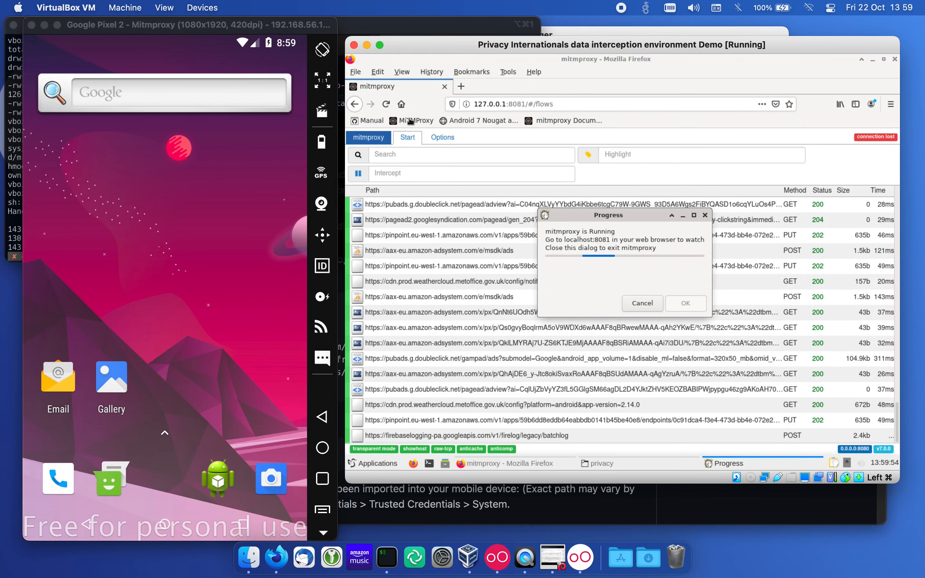
left_click(412, 120)
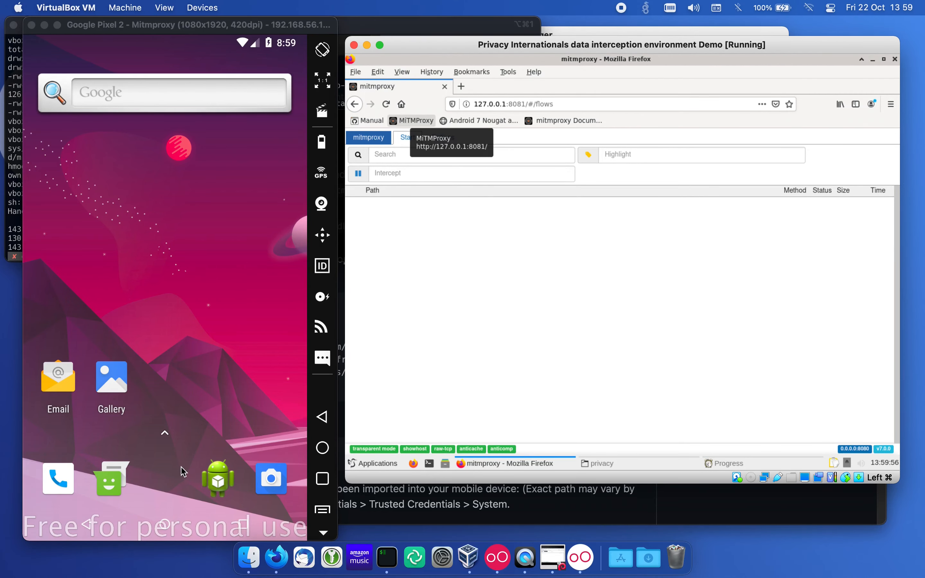
Launch Truecaller on the Genymotion phone, begin its setup and make it the default Phone app.
left_click(170, 475)
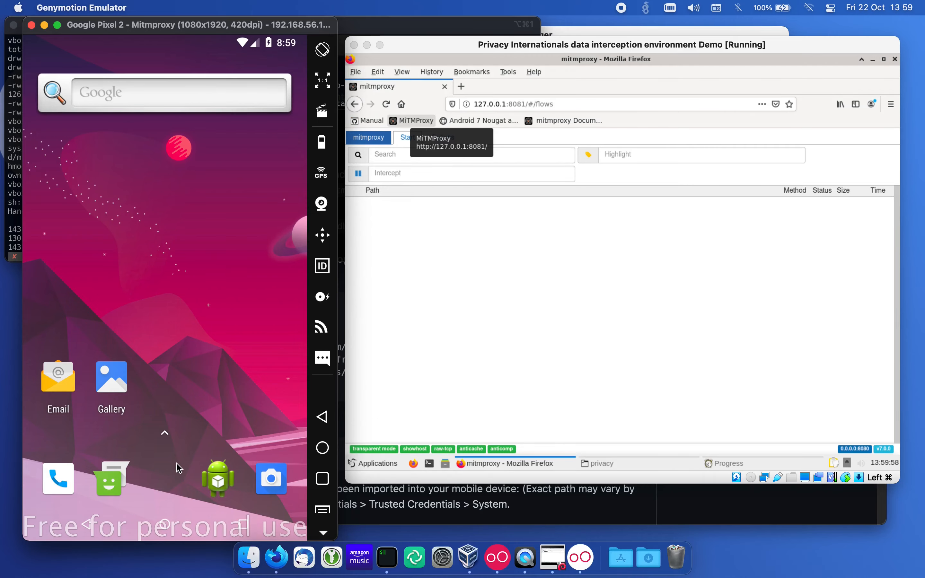
left_click_drag(177, 467, 128, 268)
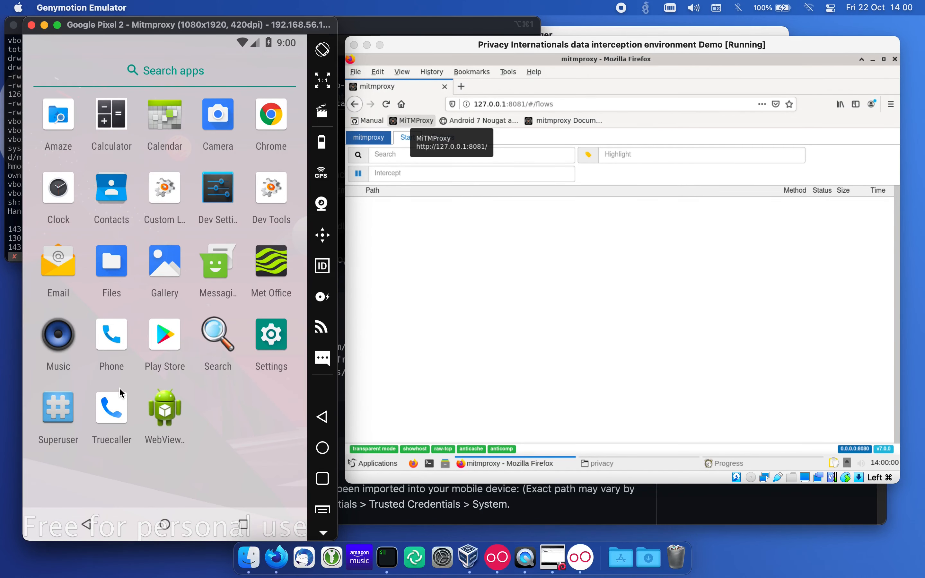
left_click(118, 410)
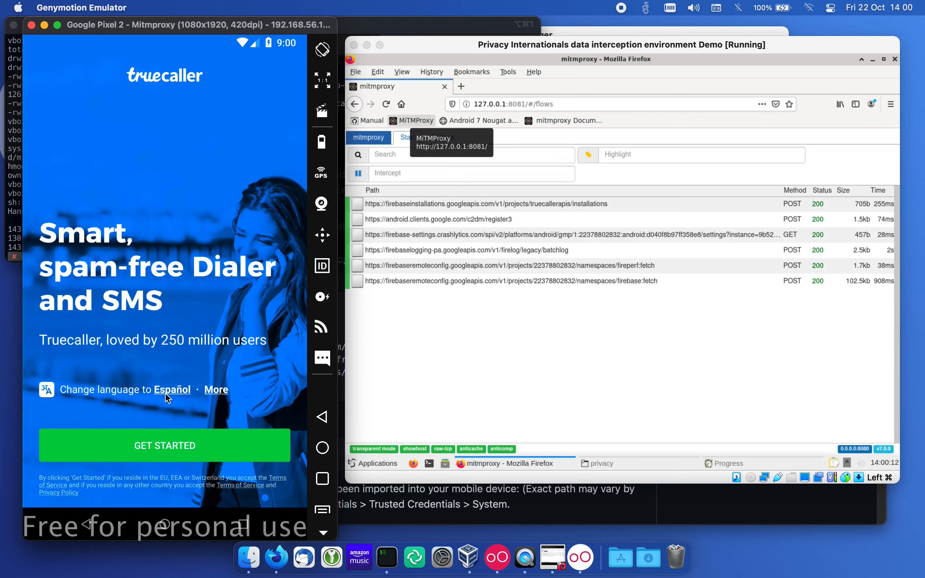
left_click(176, 442)
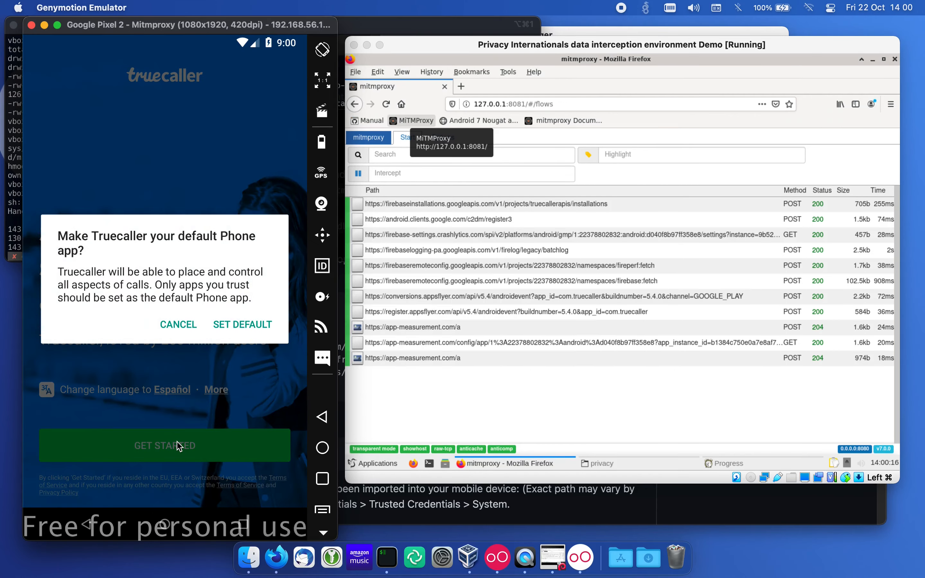
left_click(231, 322)
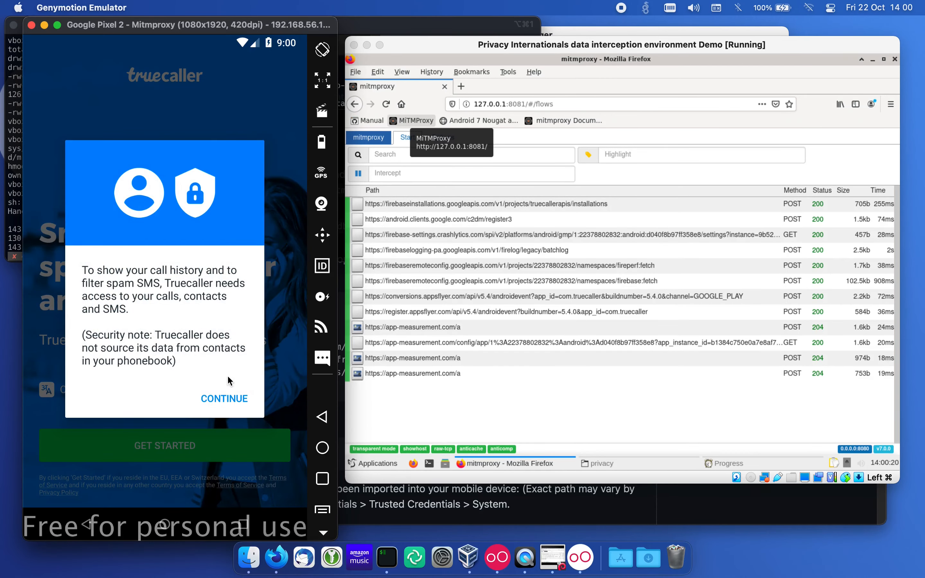
Continue past Truecaller's access notice, answer that you don't reside in California, and agree to its privacy policy and terms.
left_click(228, 399)
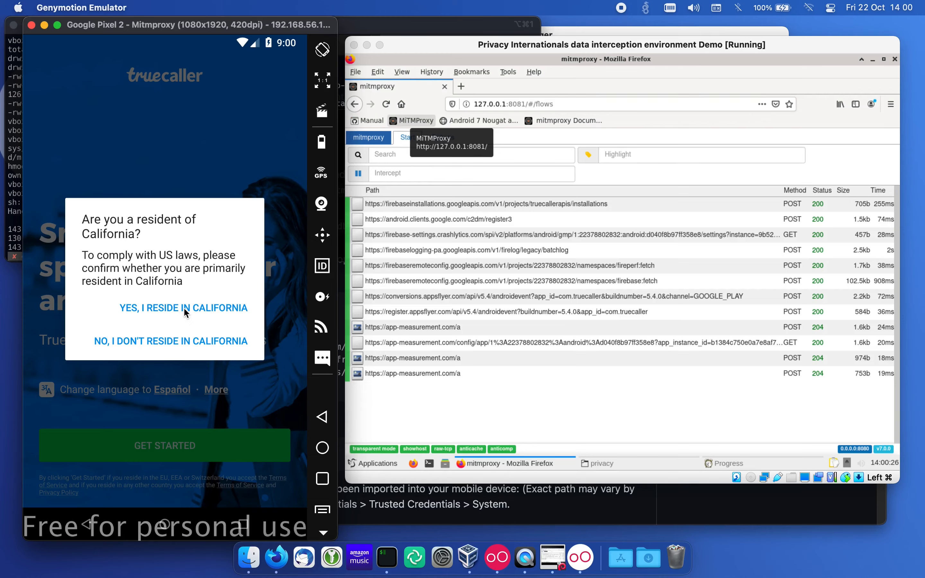
left_click(184, 341)
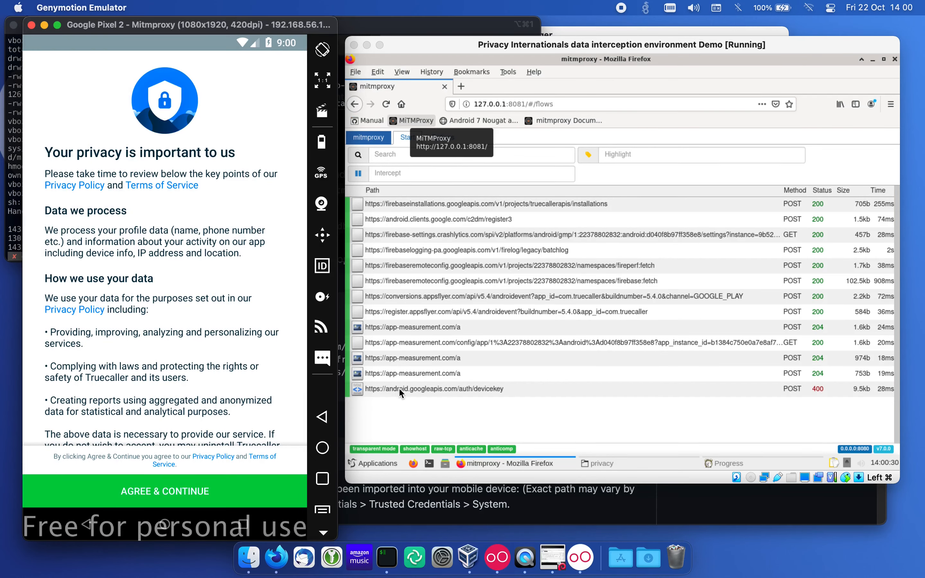
scroll(175, 265, "down", 1)
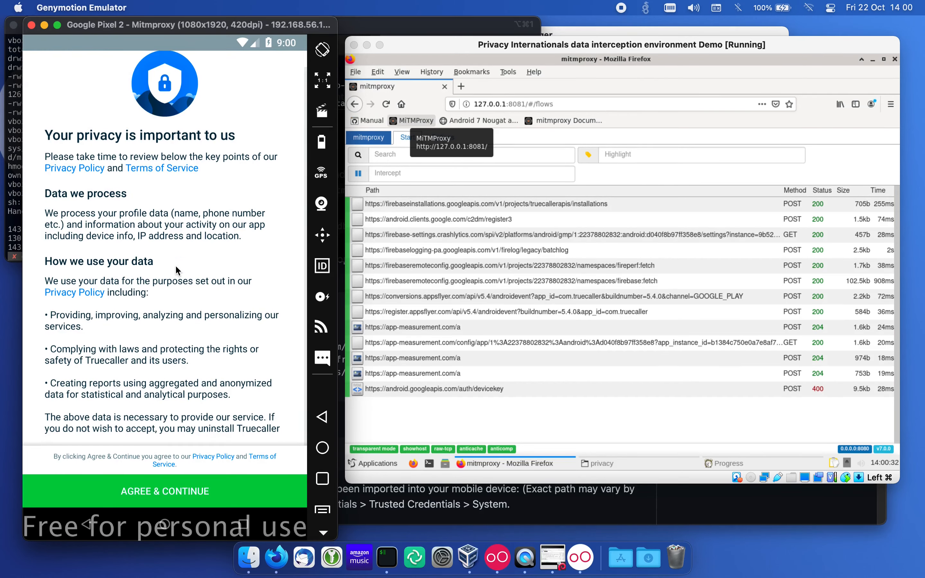
left_click(158, 482)
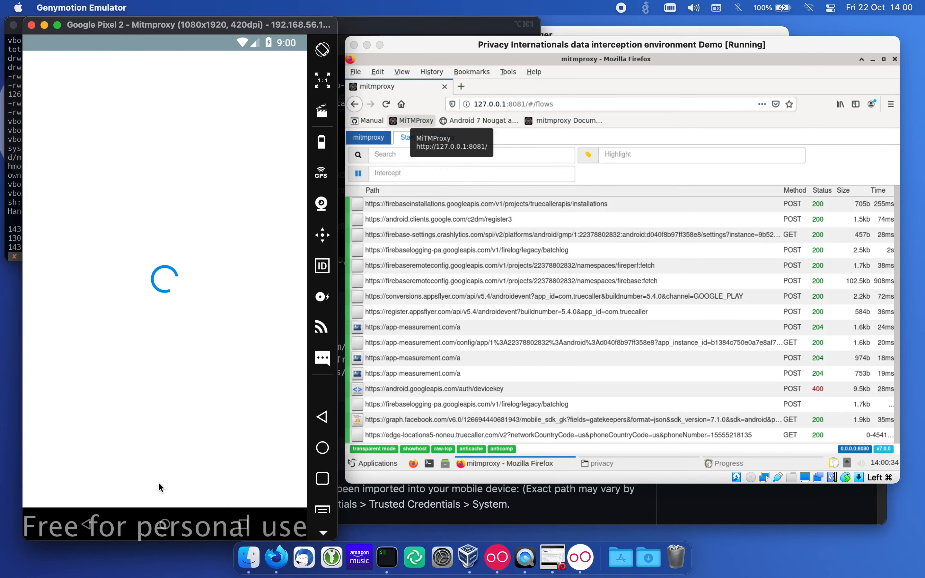
Open the response of the graph.facebook.com mobile_sdk_gk flow and dismiss Truecaller's invalid-number notice on the phone.
left_click(398, 421)
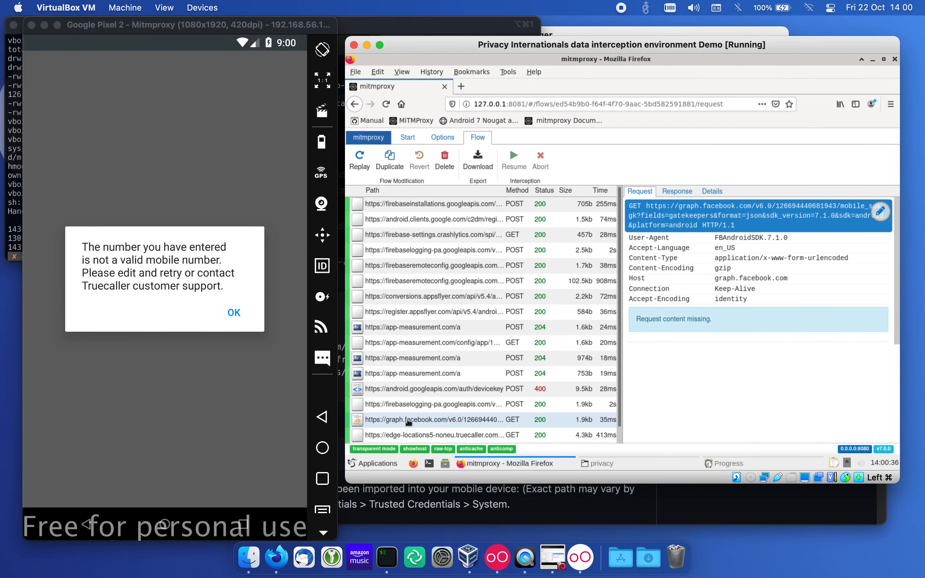
left_click(667, 191)
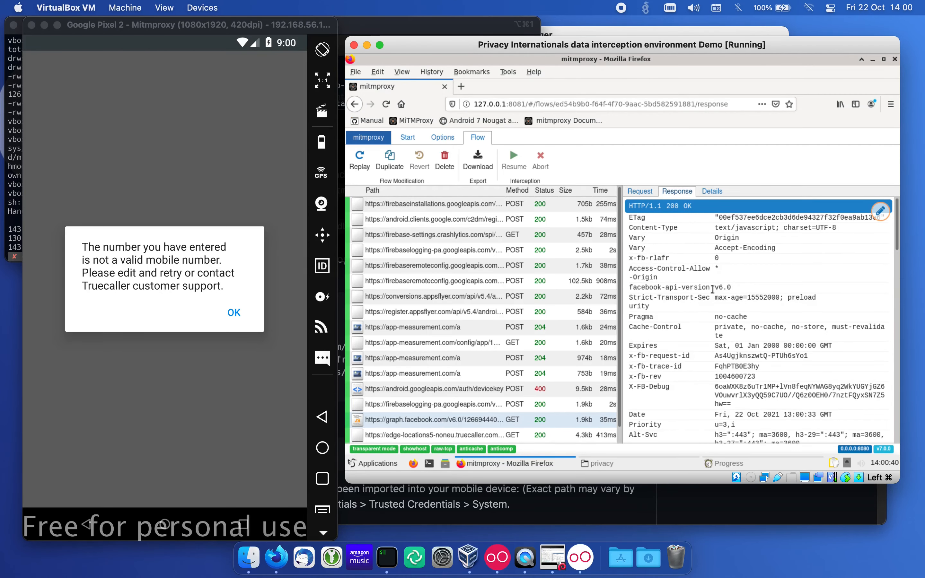
left_click(237, 320)
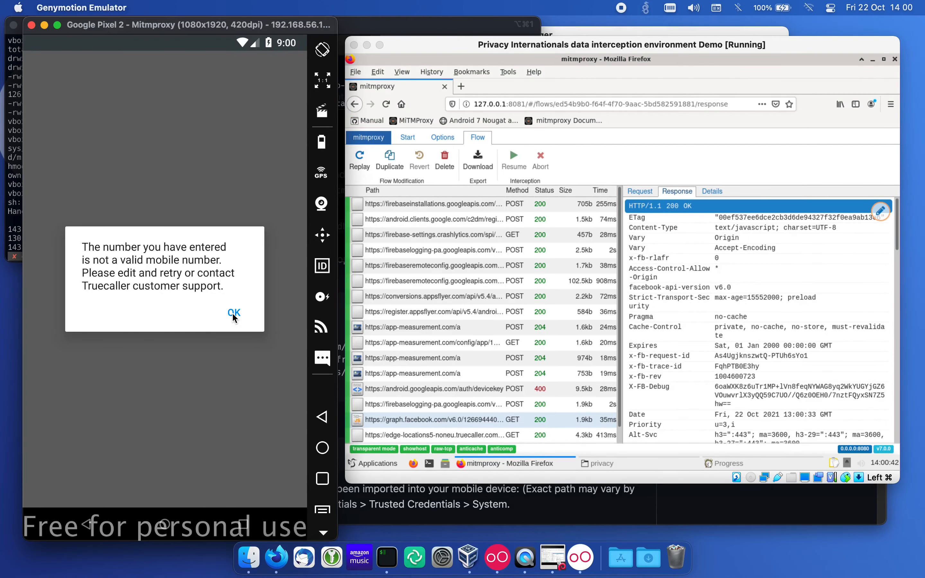
left_click(236, 320)
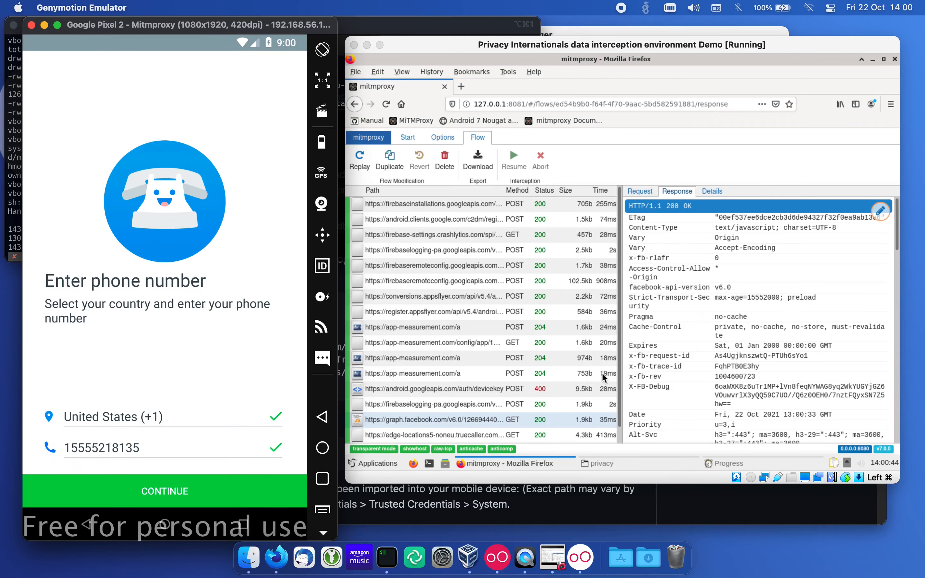
Read through the gatekeepers feature list in the JSON body of the graph.facebook.com response.
scroll(755, 368, "down", 1)
scroll(753, 364, "down", 10)
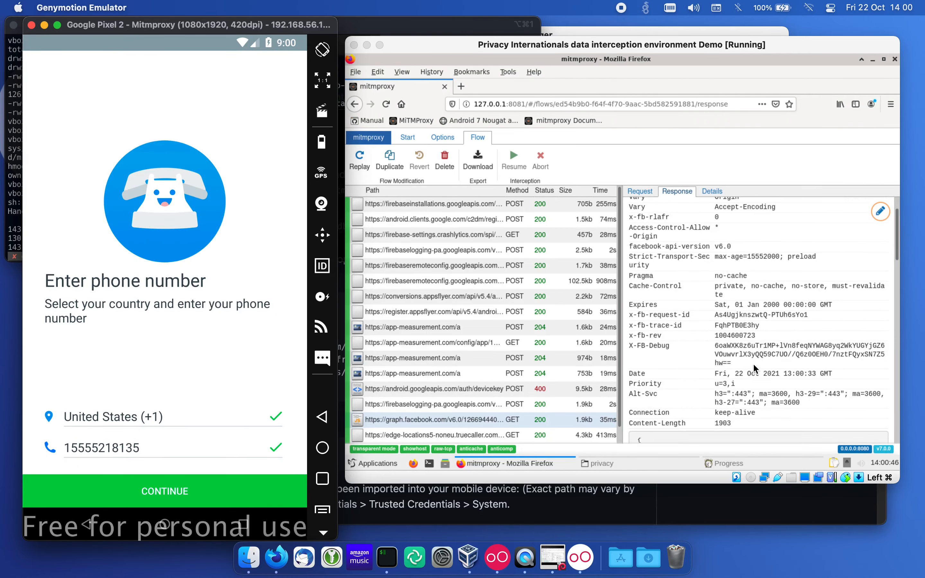
scroll(755, 368, "up", 2)
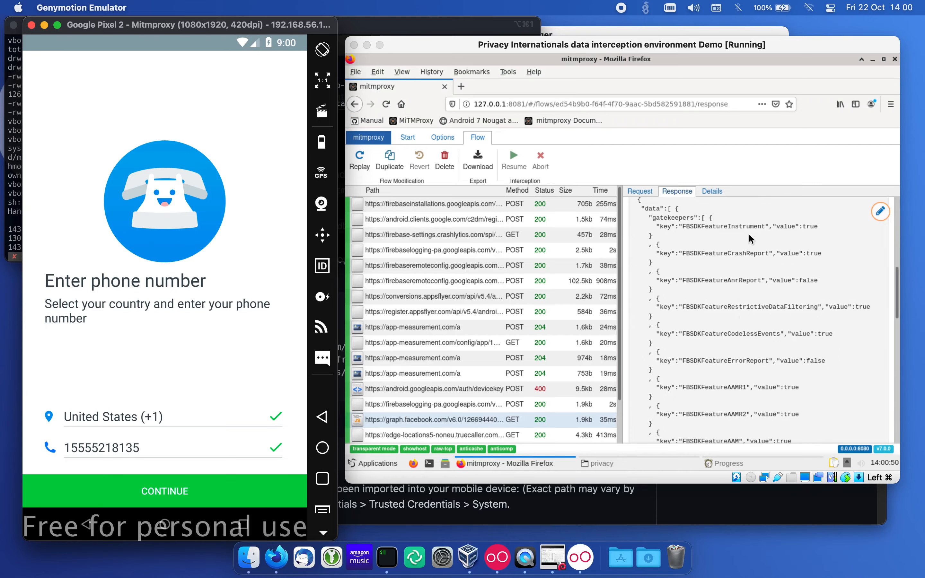
scroll(724, 287, "down", 3)
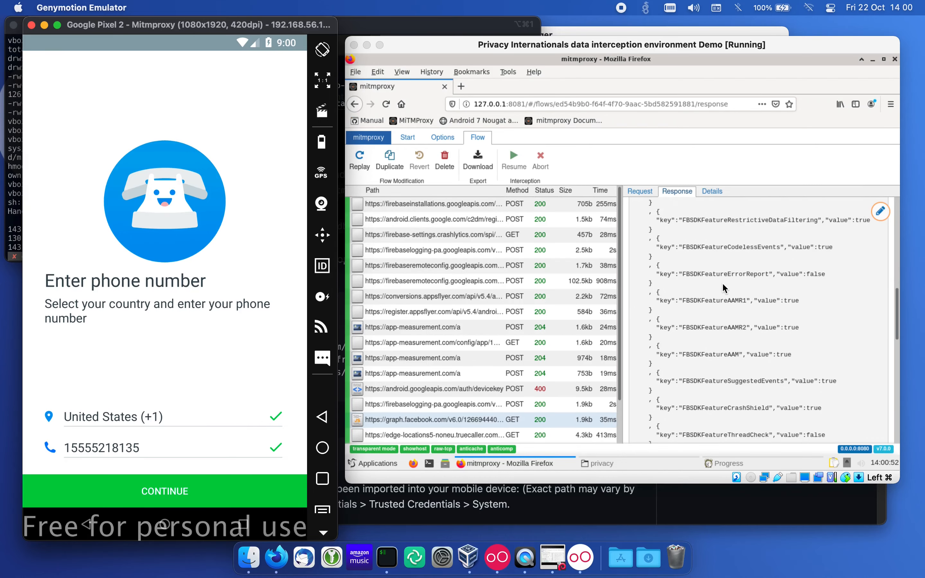
scroll(725, 287, "down", 10)
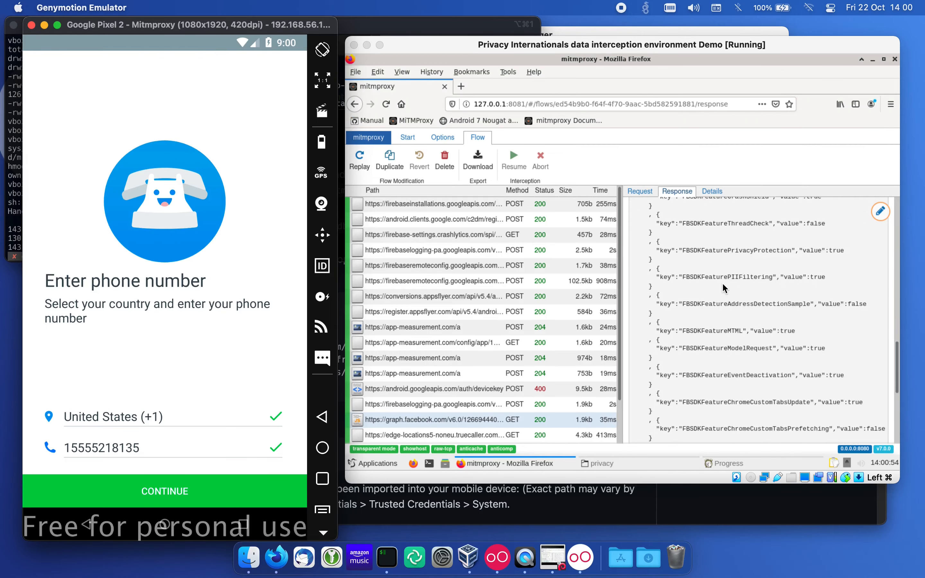
scroll(724, 288, "down", 5)
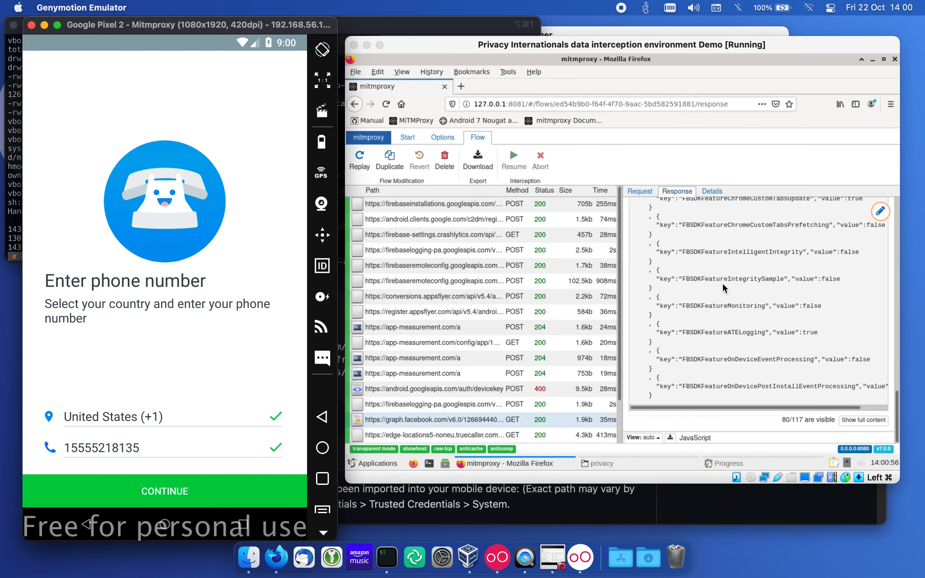
scroll(725, 287, "up", 20)
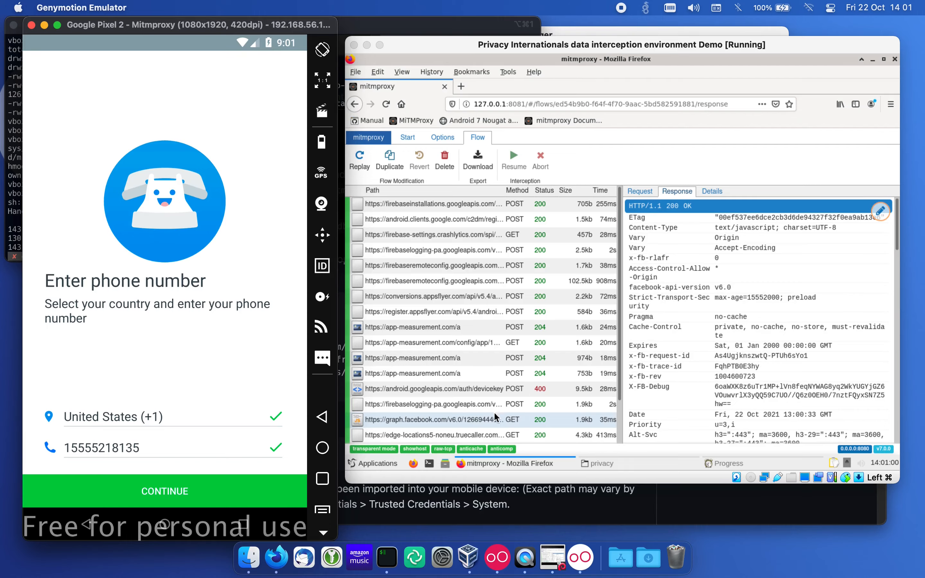
Examine the request and response of the edge-locations5-noneu.truecaller.com flow, including the server endpoints in its JSON body.
left_click(487, 436)
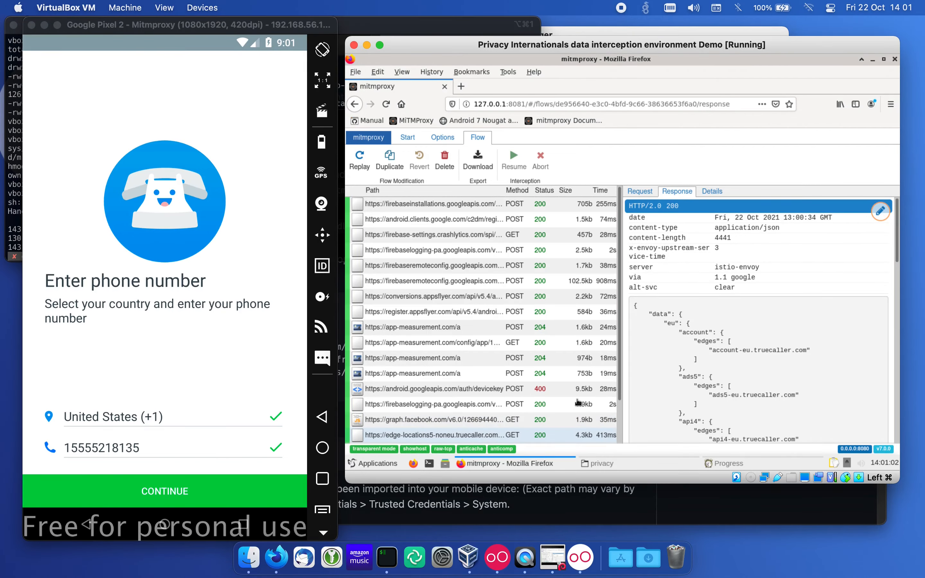
scroll(708, 374, "down", 1)
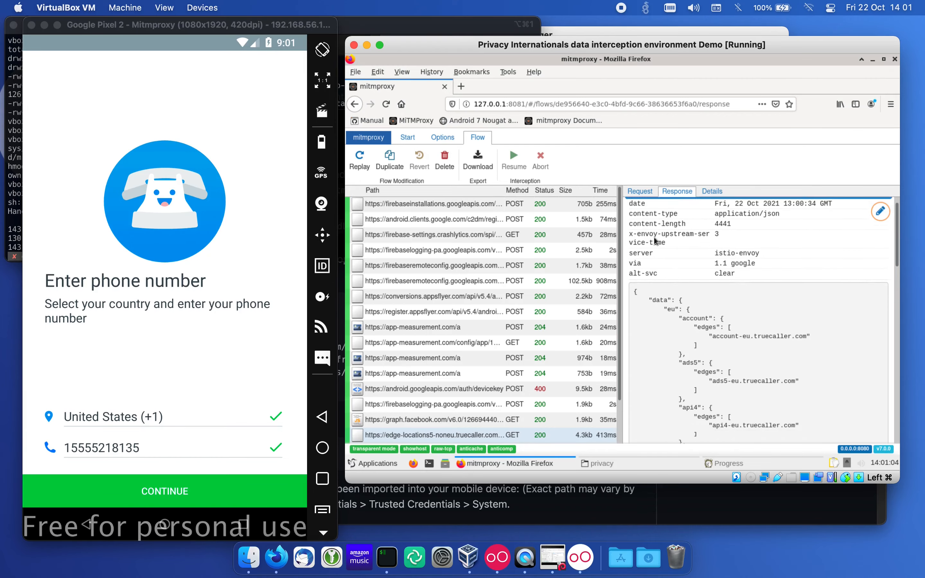
left_click(644, 193)
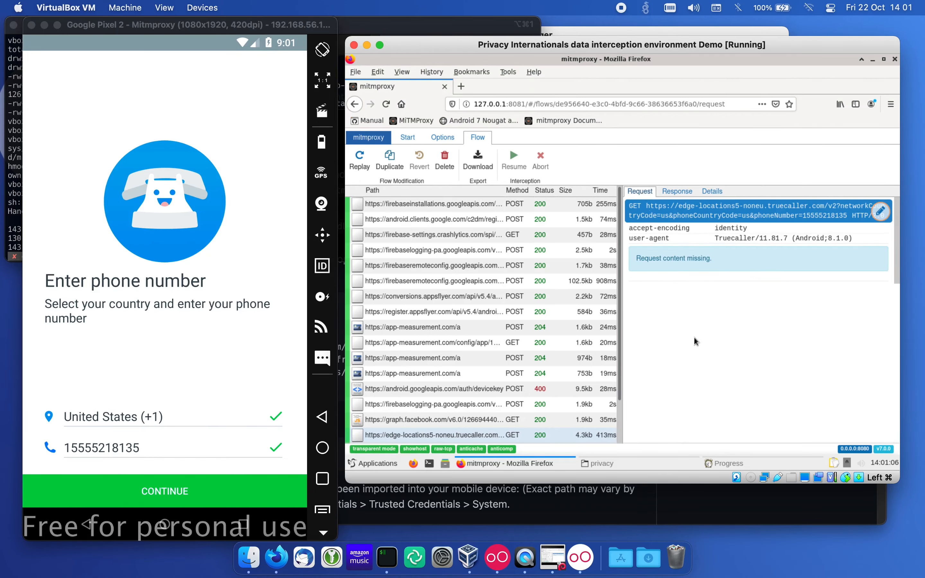
left_click(667, 191)
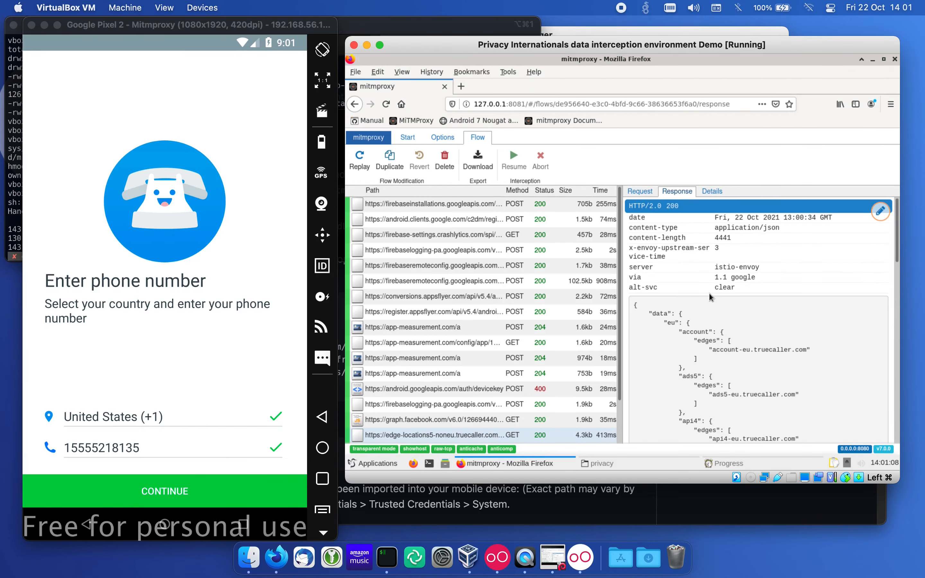
scroll(709, 297, "down", 10)
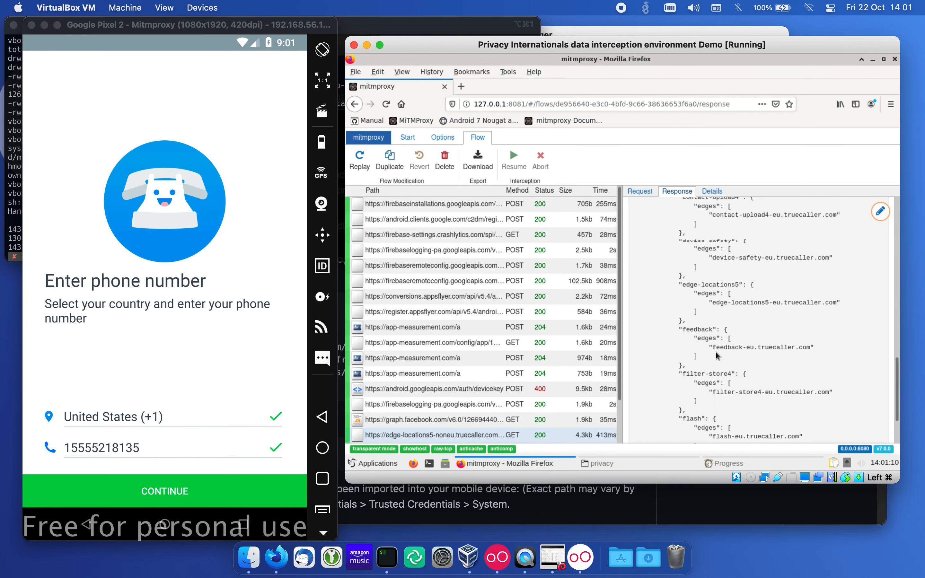
scroll(717, 356, "down", 2)
scroll(560, 349, "down", 3)
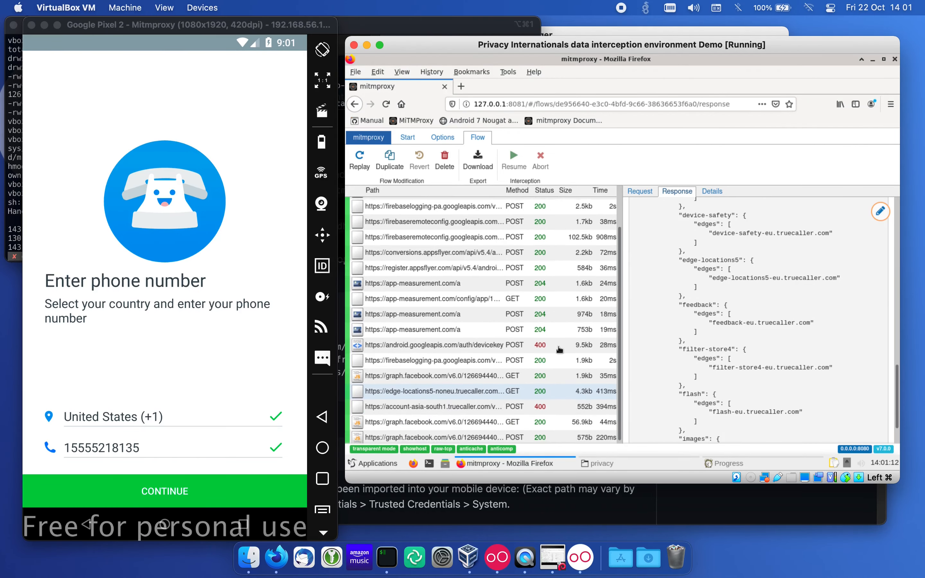
Inspect the response headers and JSON body of the 56.9kb graph.facebook.com GET flow.
left_click(482, 423)
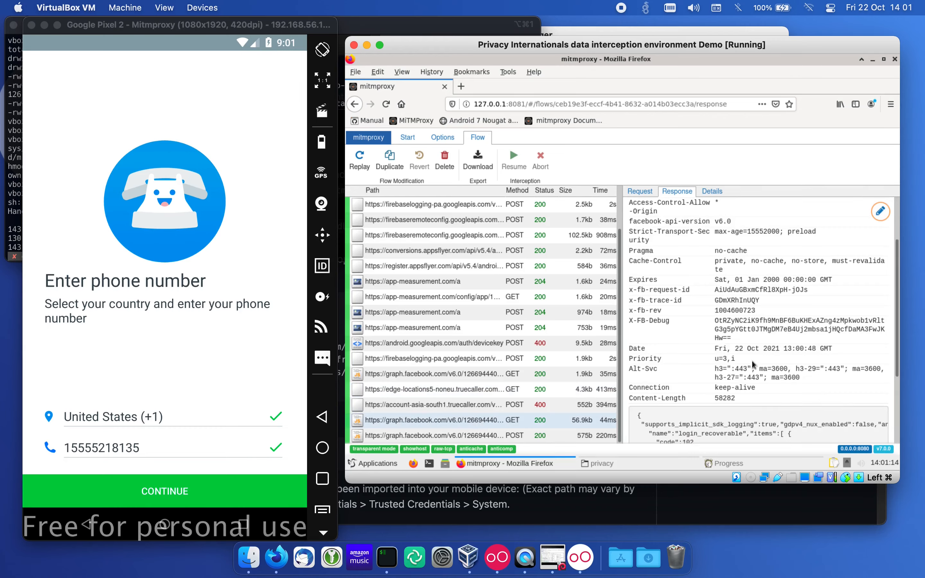
scroll(757, 343, "down", 3)
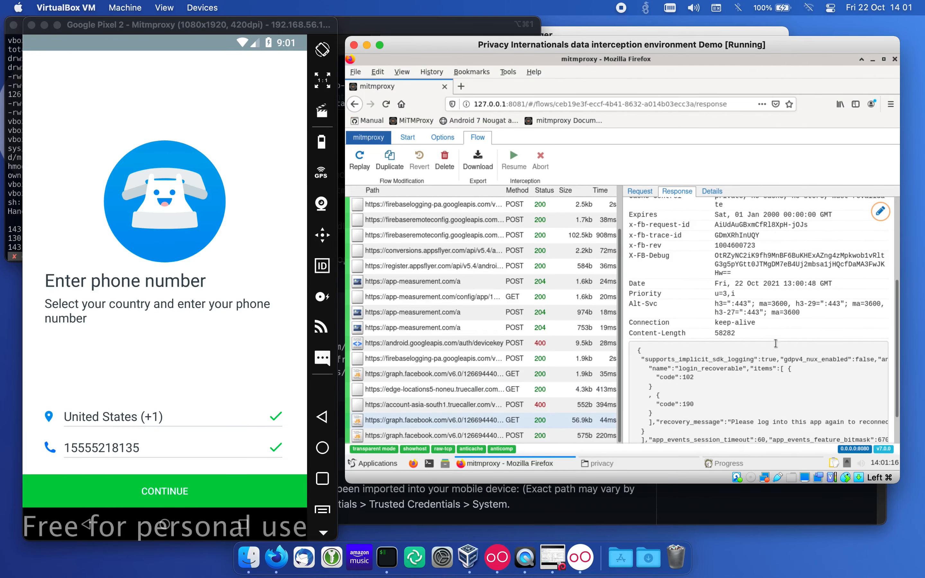
scroll(776, 343, "down", 2)
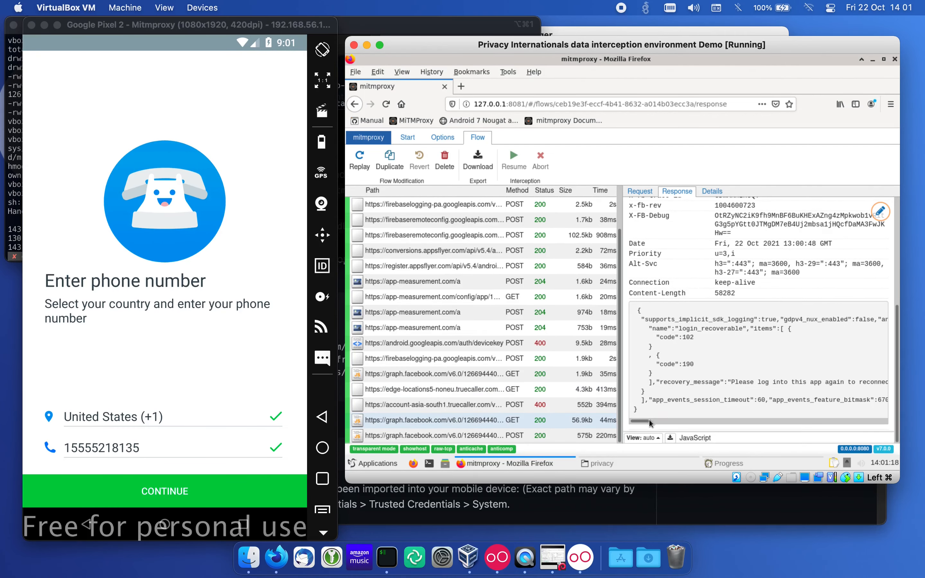
triple_click(724, 382)
Inspect the final graph.facebook.com POST flow's response and the URL-encoded form data in its request.
left_click(471, 440)
scroll(718, 366, "down", 2)
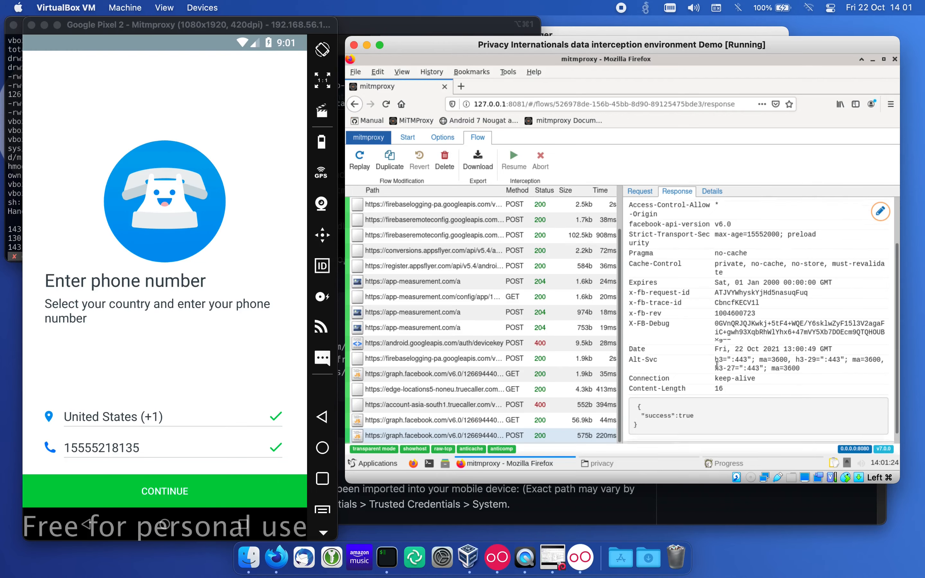
left_click(638, 190)
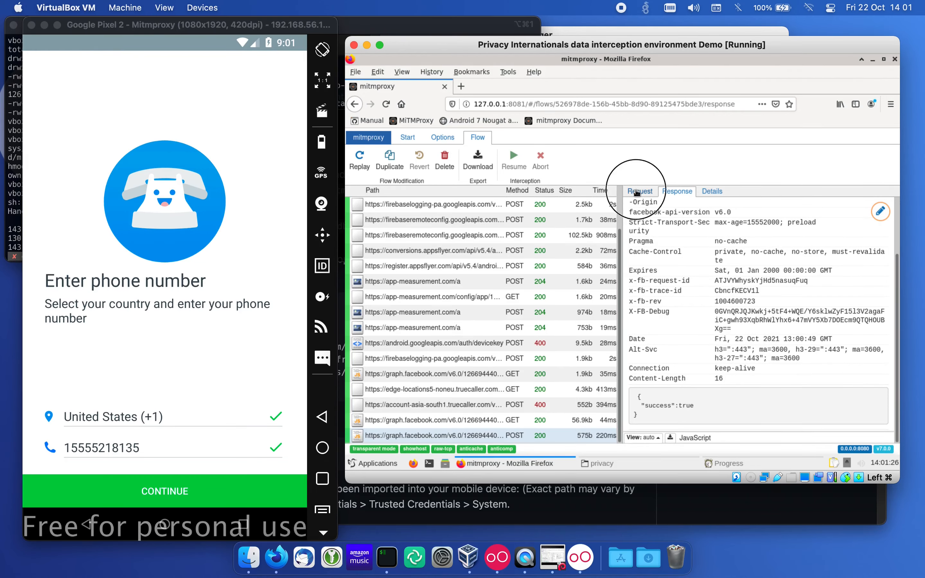
scroll(679, 326, "down", 2)
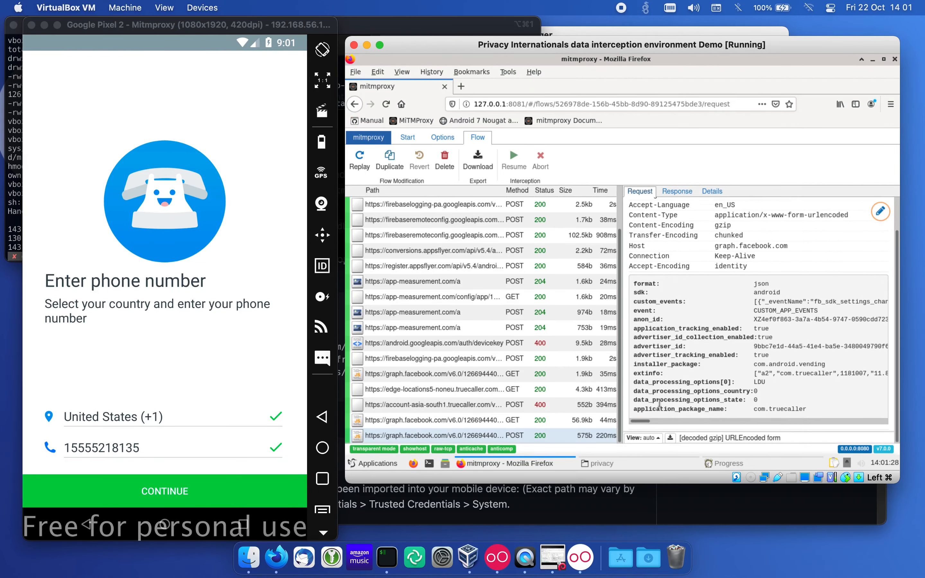
left_click_drag(642, 421, 602, 419)
left_click(179, 381)
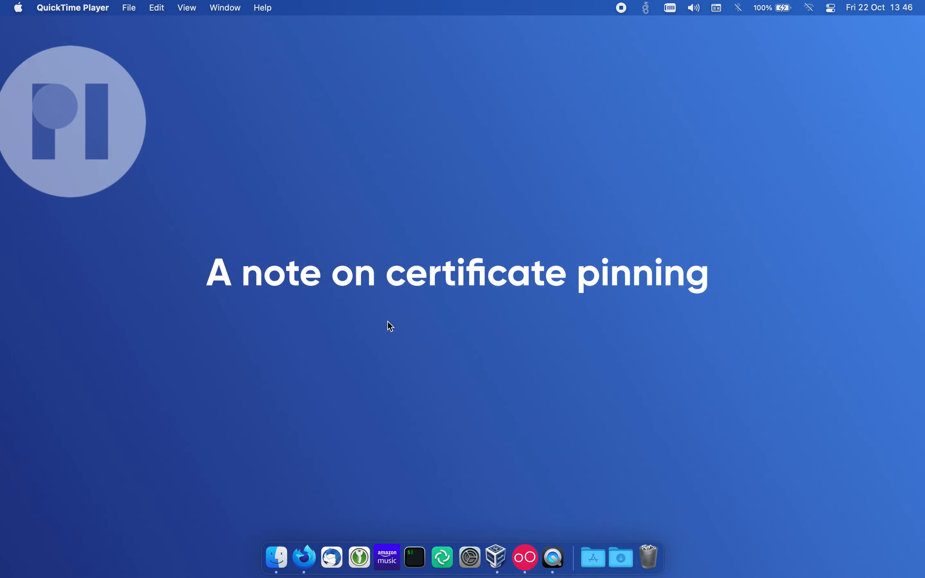